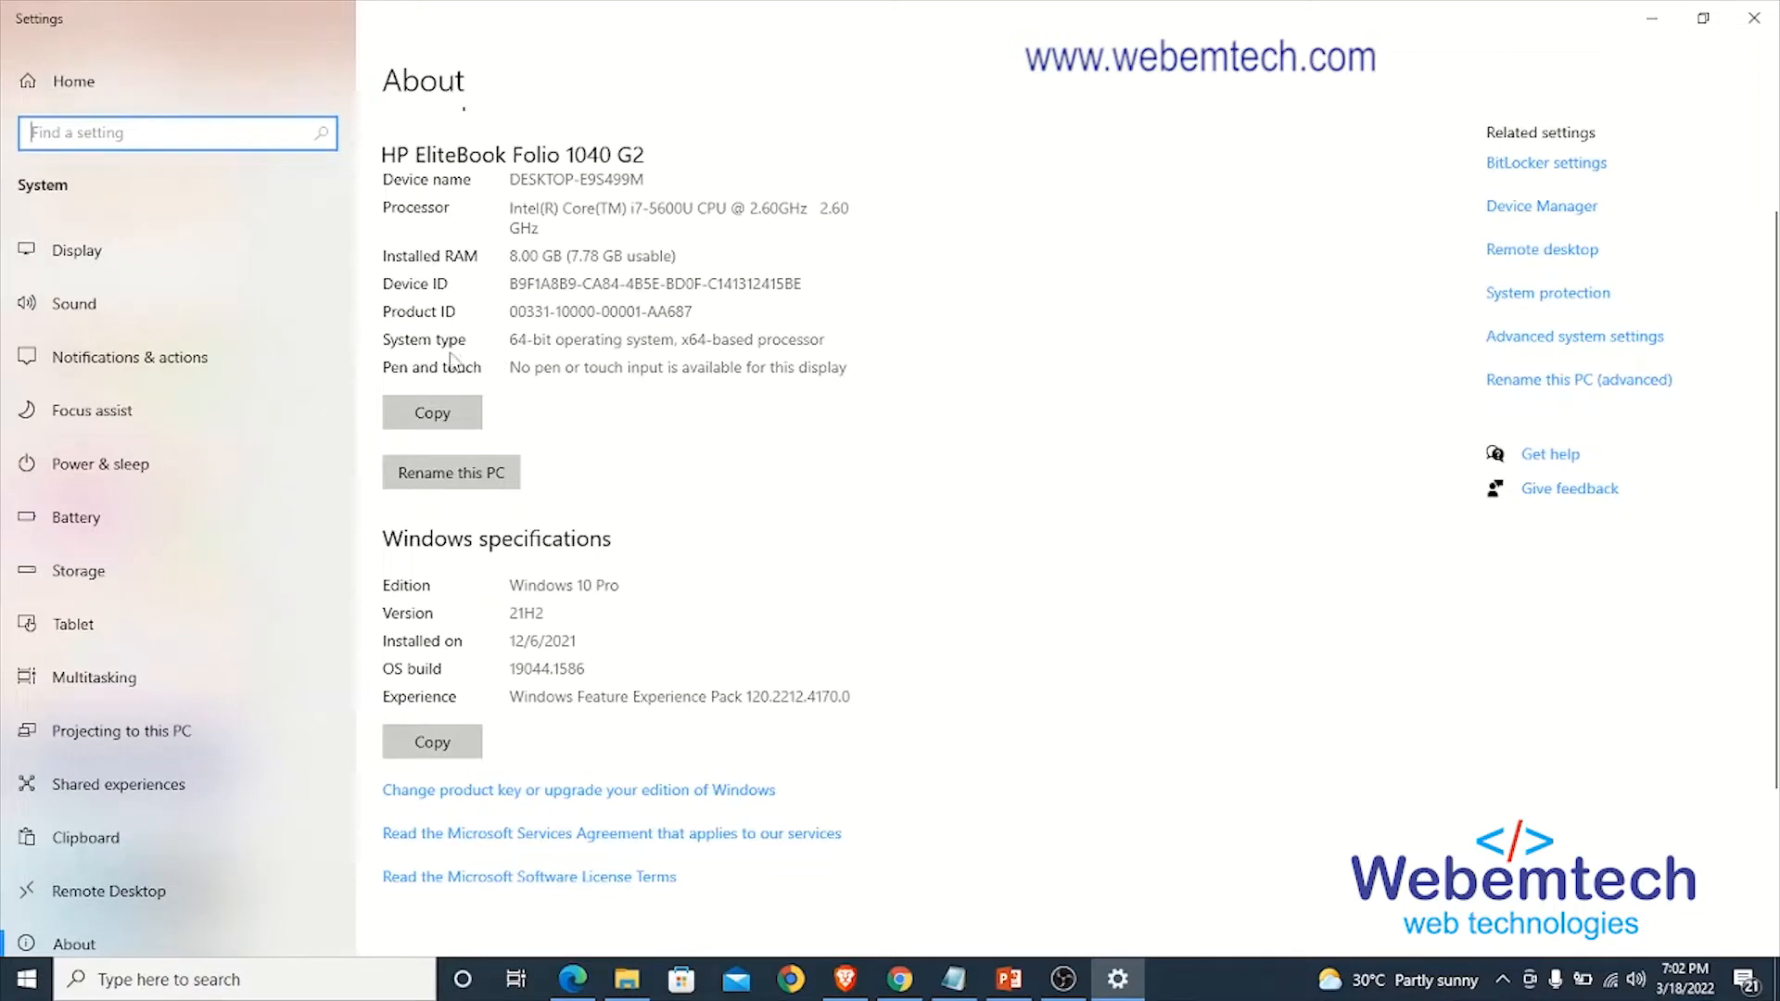
# - Check the system type and the Windows edition on the About page
pyautogui.moveTo(517, 341); pyautogui.dragTo(676, 349)
pyautogui.click(663, 353)
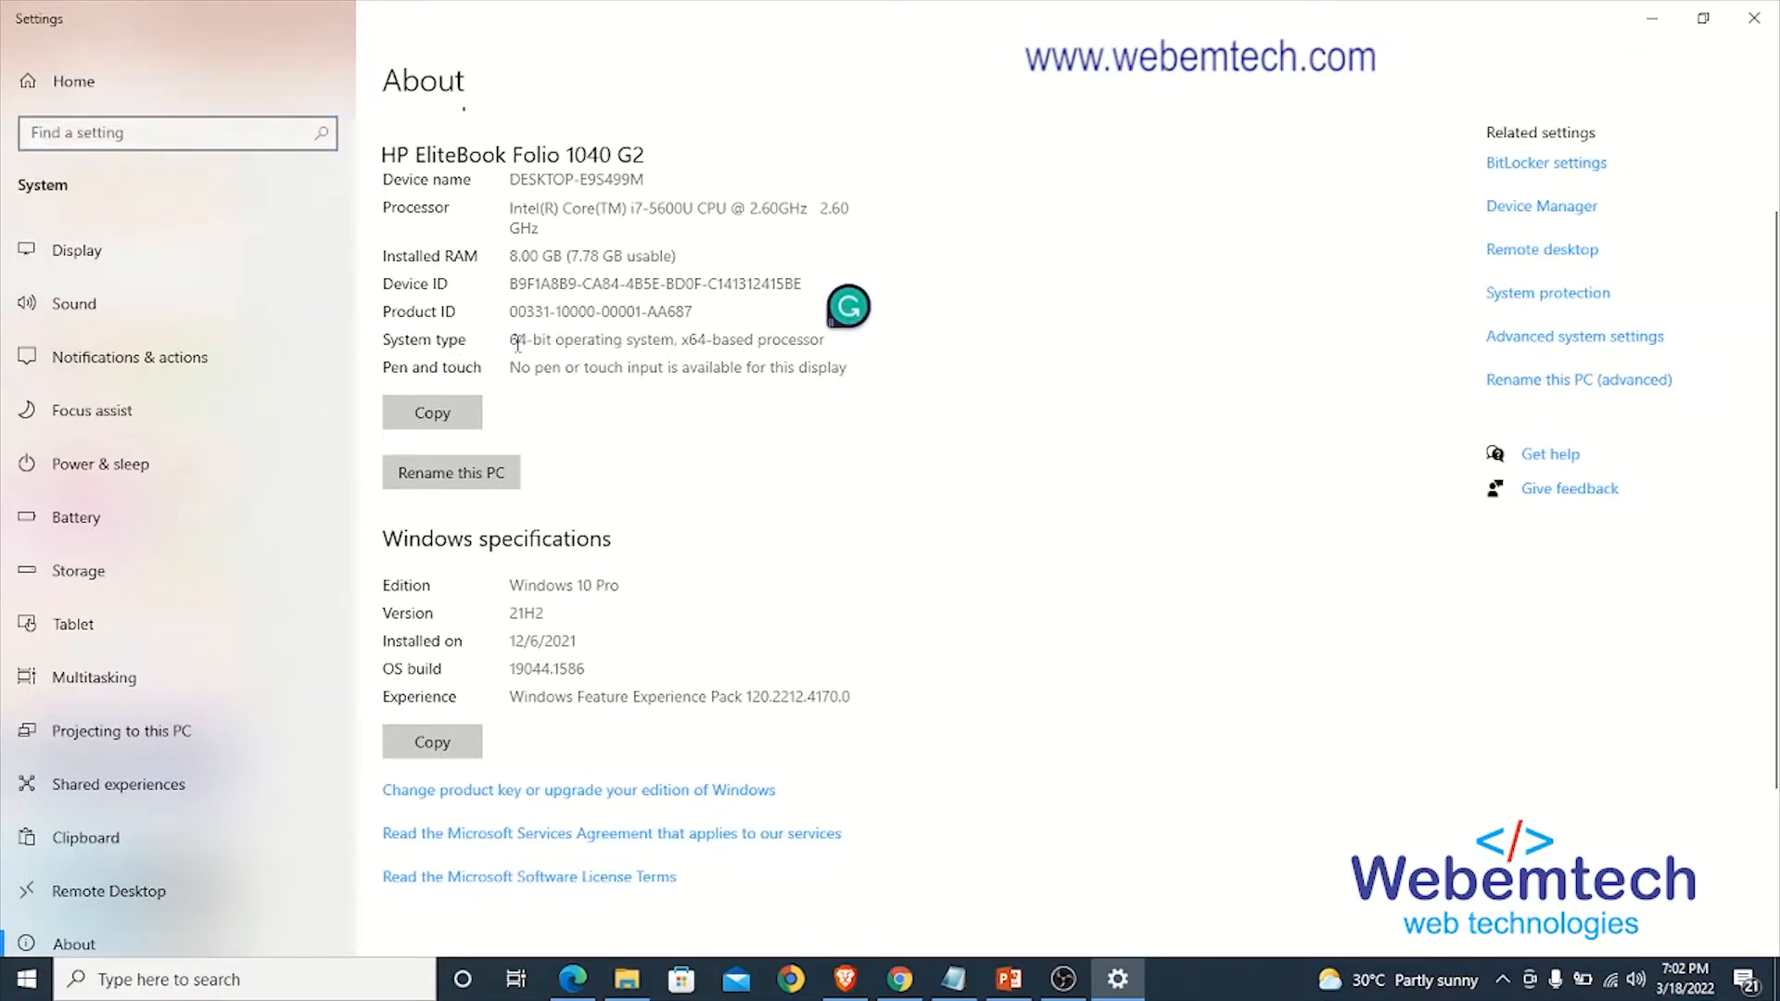
pyautogui.moveTo(511, 341); pyautogui.dragTo(676, 348)
pyautogui.click(528, 330)
pyautogui.scroll(-3, 529, 330)
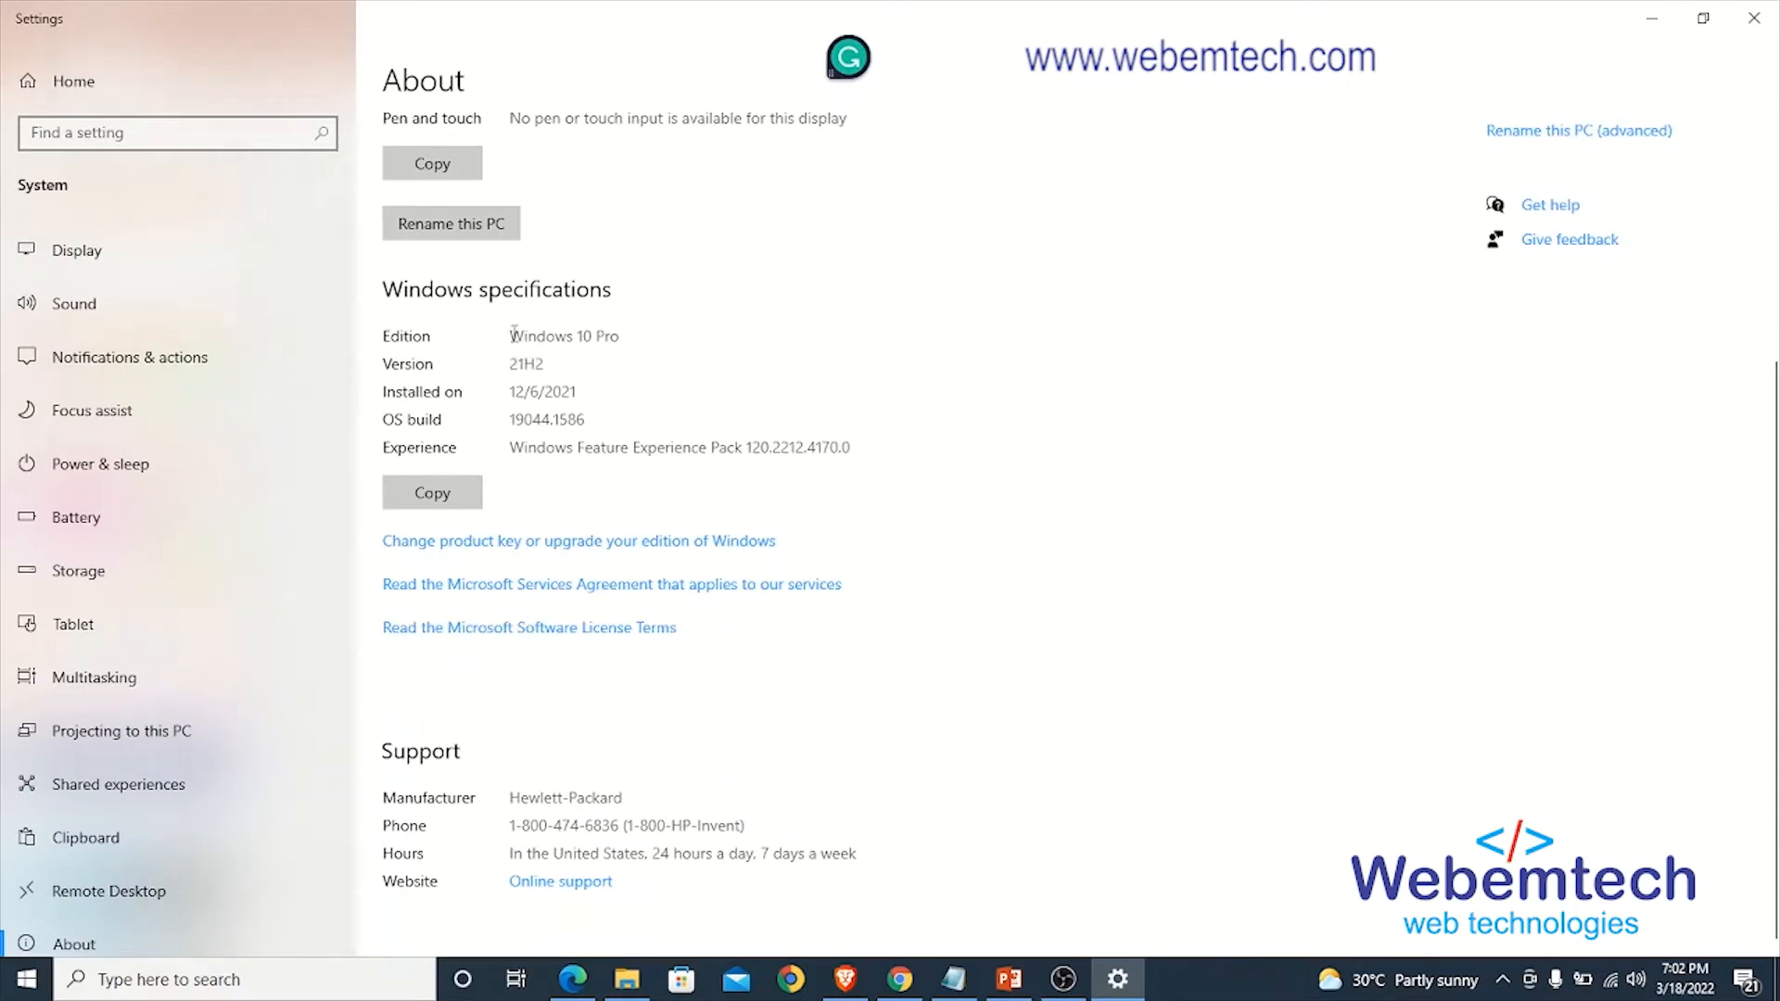
pyautogui.moveTo(513, 335); pyautogui.dragTo(587, 335)
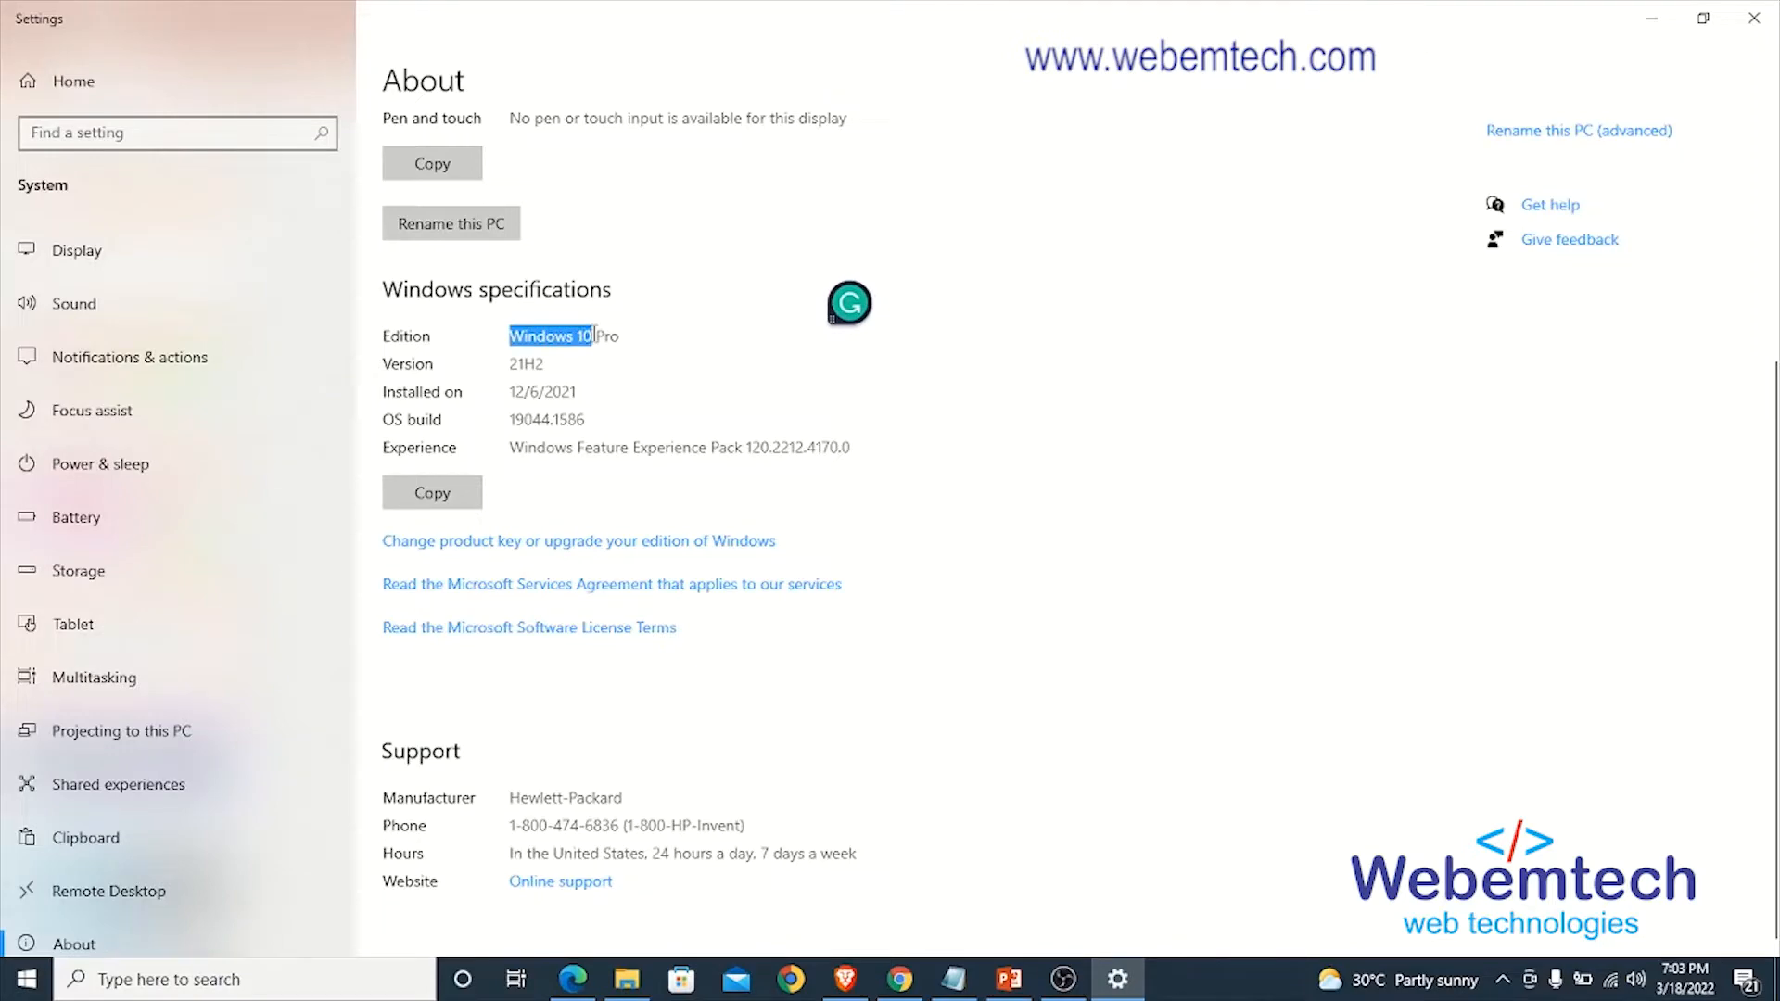
pyautogui.click(561, 336)
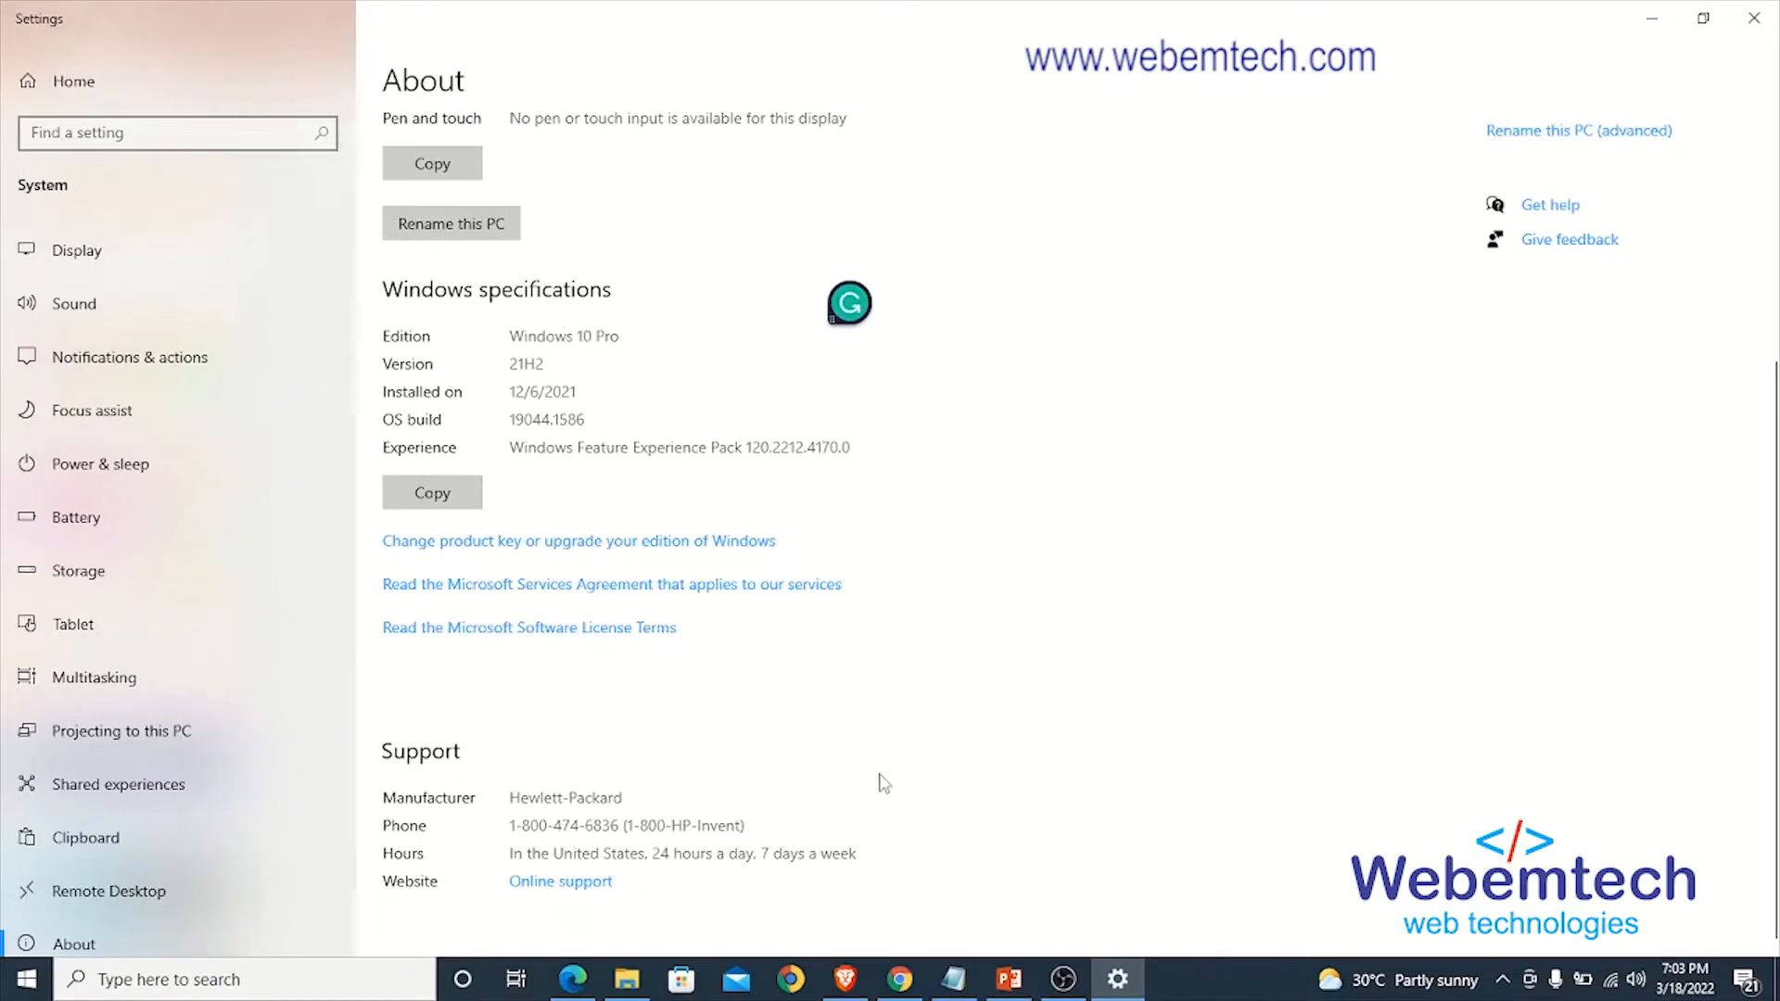
# - Switch to PowerPoint and read the Wamp Server download instructions, from the tips through the search-result bullet on slide 4
pyautogui.click(1008, 979)
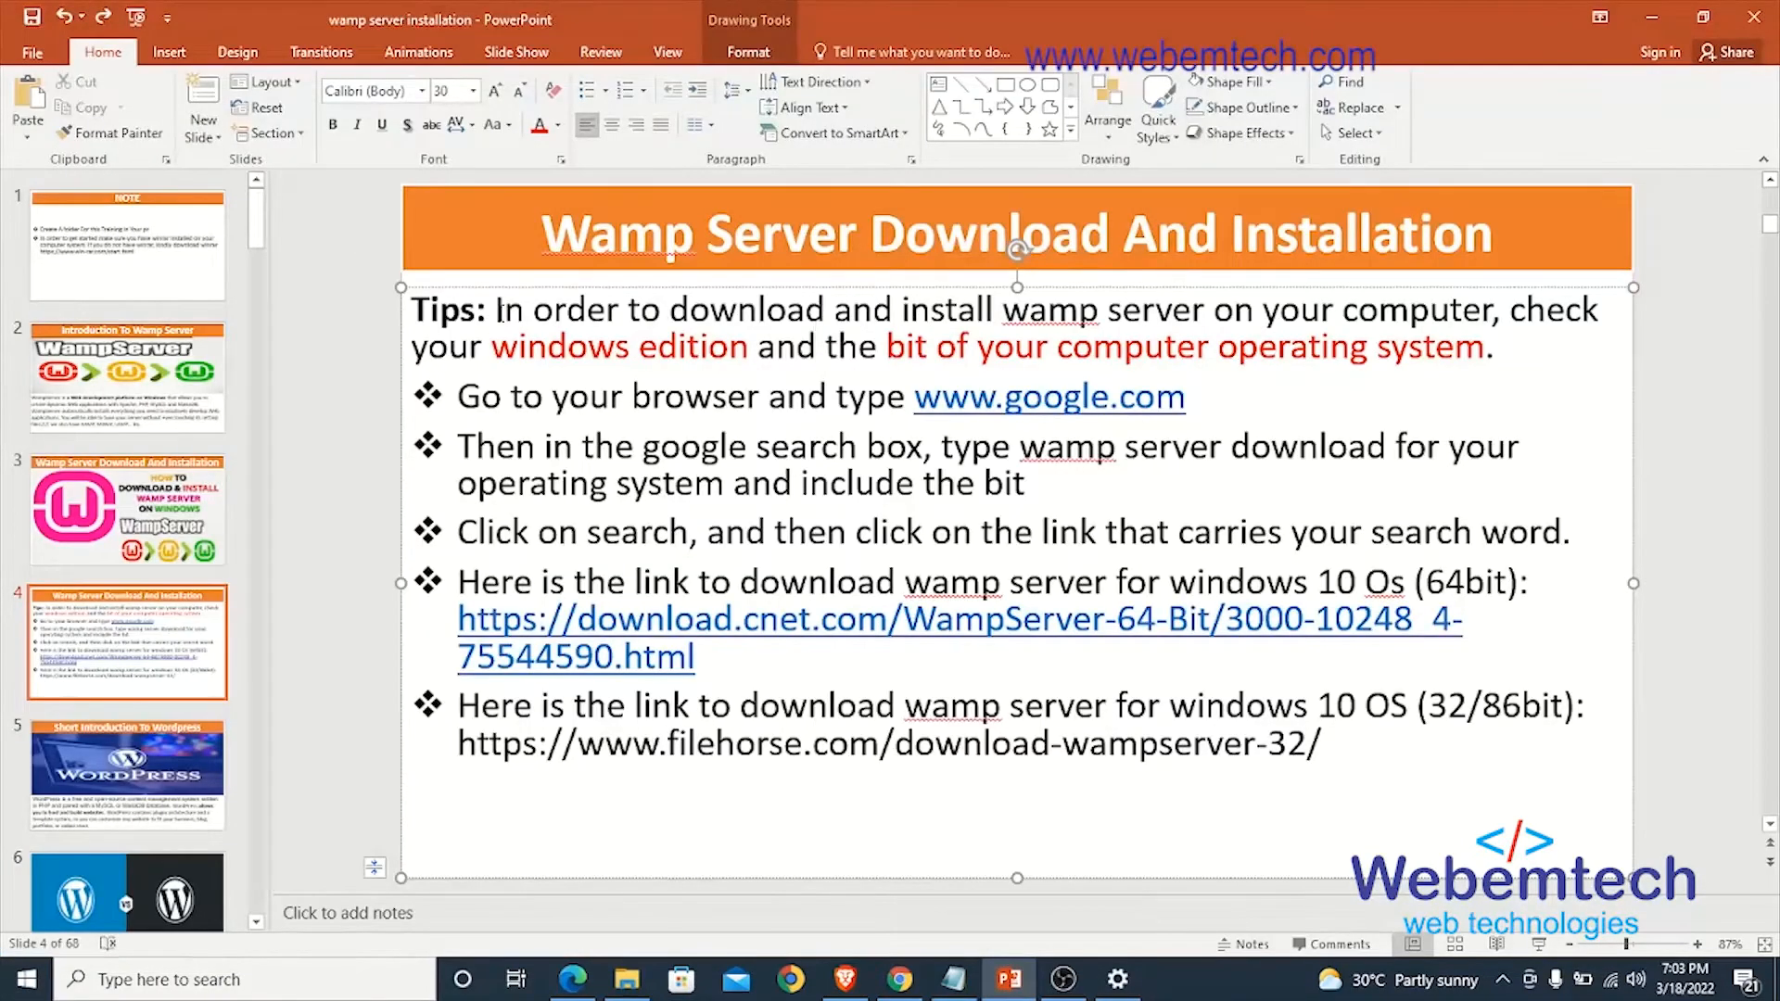
pyautogui.moveTo(498, 311); pyautogui.dragTo(1500, 360)
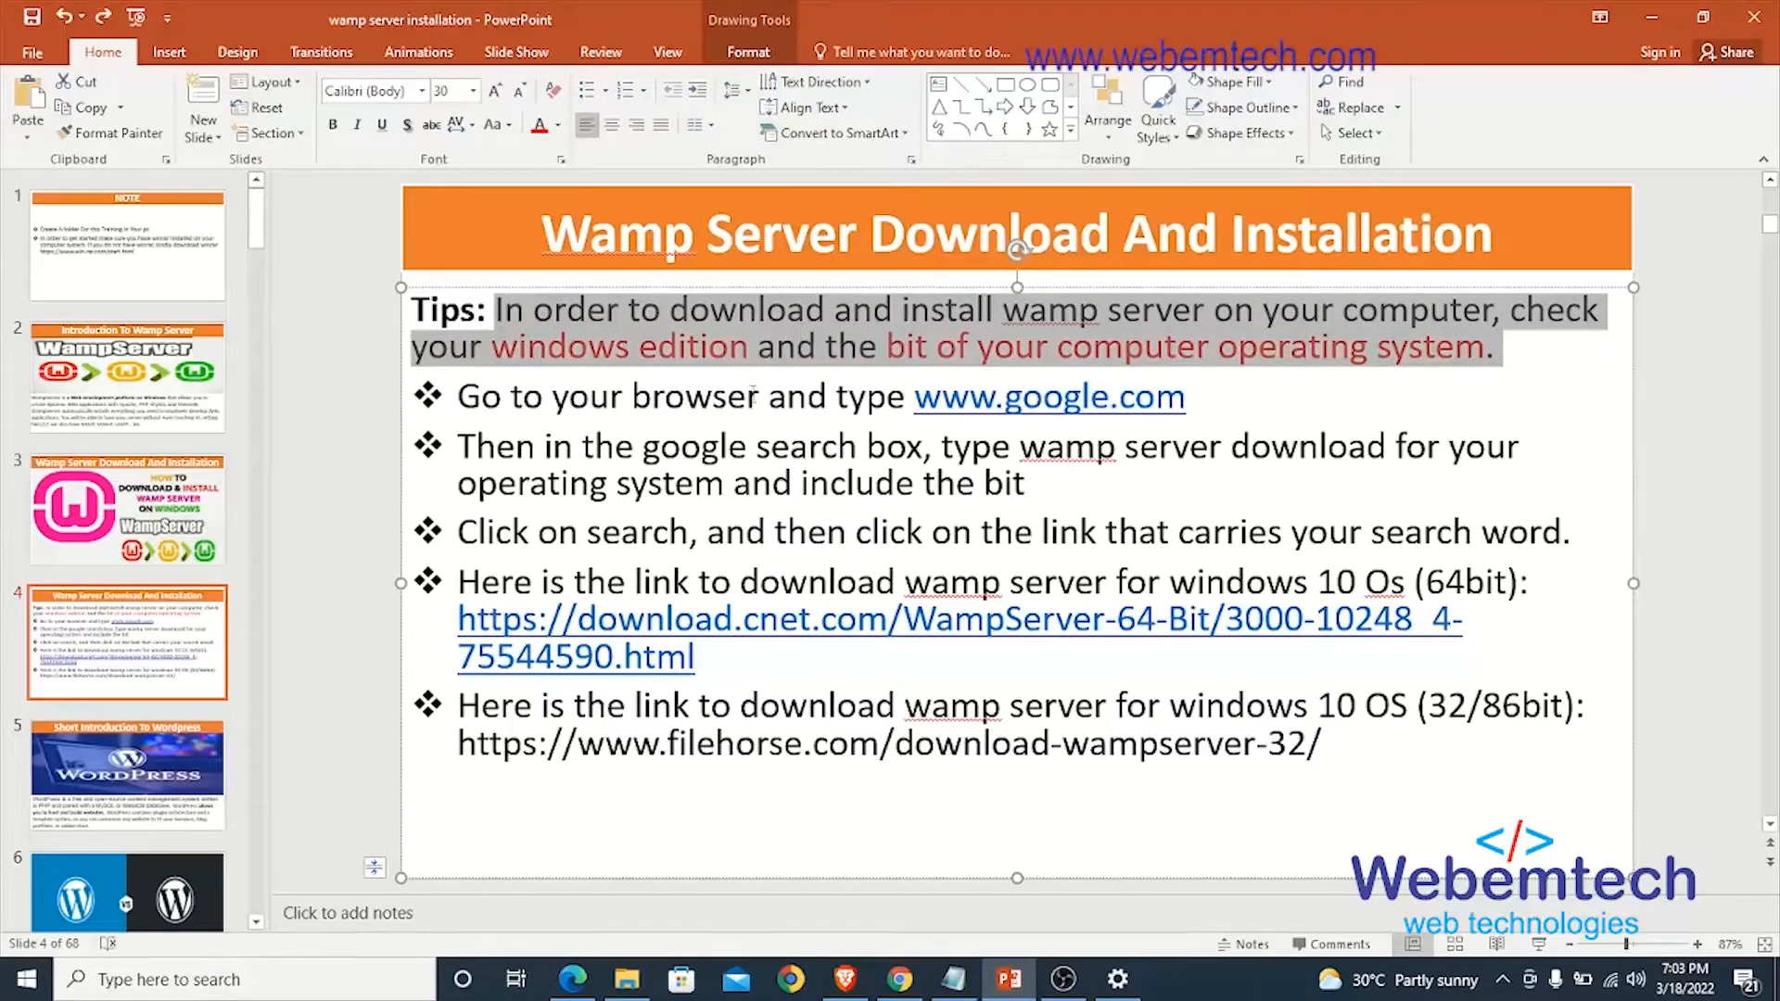
pyautogui.click(751, 396)
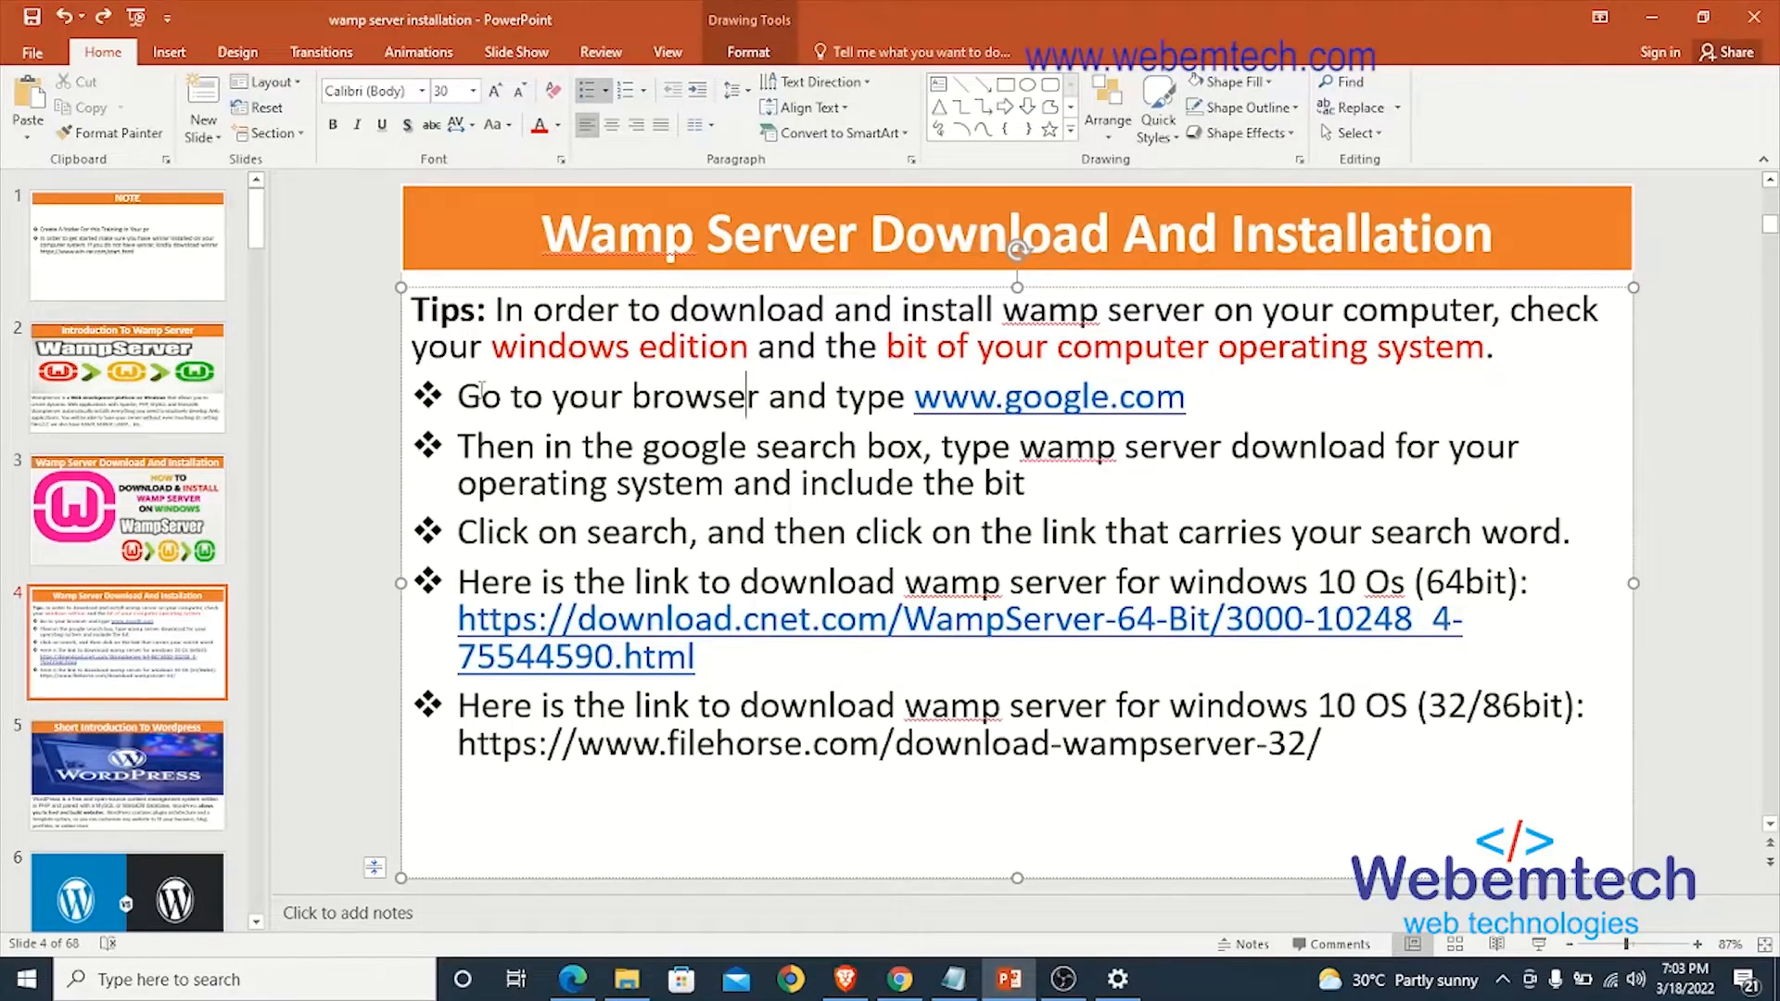
pyautogui.moveTo(459, 397); pyautogui.dragTo(1055, 412)
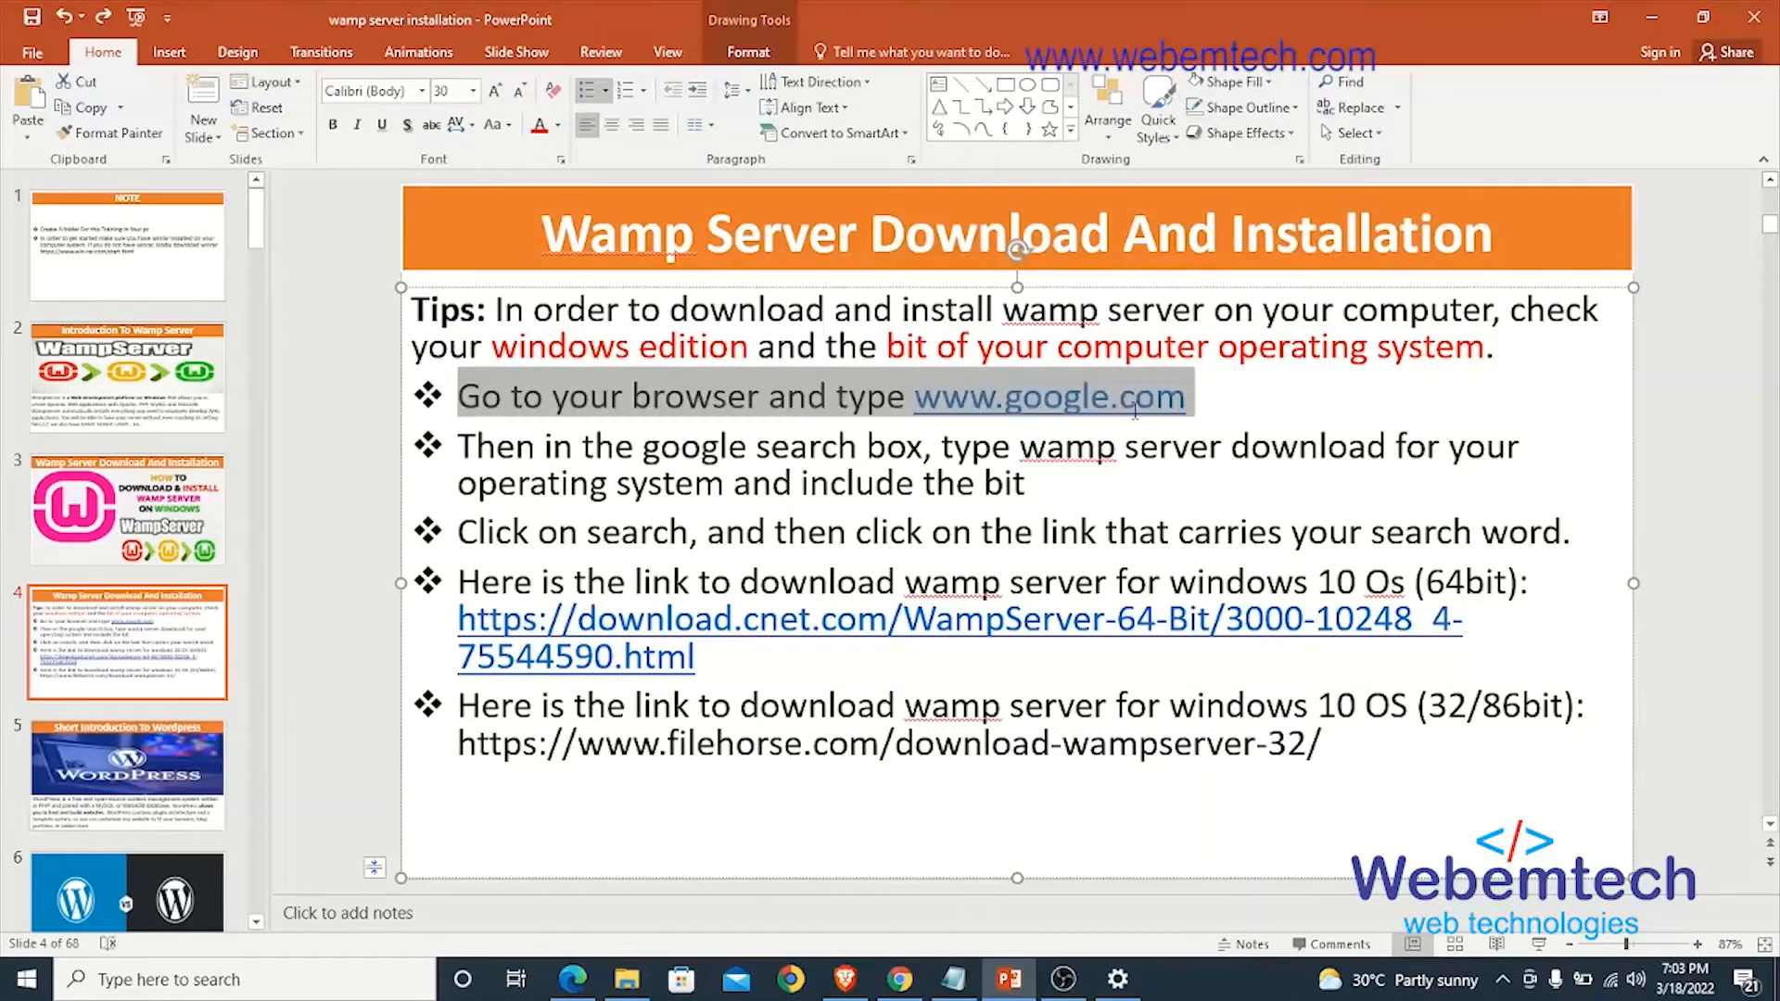
pyautogui.click(623, 469)
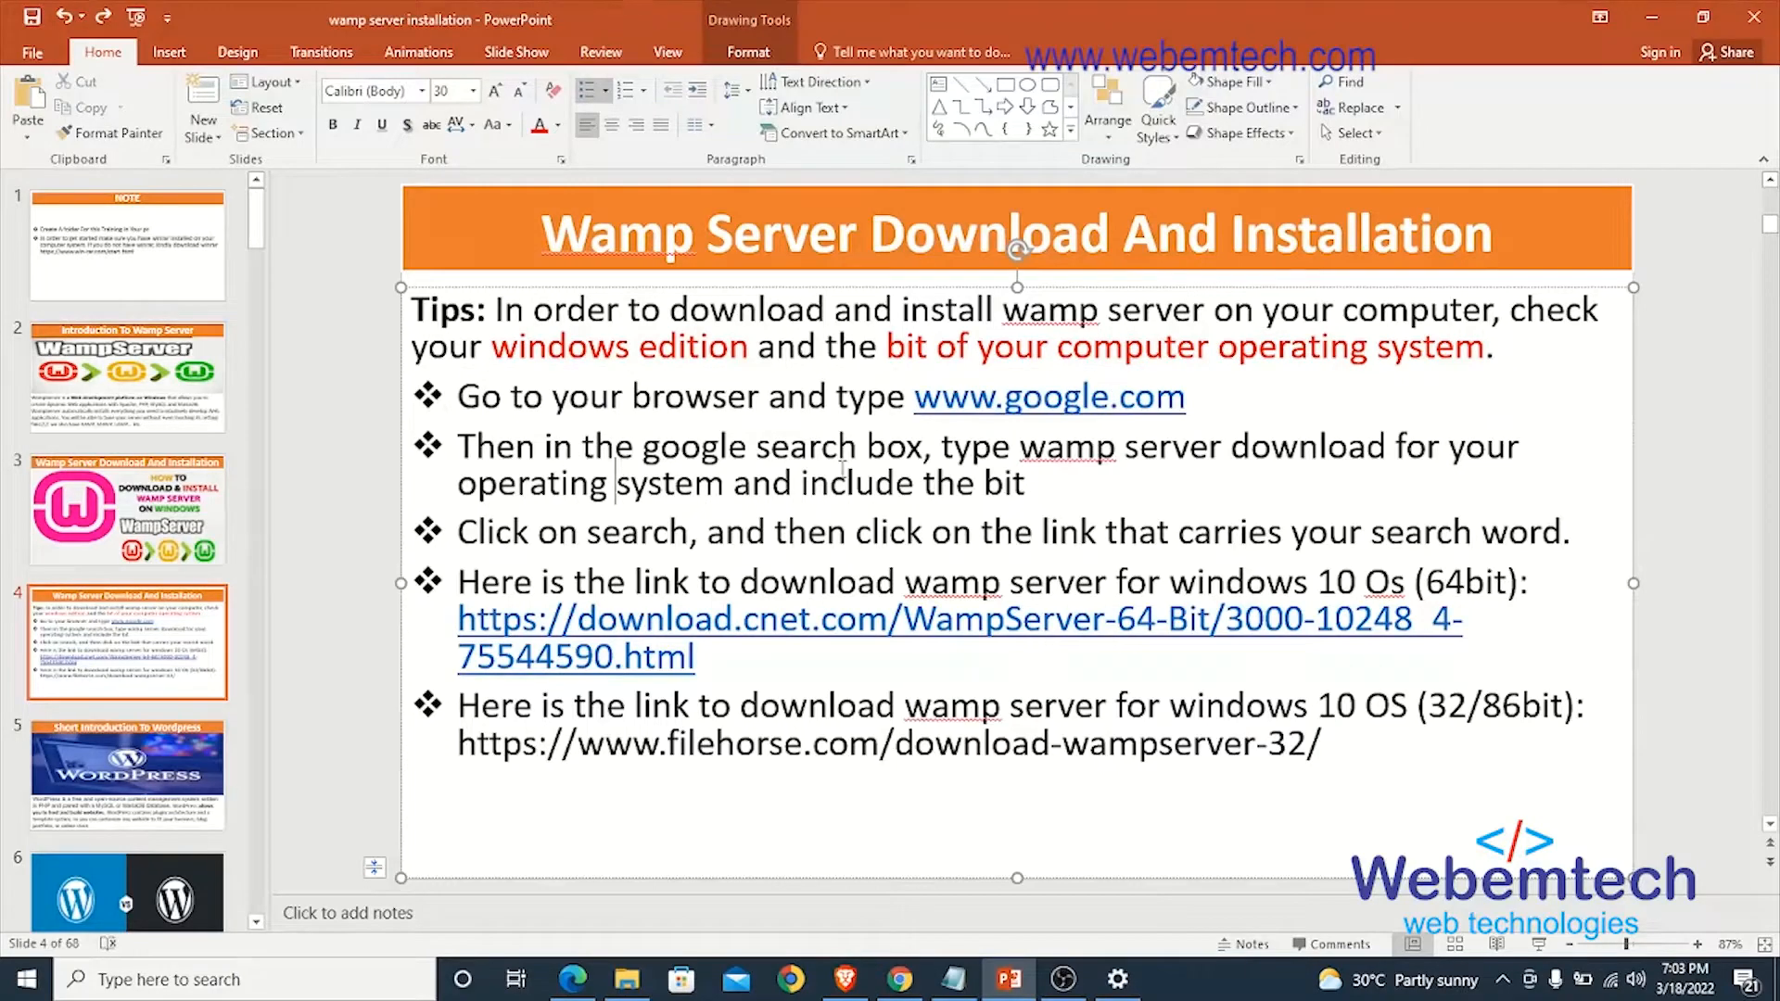
pyautogui.moveTo(941, 456); pyautogui.dragTo(725, 478)
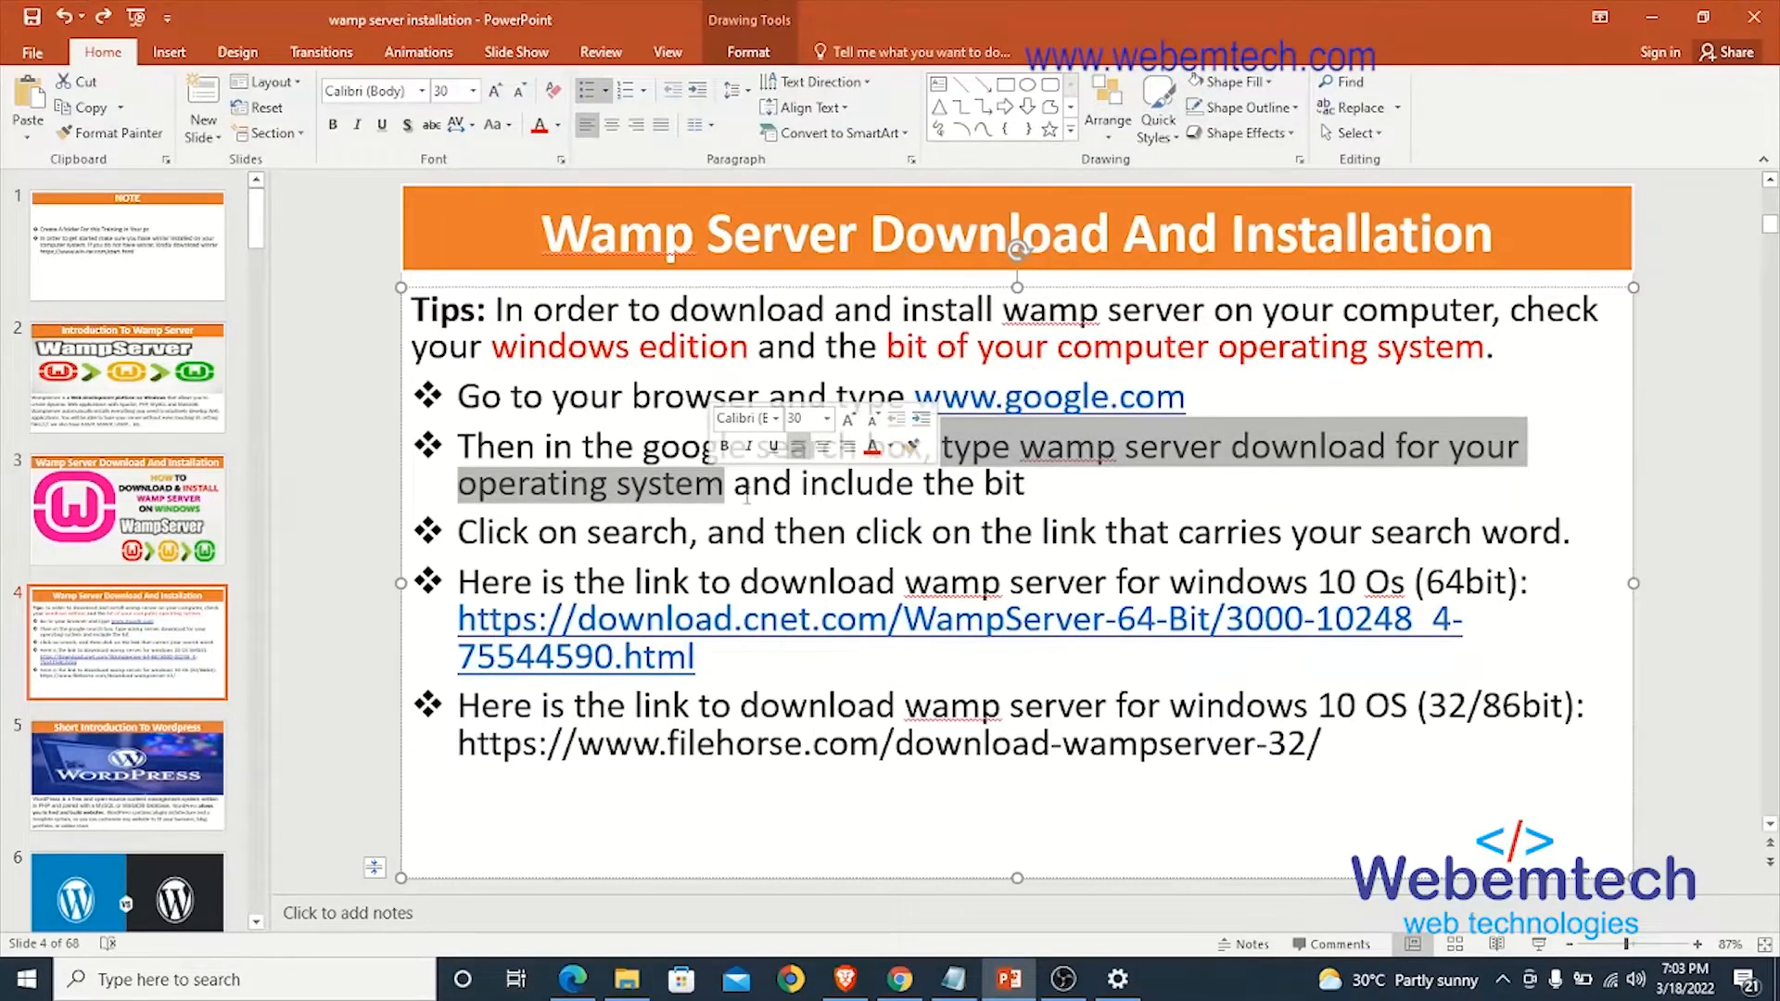
pyautogui.click(1051, 466)
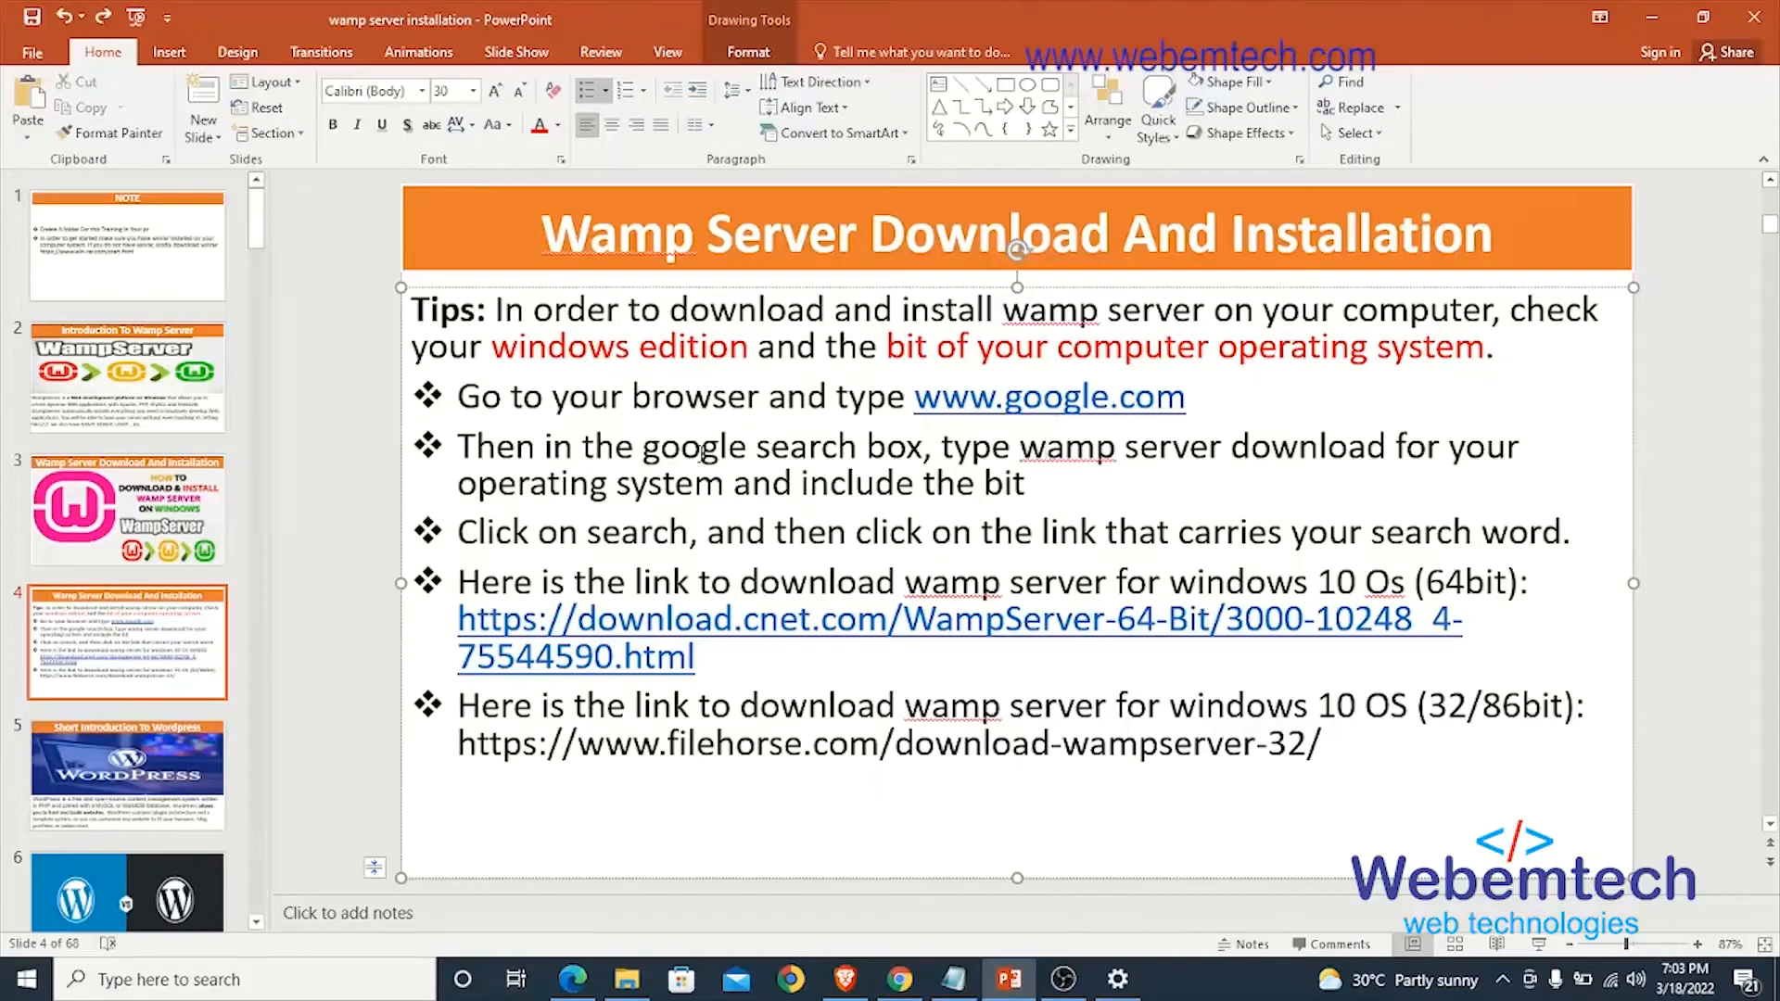
pyautogui.moveTo(1049, 451); pyautogui.dragTo(716, 499)
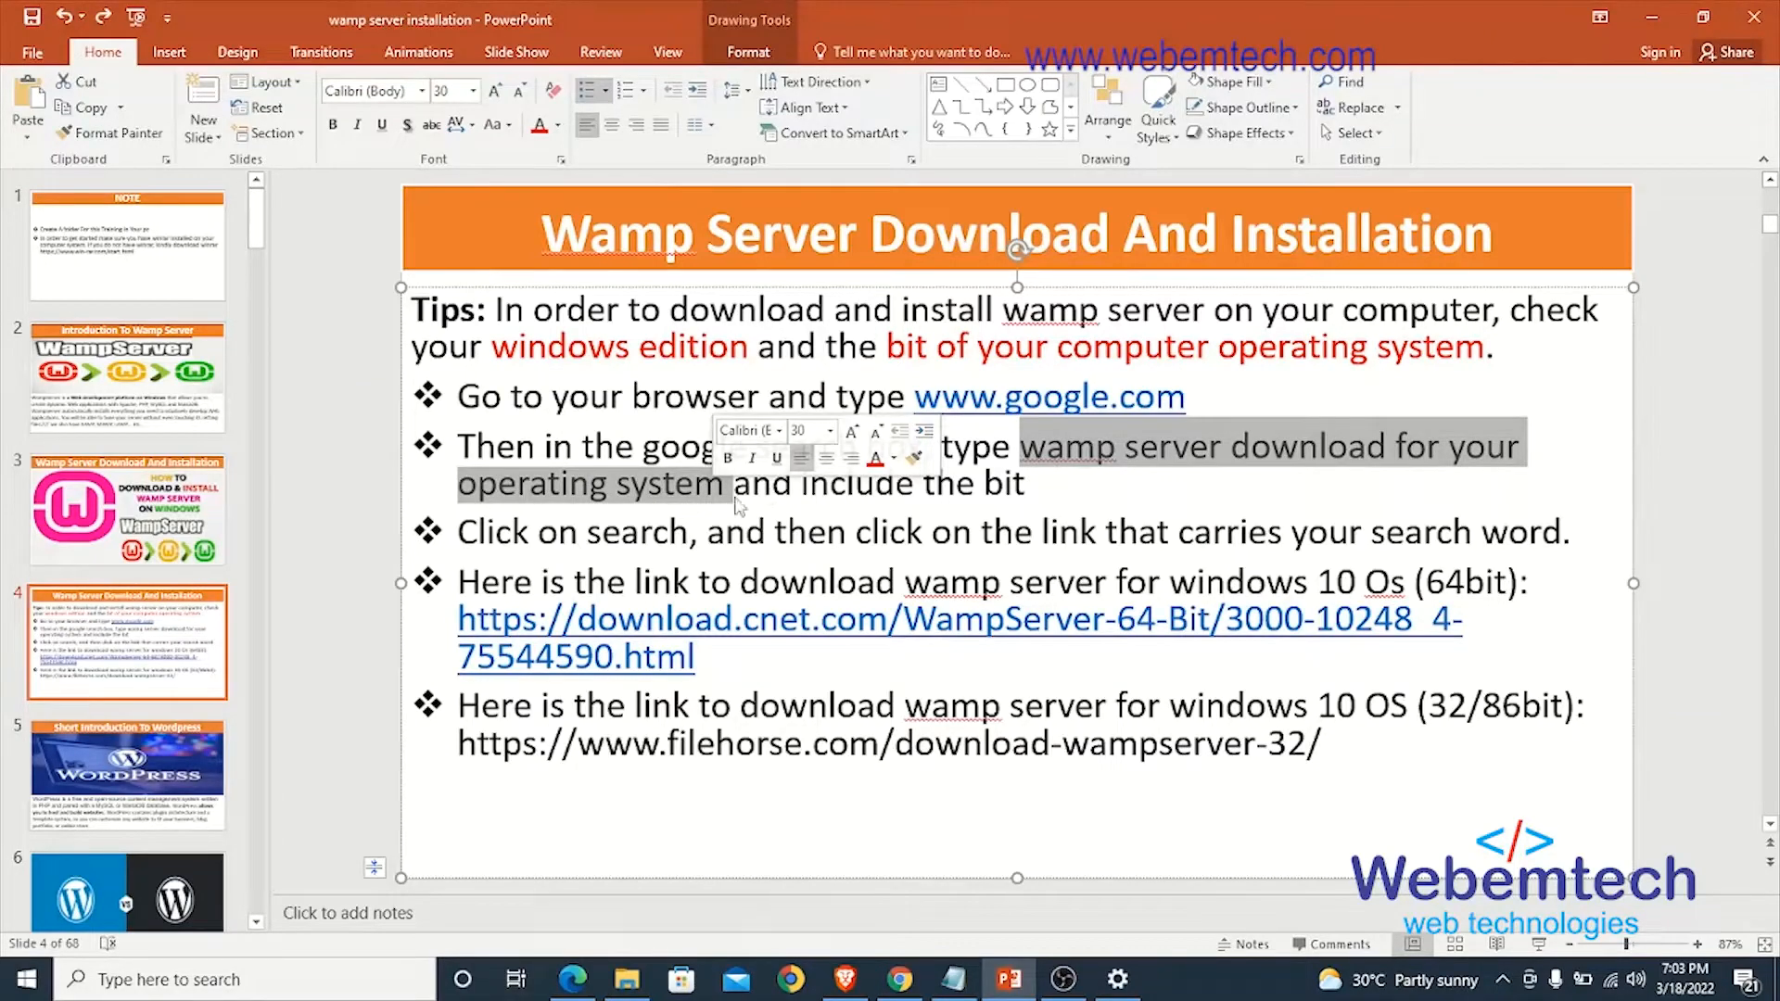
pyautogui.click(745, 498)
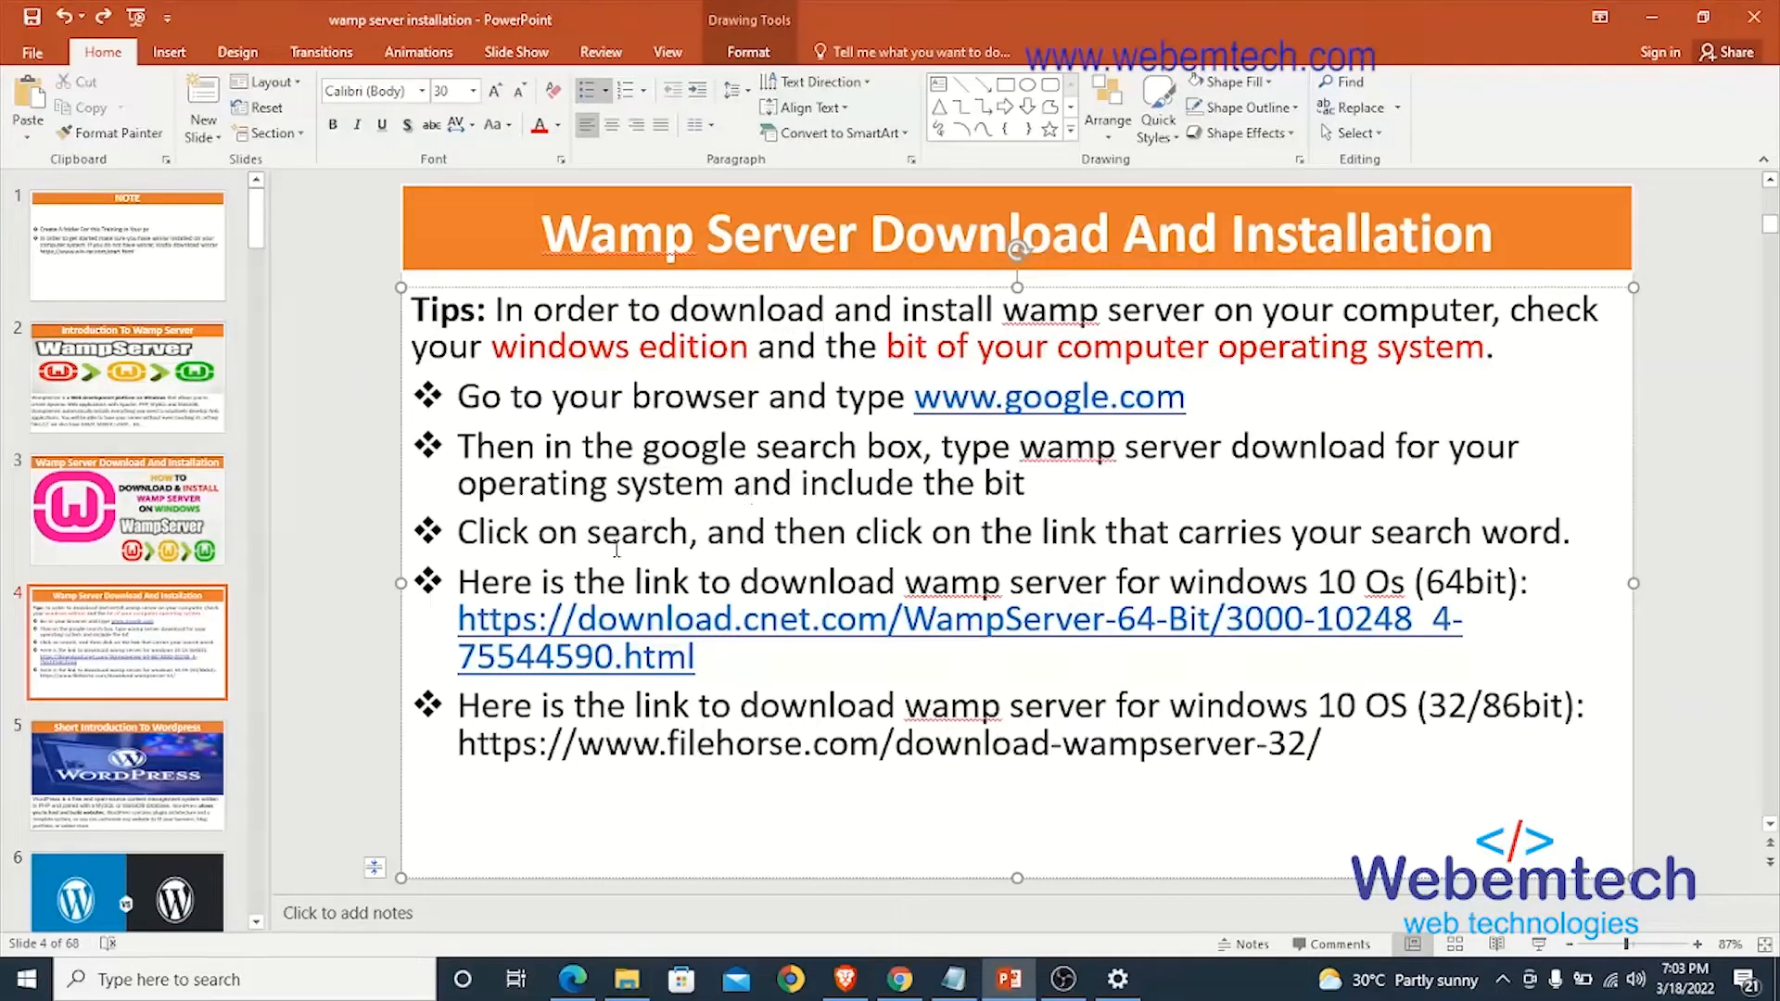
pyautogui.moveTo(1016, 545); pyautogui.dragTo(1576, 540)
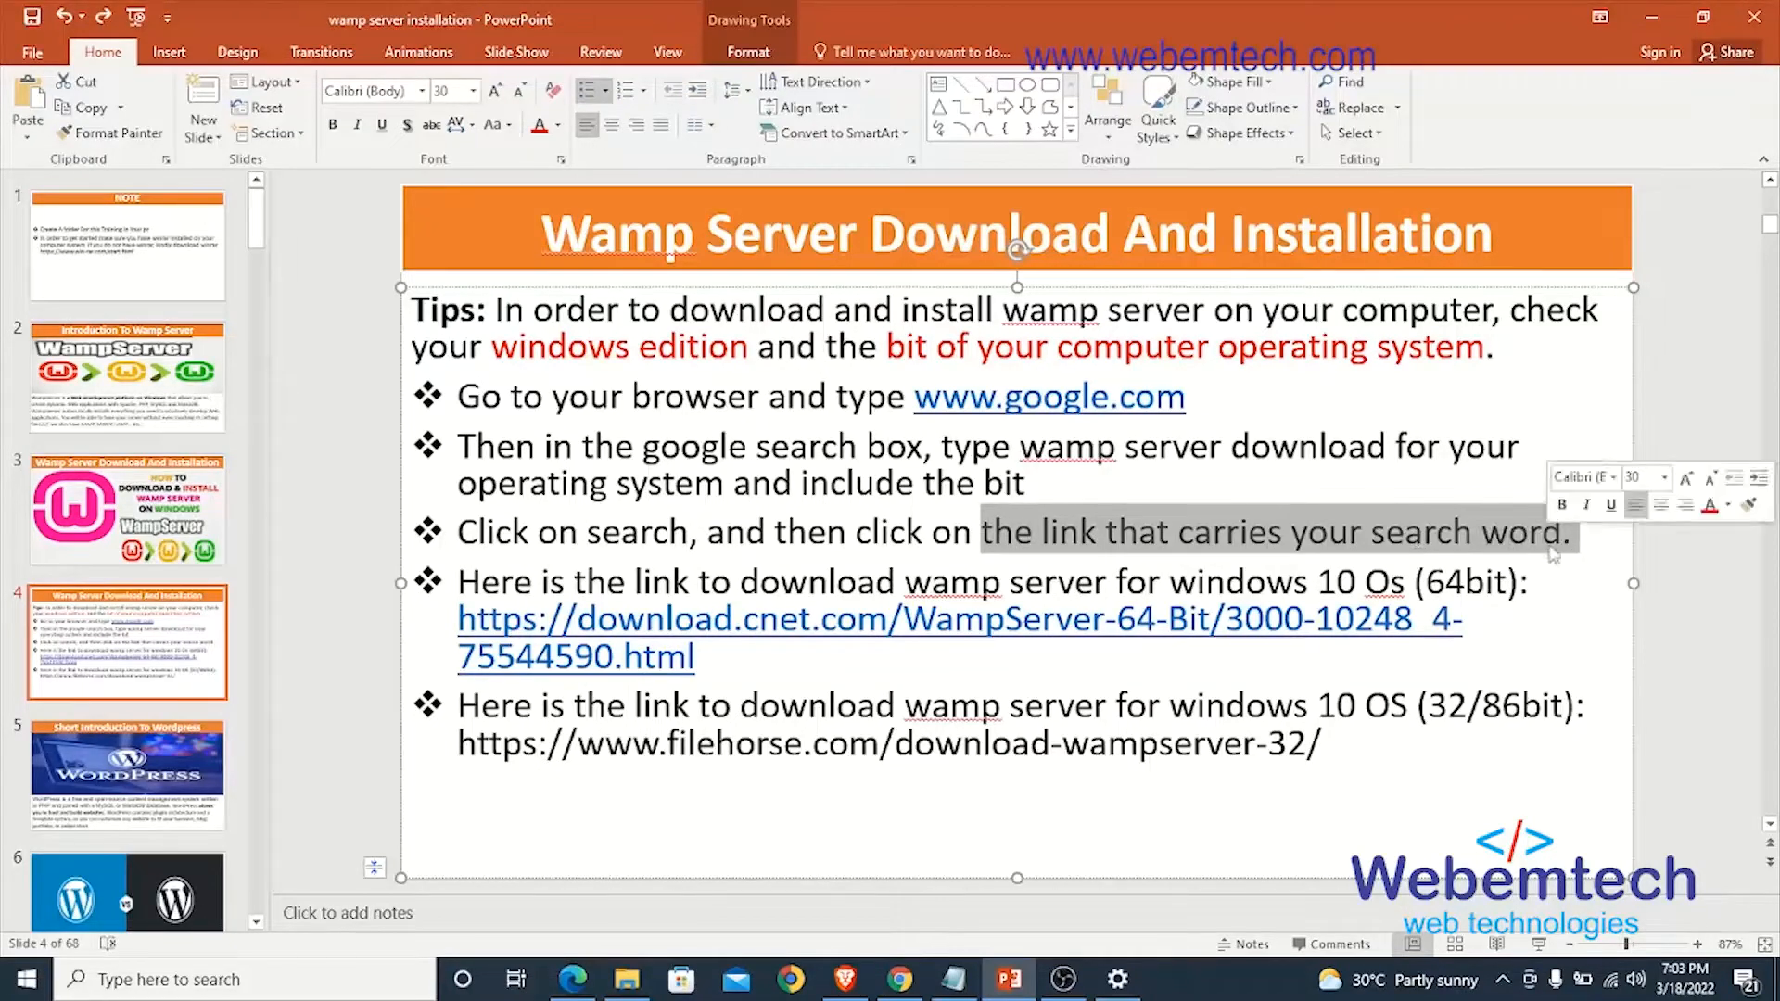
pyautogui.click(1118, 537)
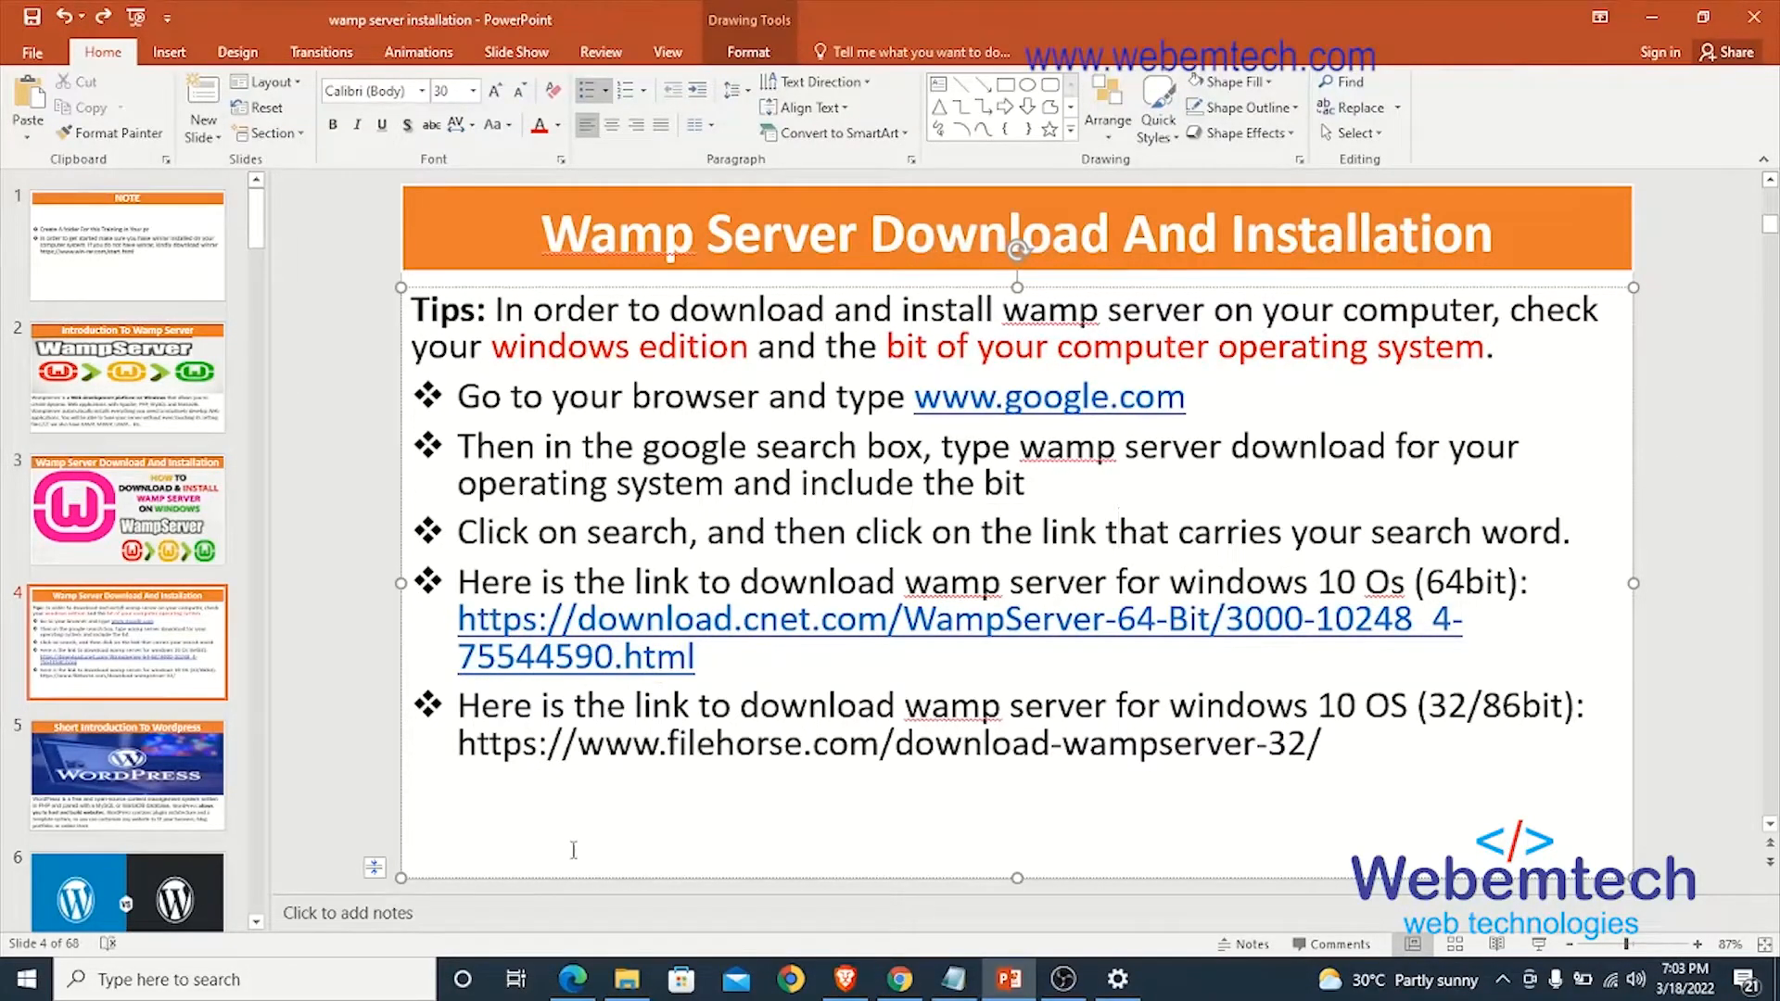
# - Switch to Microsoft Edge and search Google for "wamp server download for windows 10 64 bit"
pyautogui.click(573, 979)
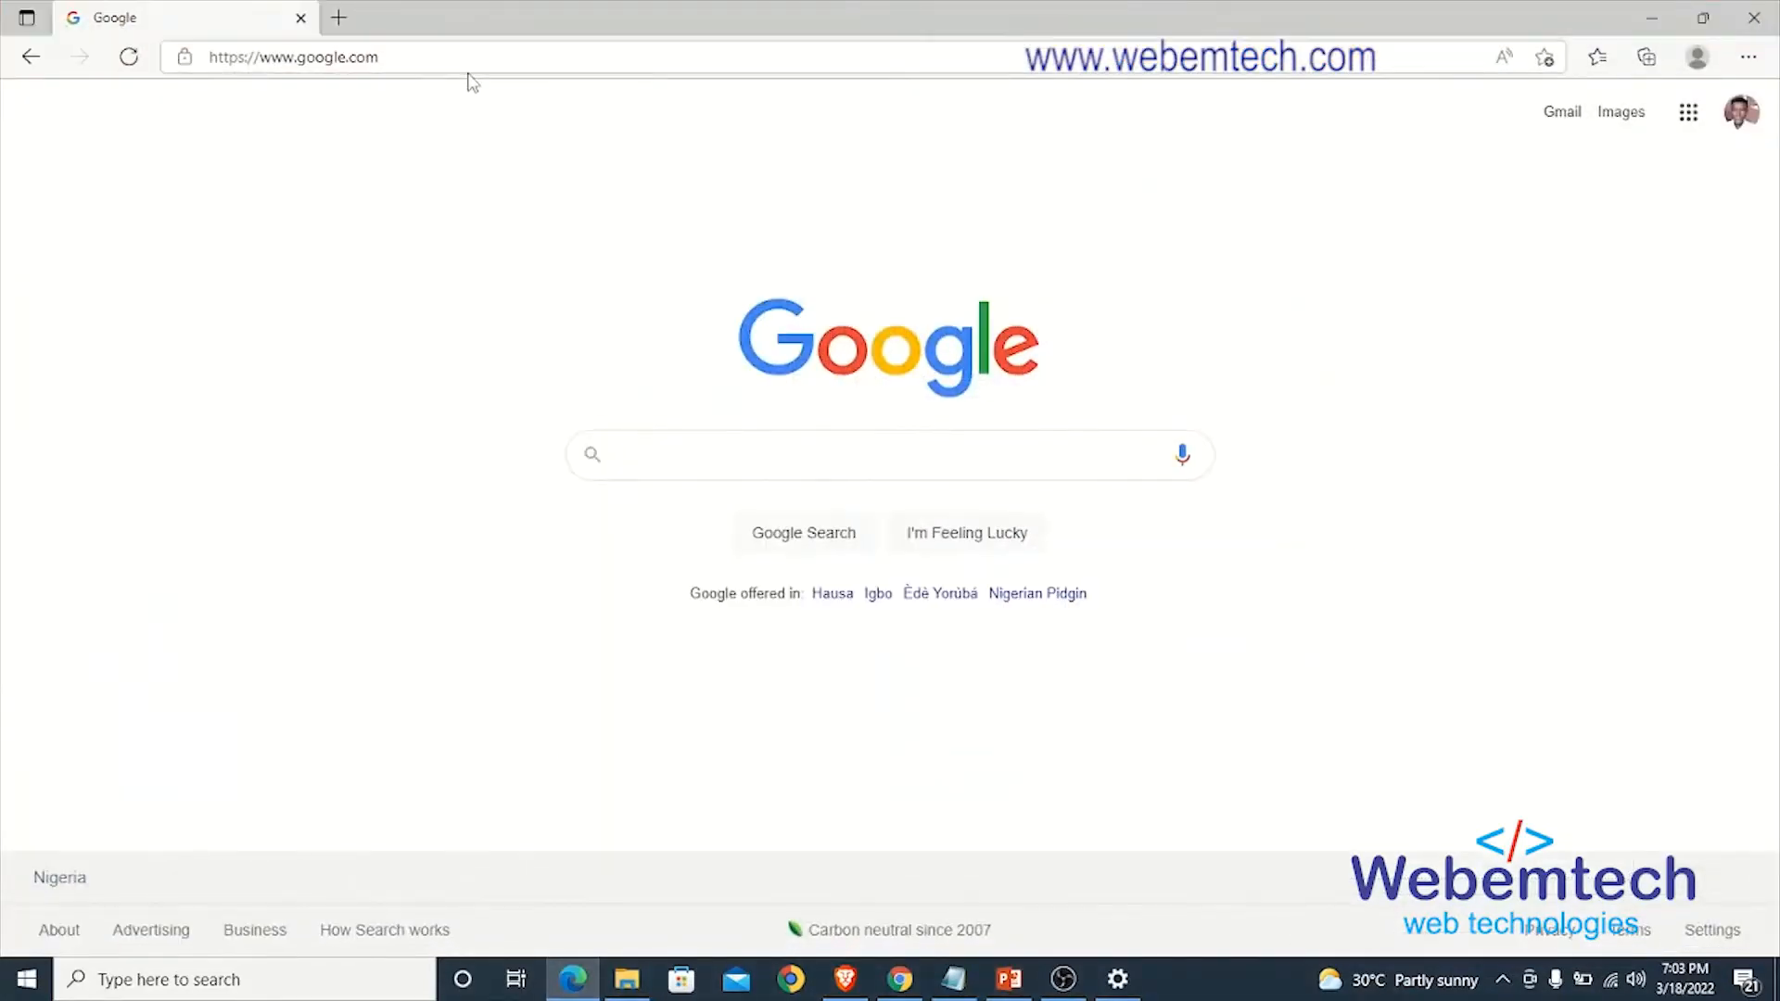
pyautogui.press('Return')
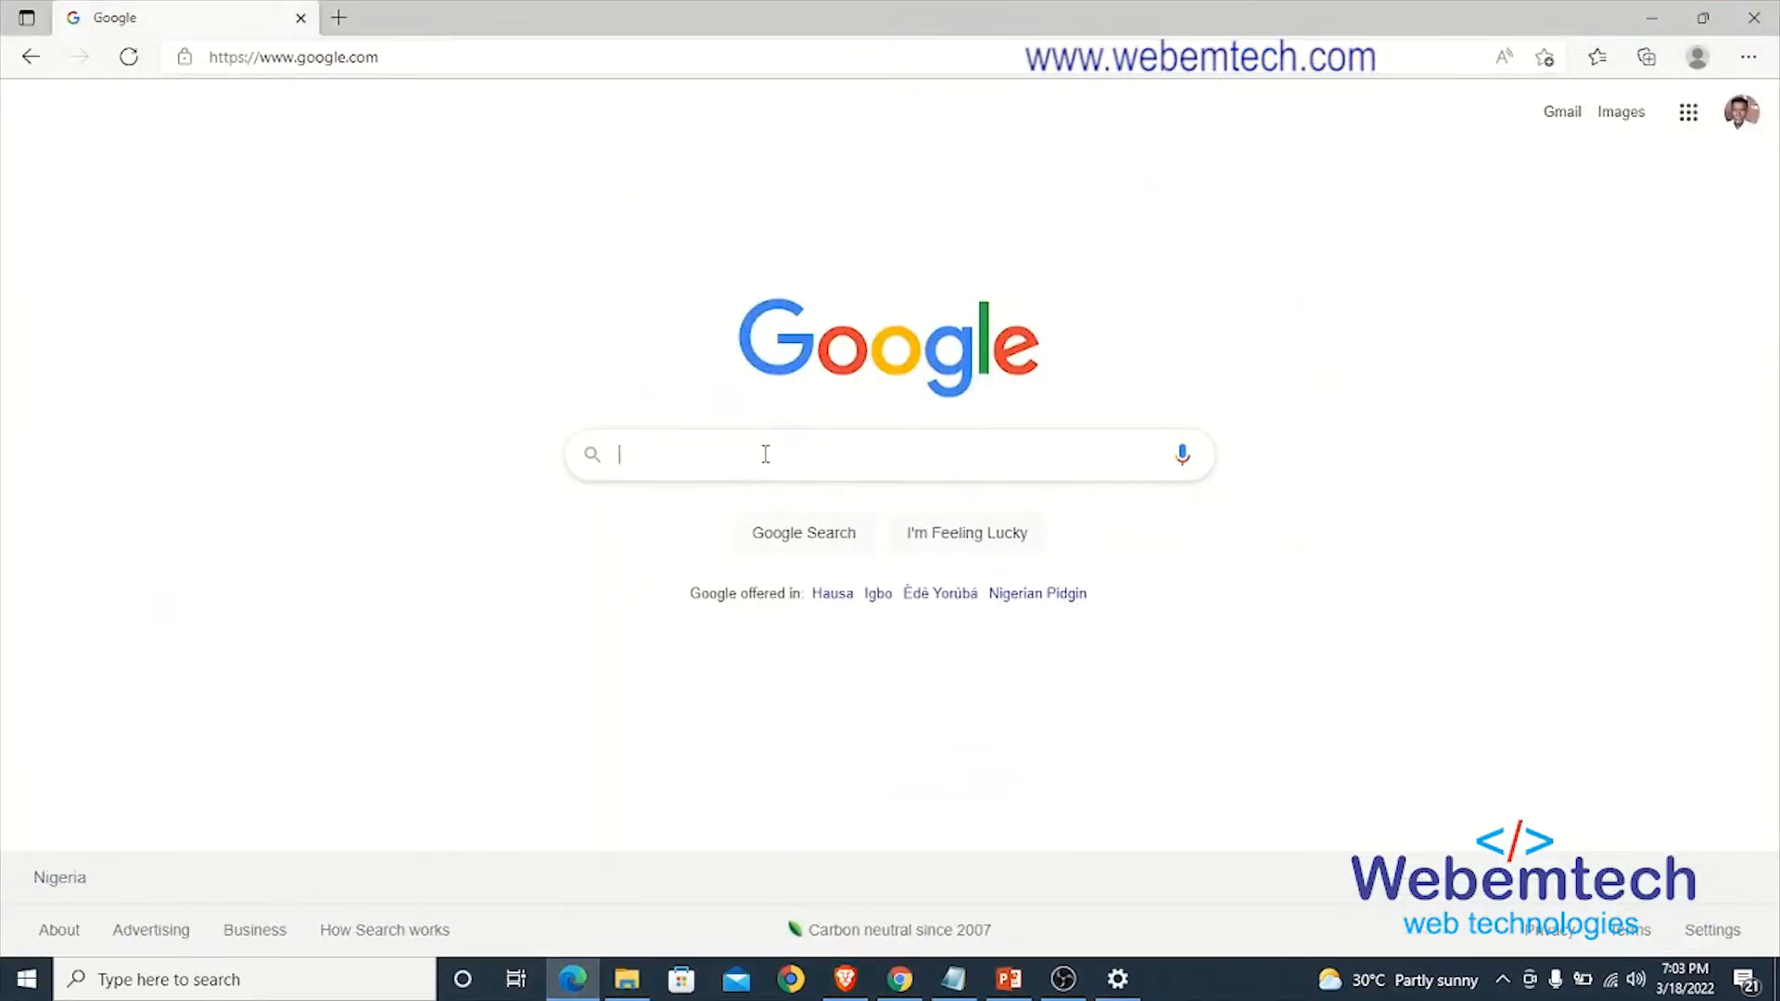
pyautogui.click(766, 454)
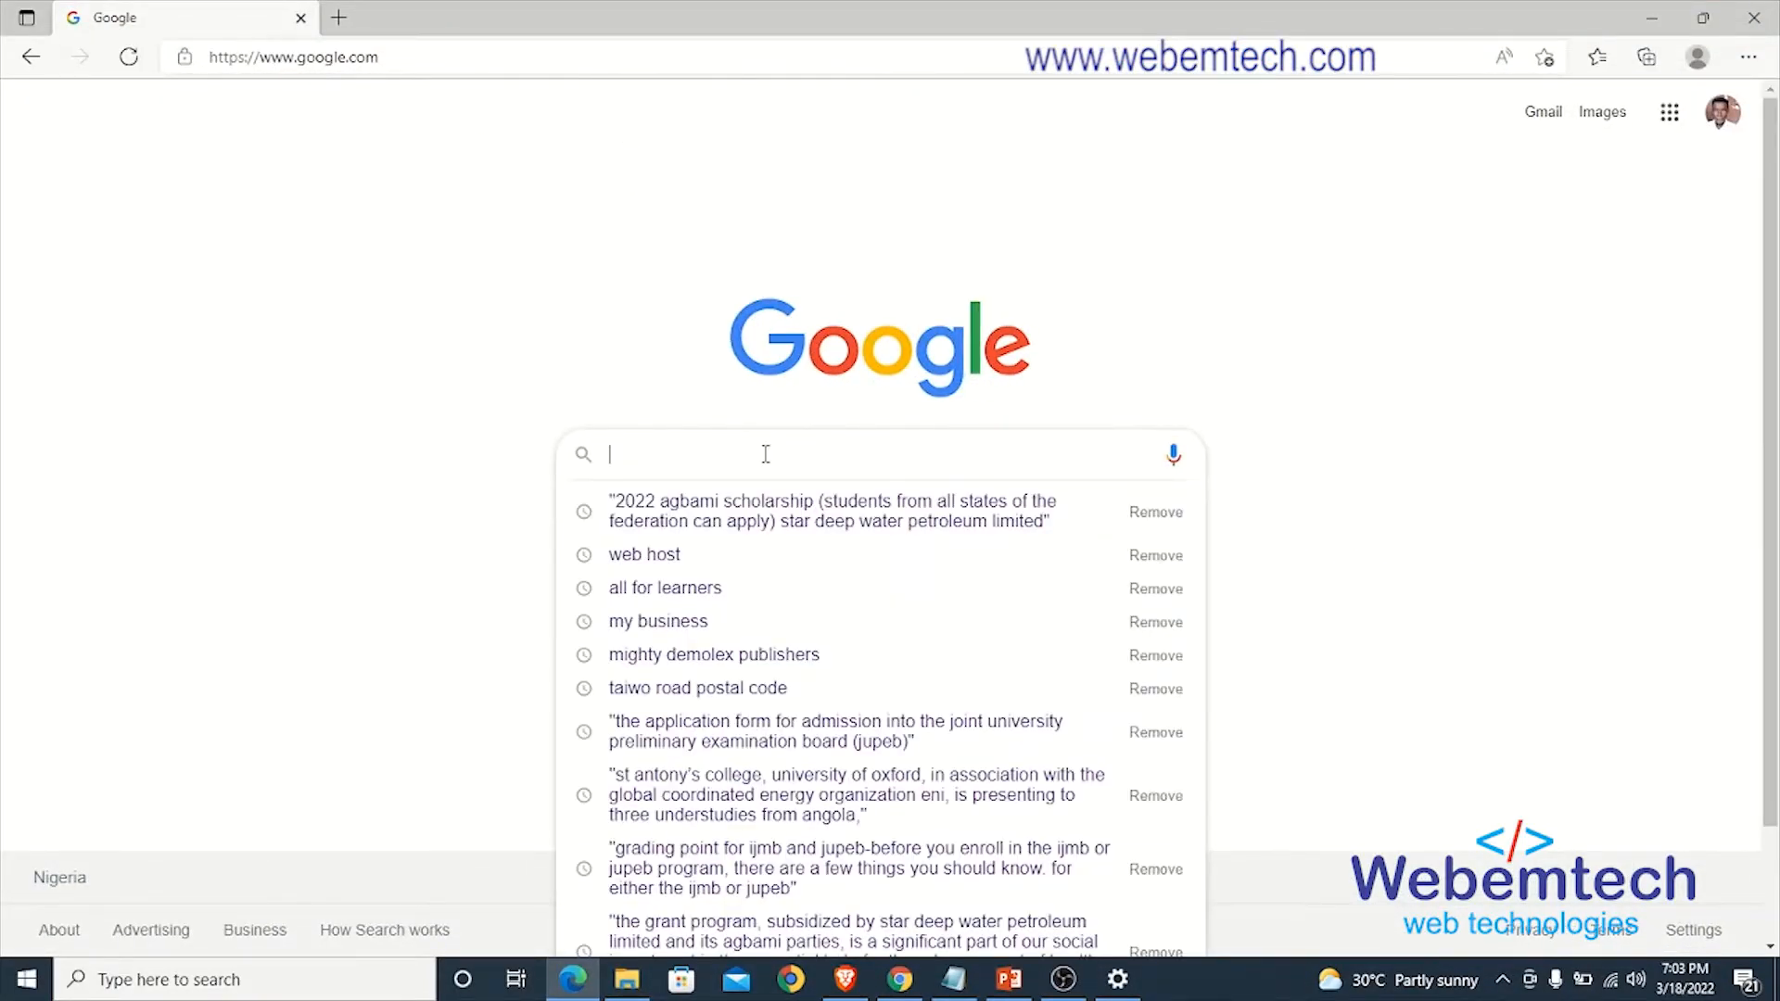
pyautogui.write('wam')
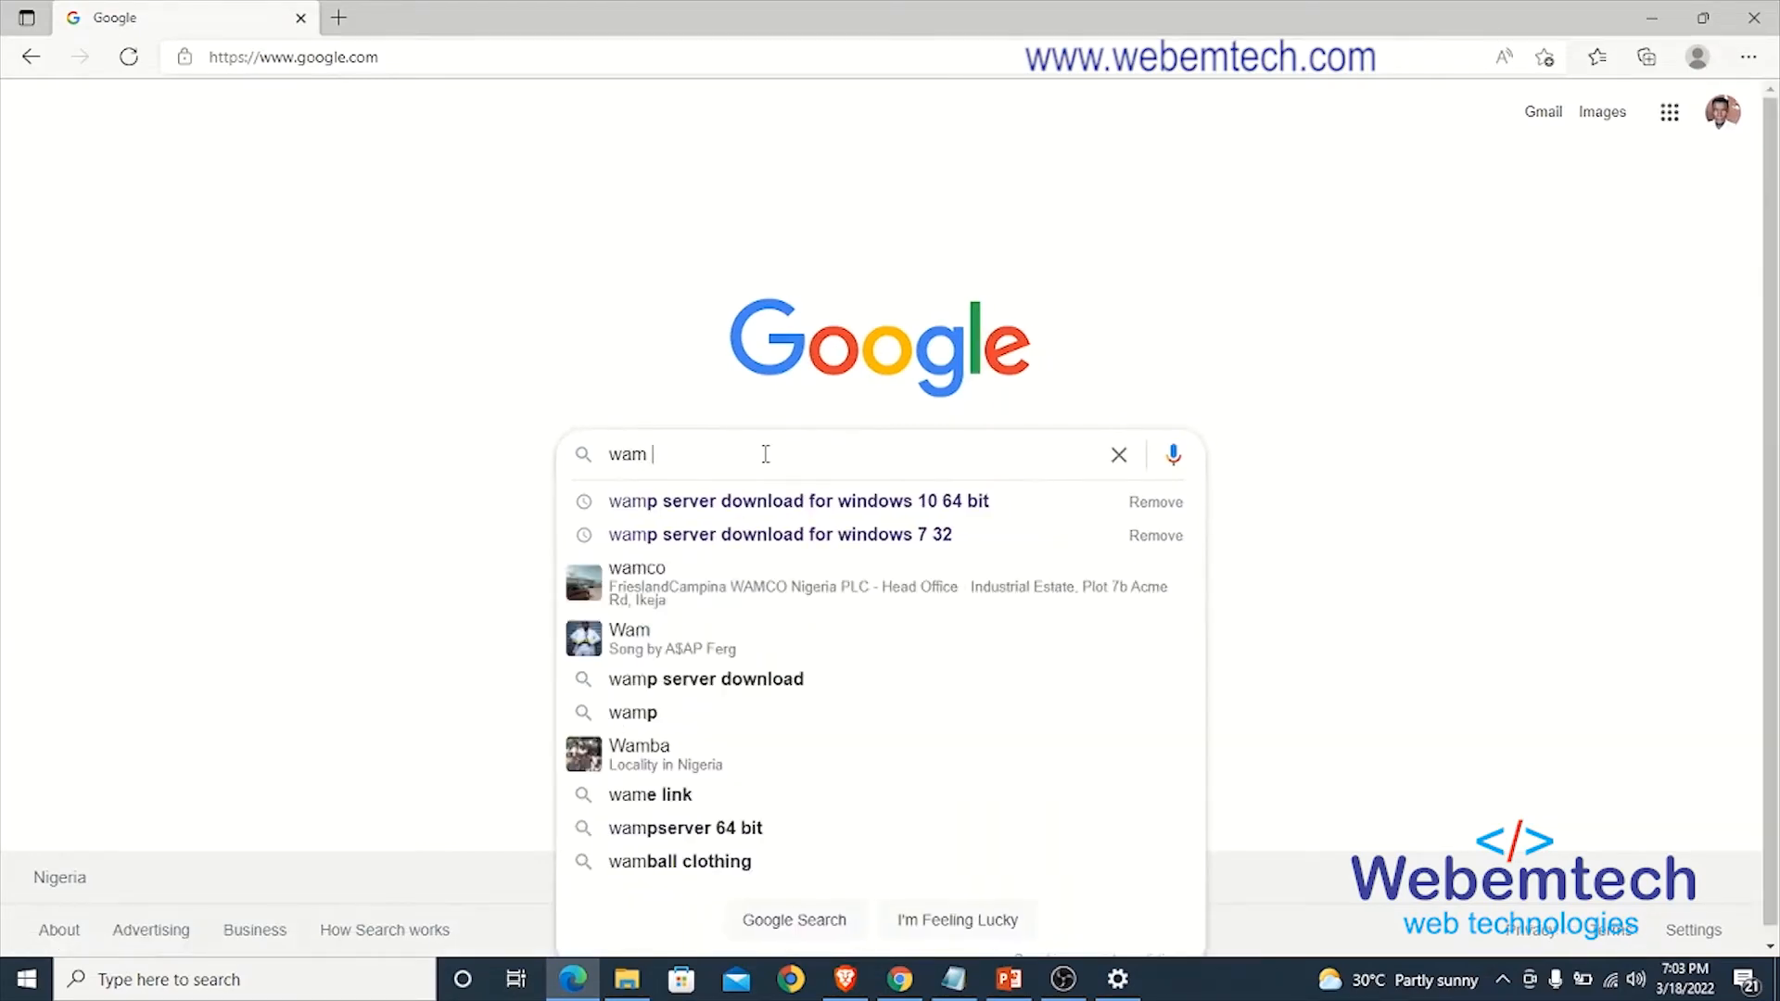
pyautogui.press('BackSpace')
pyautogui.write('p server do')
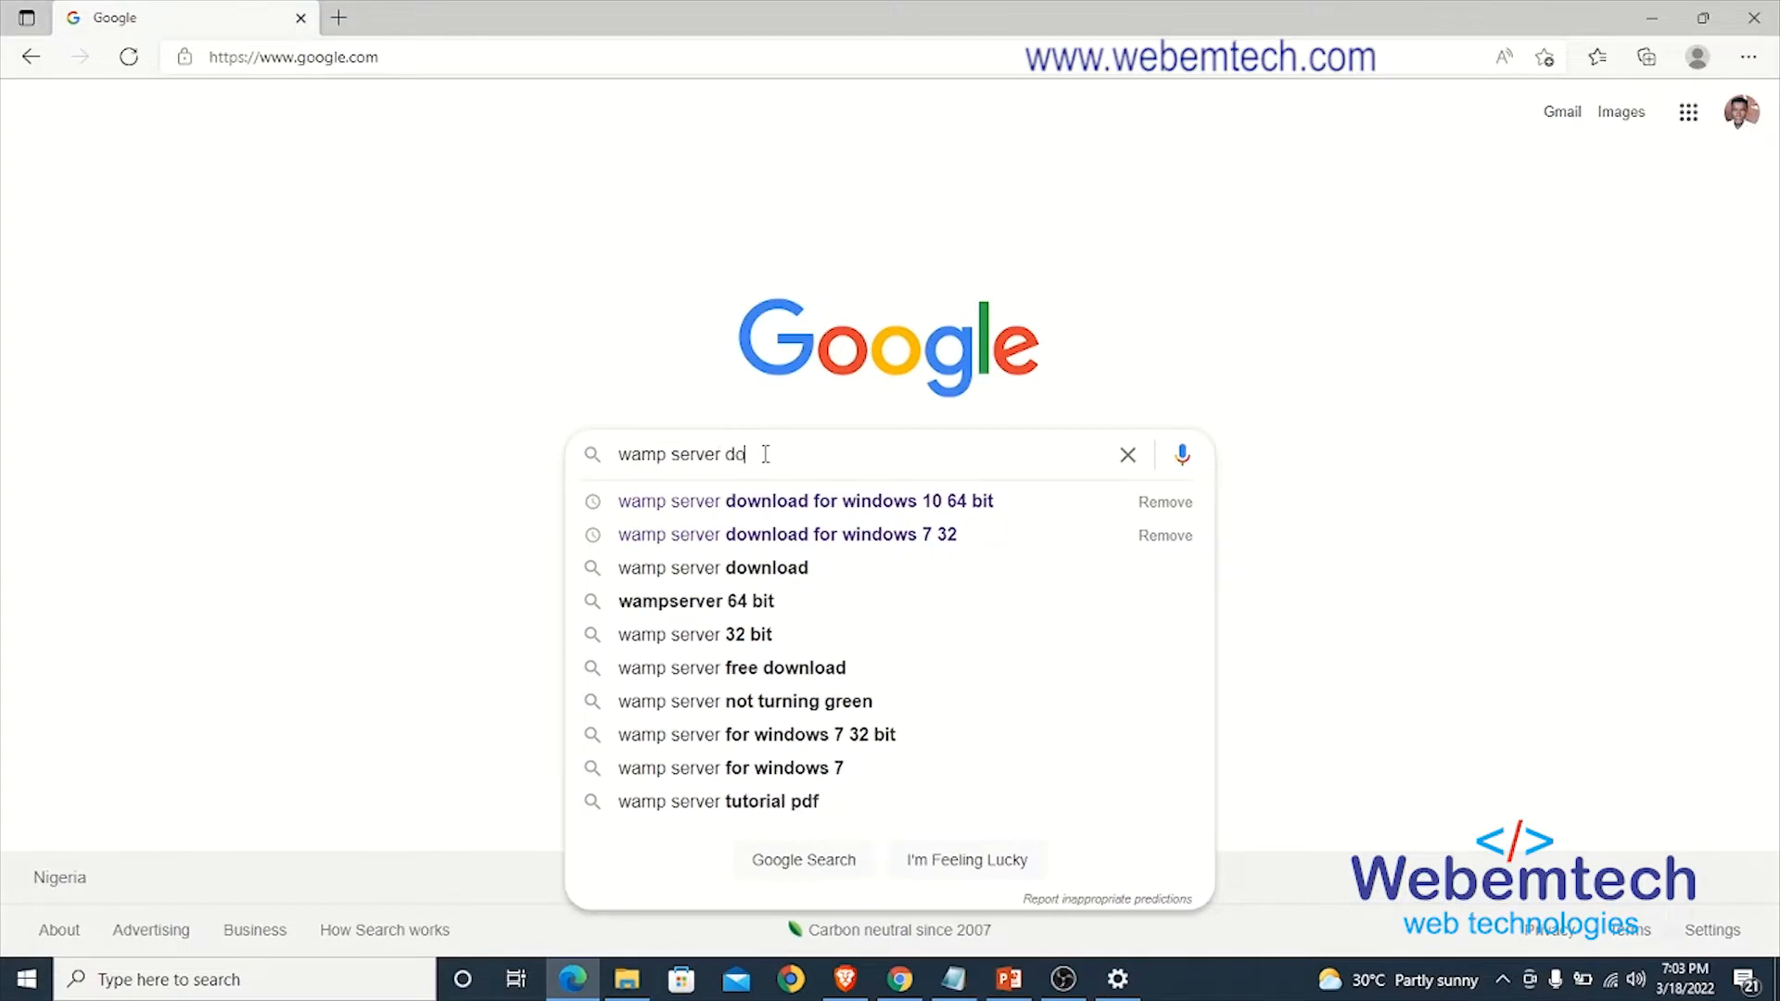
pyautogui.write('wnload for wi')
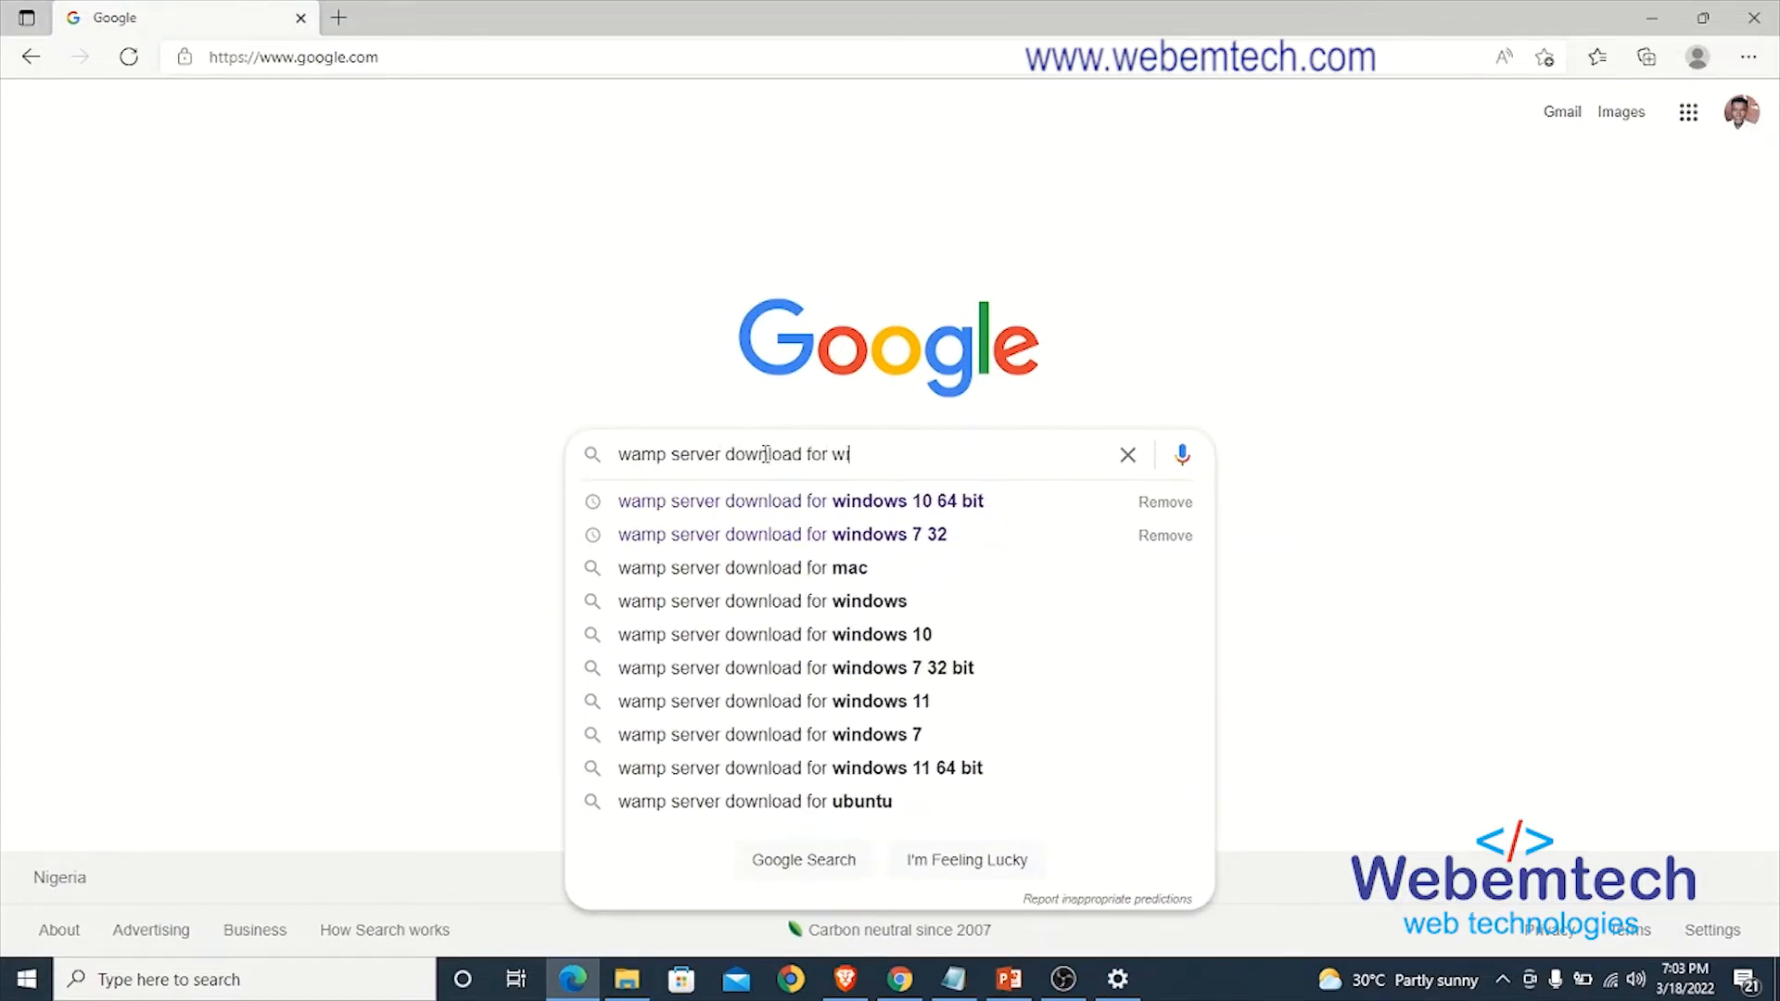
pyautogui.write('ndows 10 ')
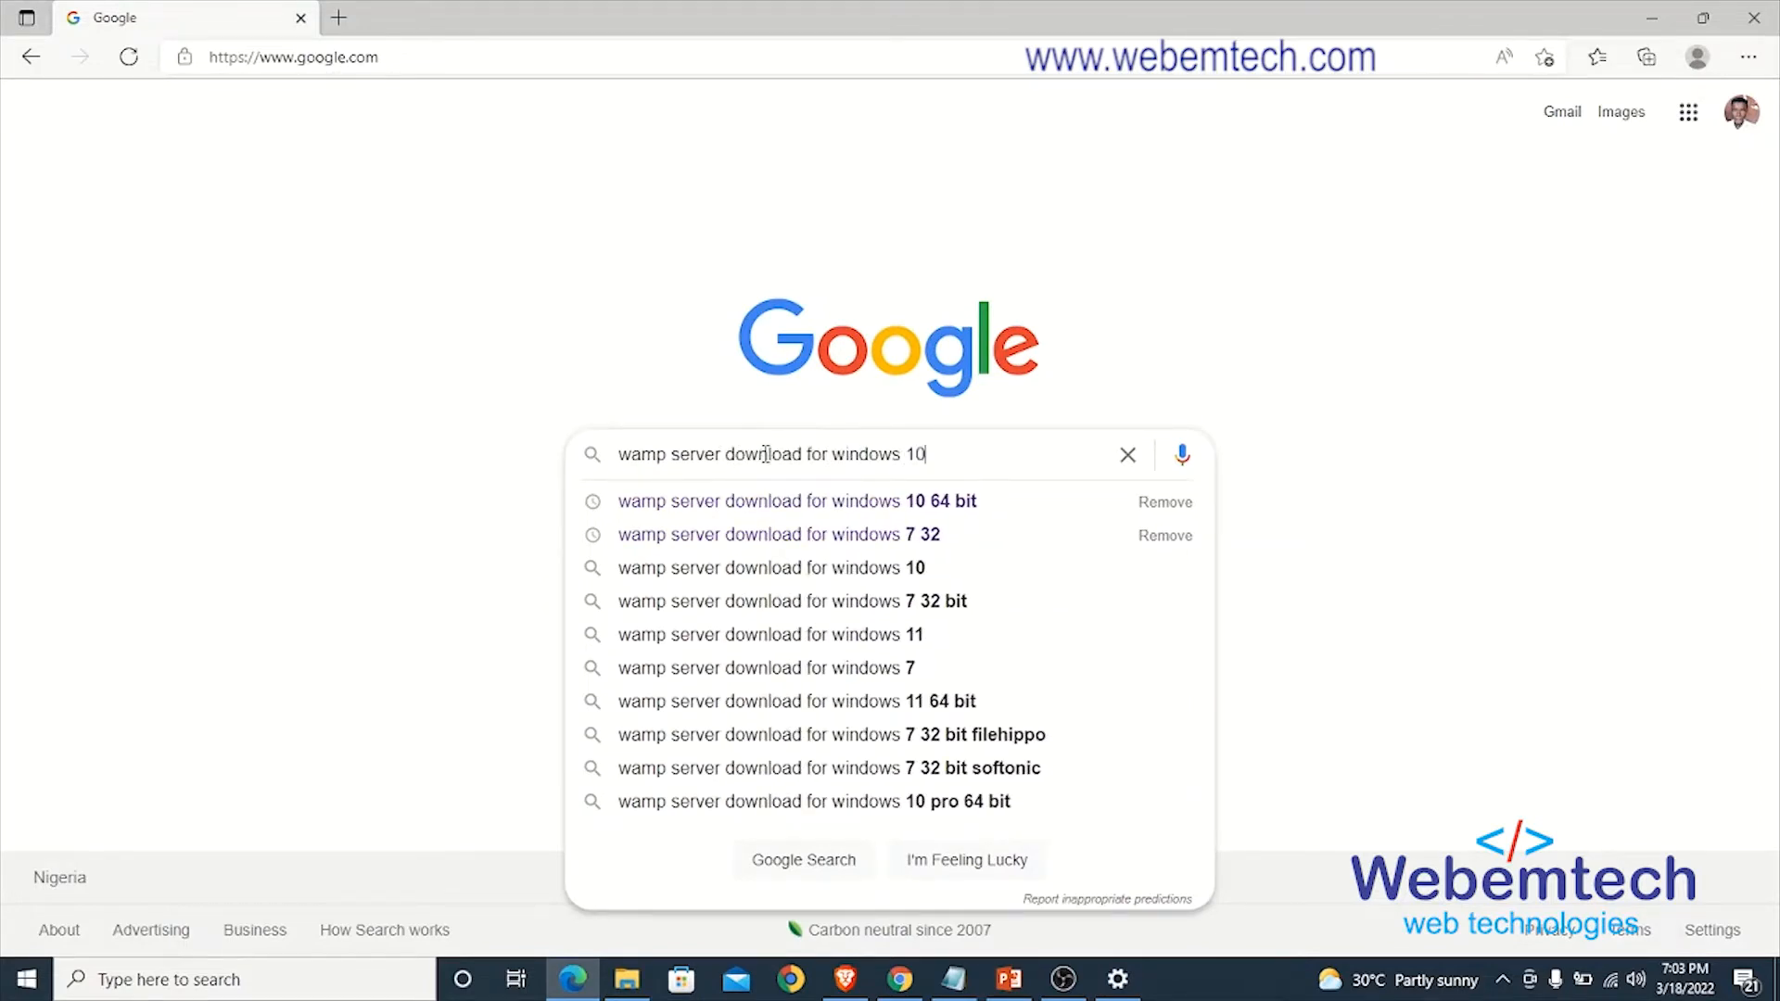
pyautogui.write('64 b')
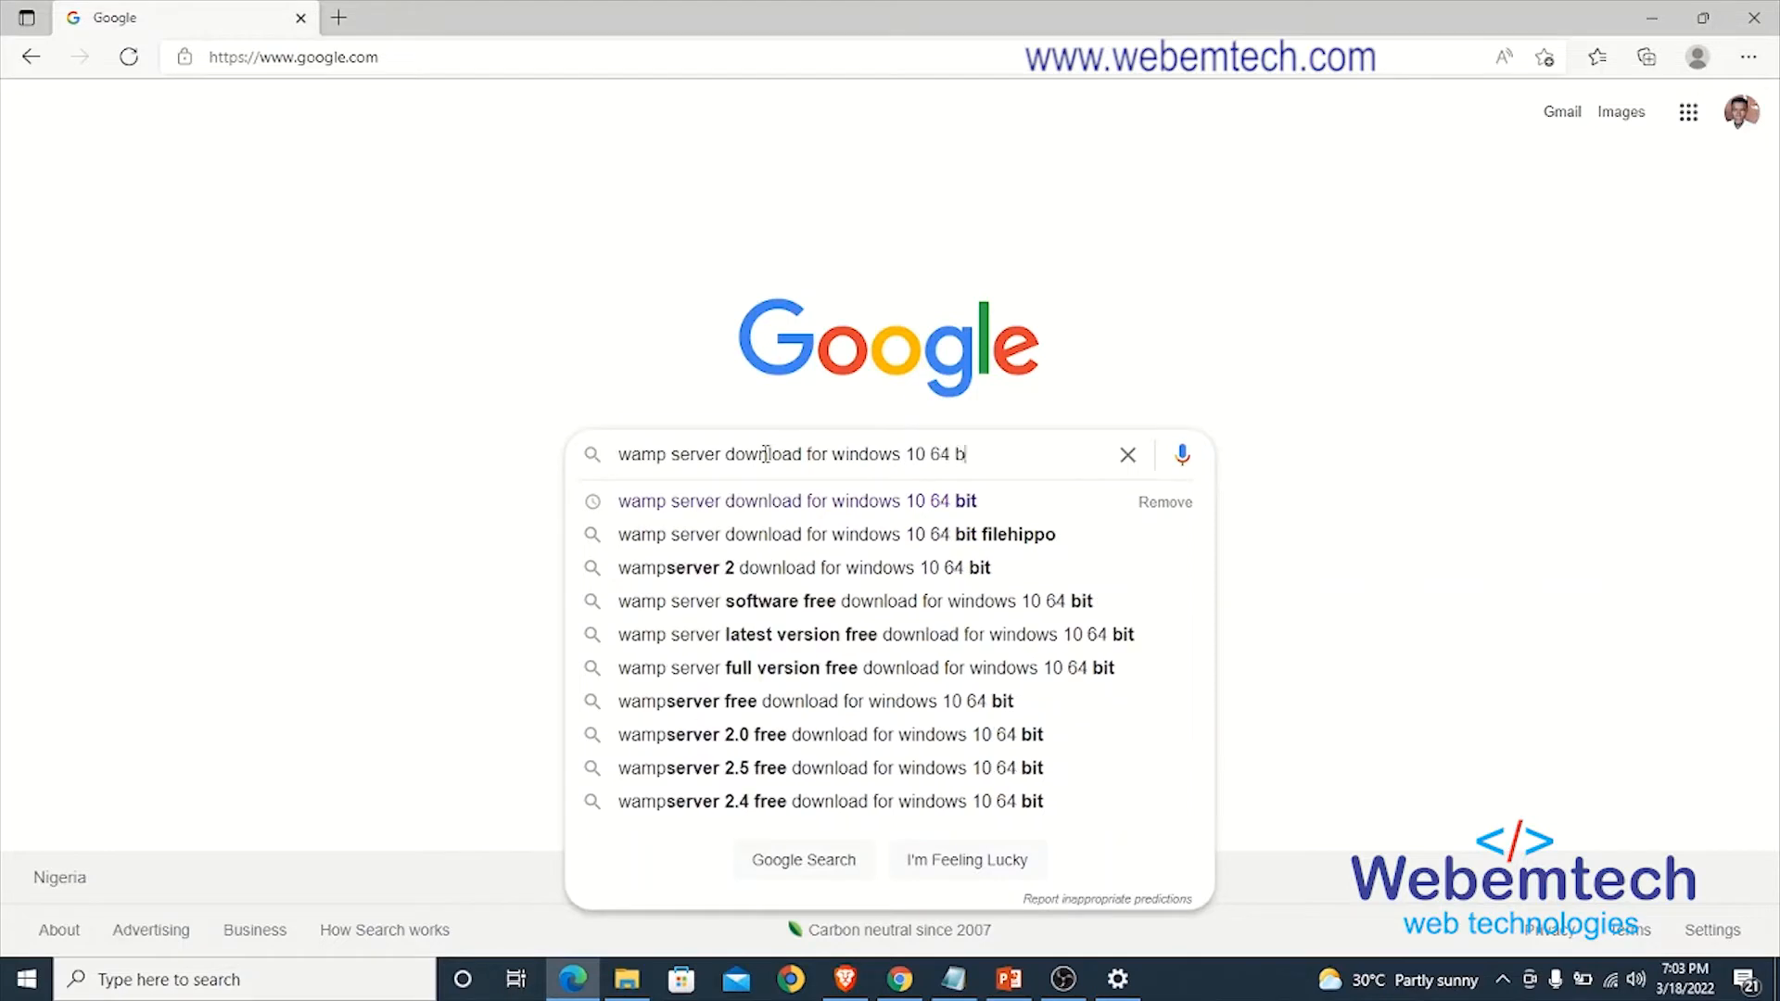
pyautogui.write('it')
pyautogui.press('Return')
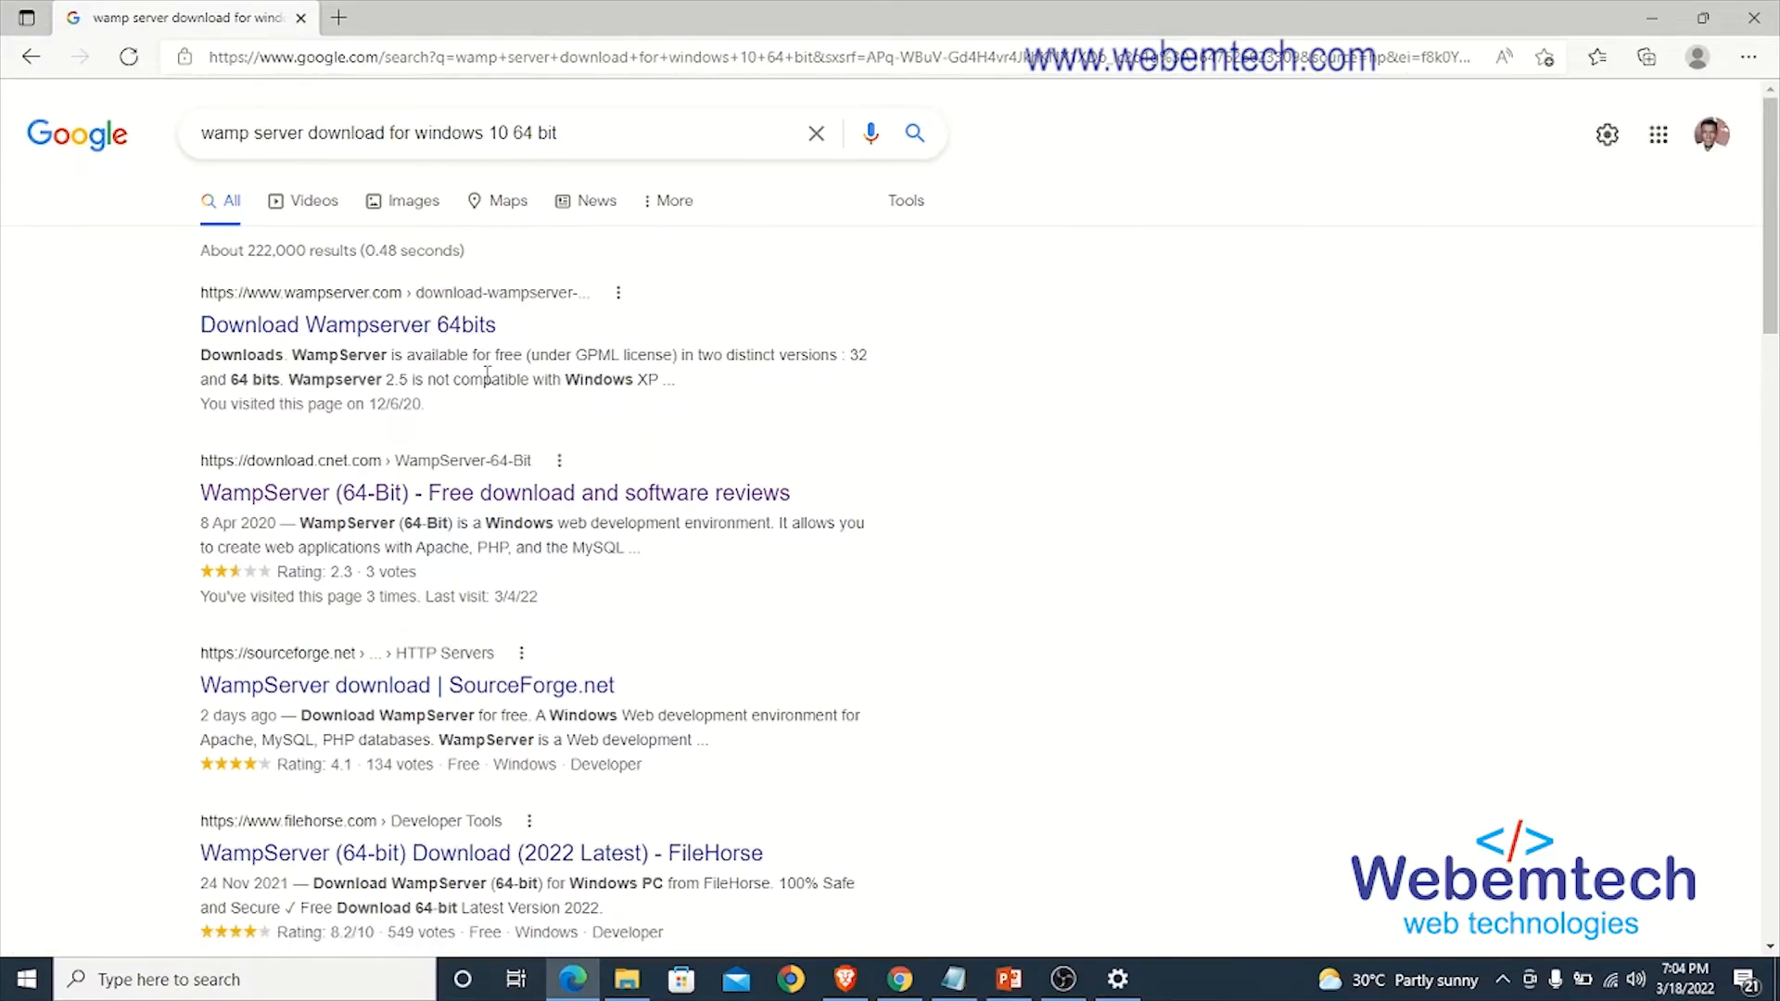
# - Open the download.cnet.com result "WampServer (64-Bit) - Free download and software reviews"
pyautogui.scroll(-2, 487, 376)
pyautogui.scroll(2, 370, 405)
pyautogui.scroll(-1, 469, 416)
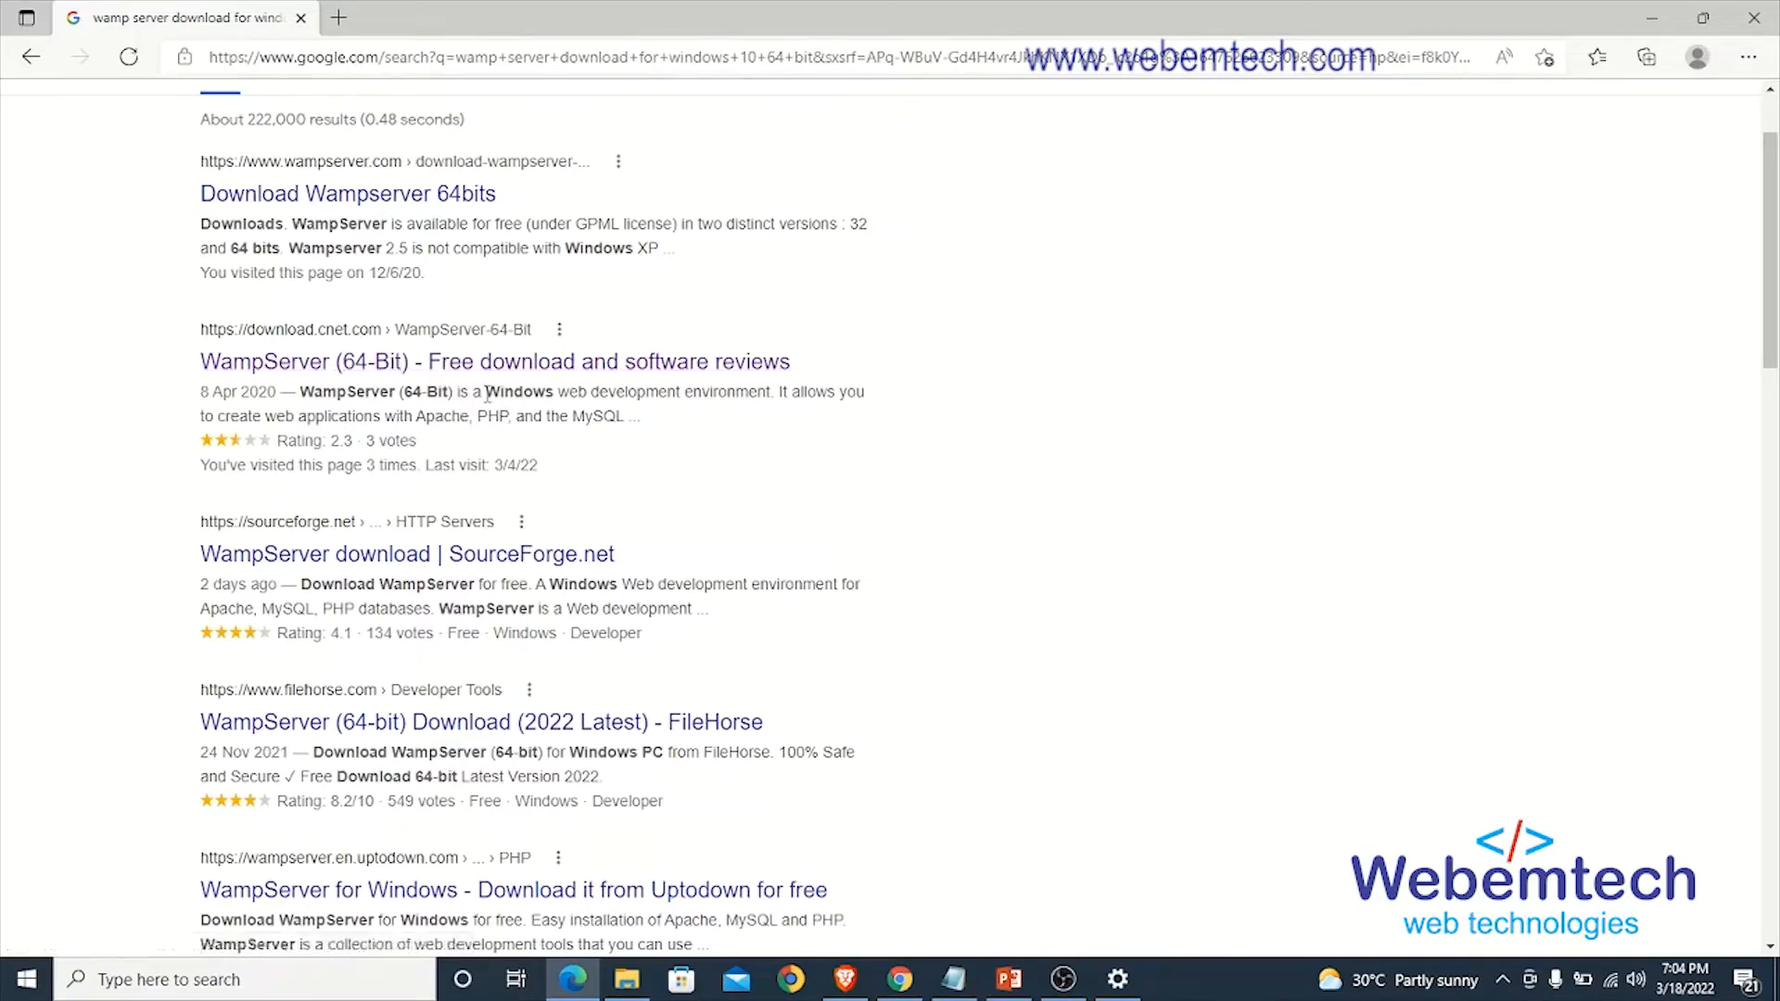
pyautogui.scroll(1, 491, 390)
pyautogui.scroll(-2, 492, 390)
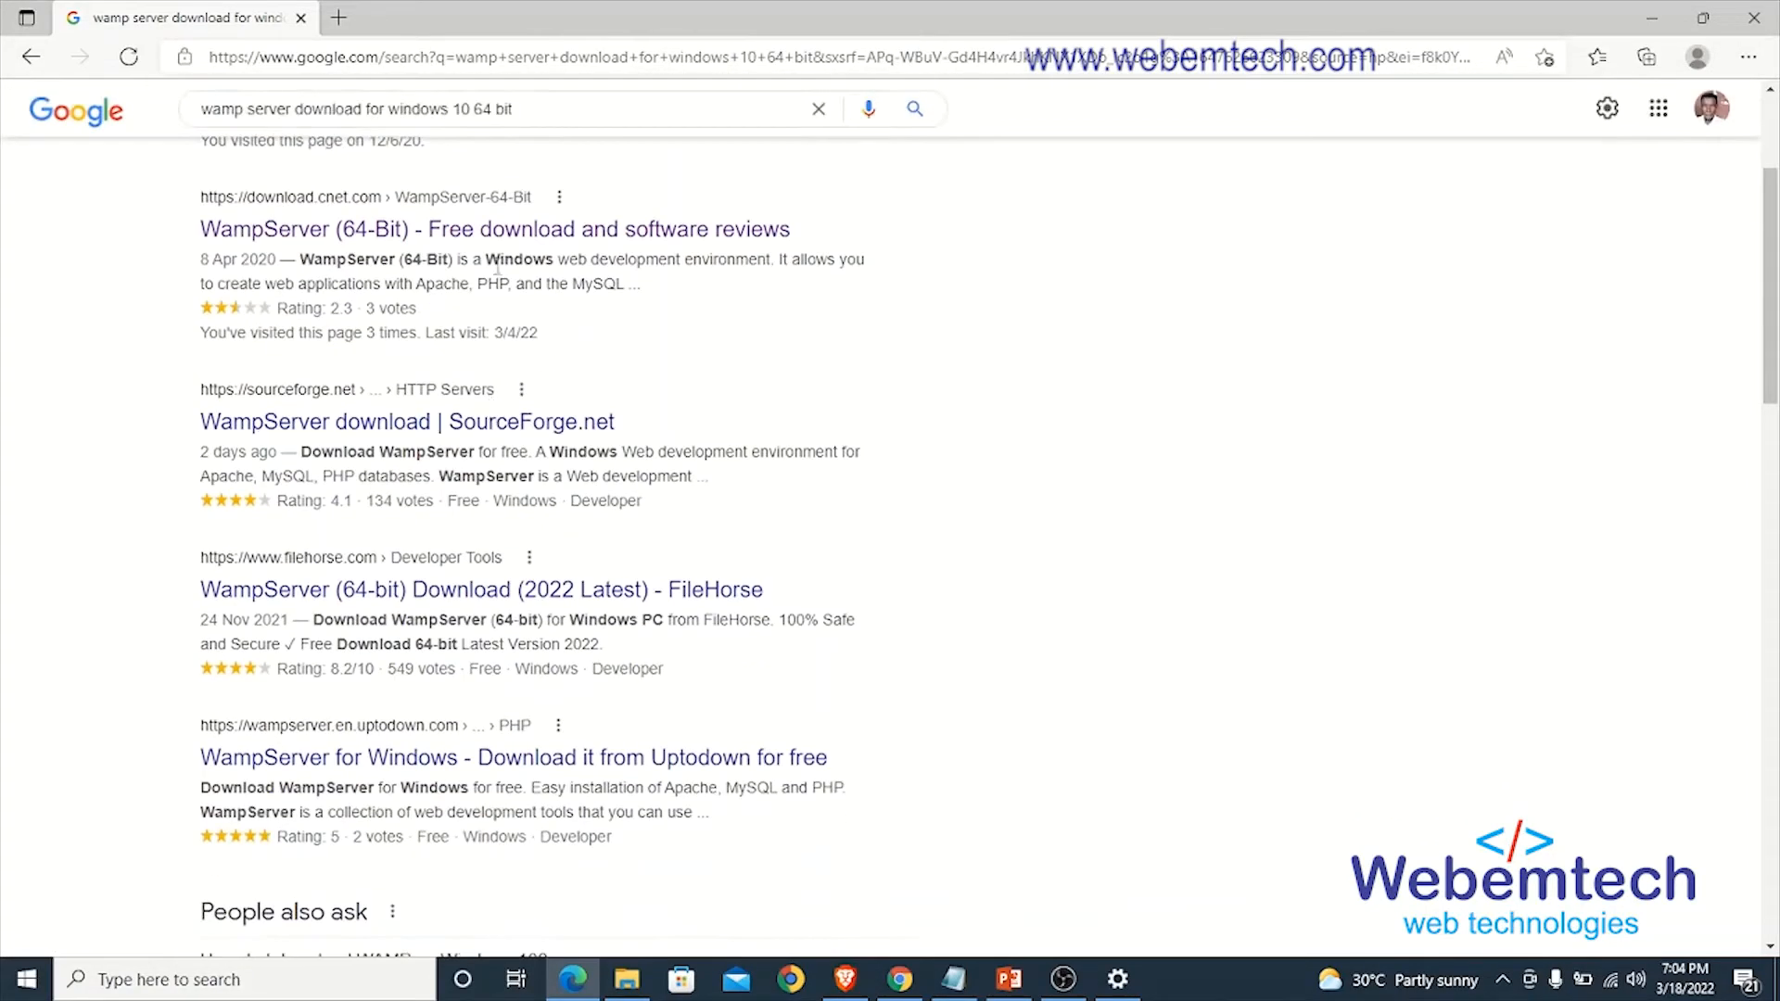
pyautogui.click(482, 230)
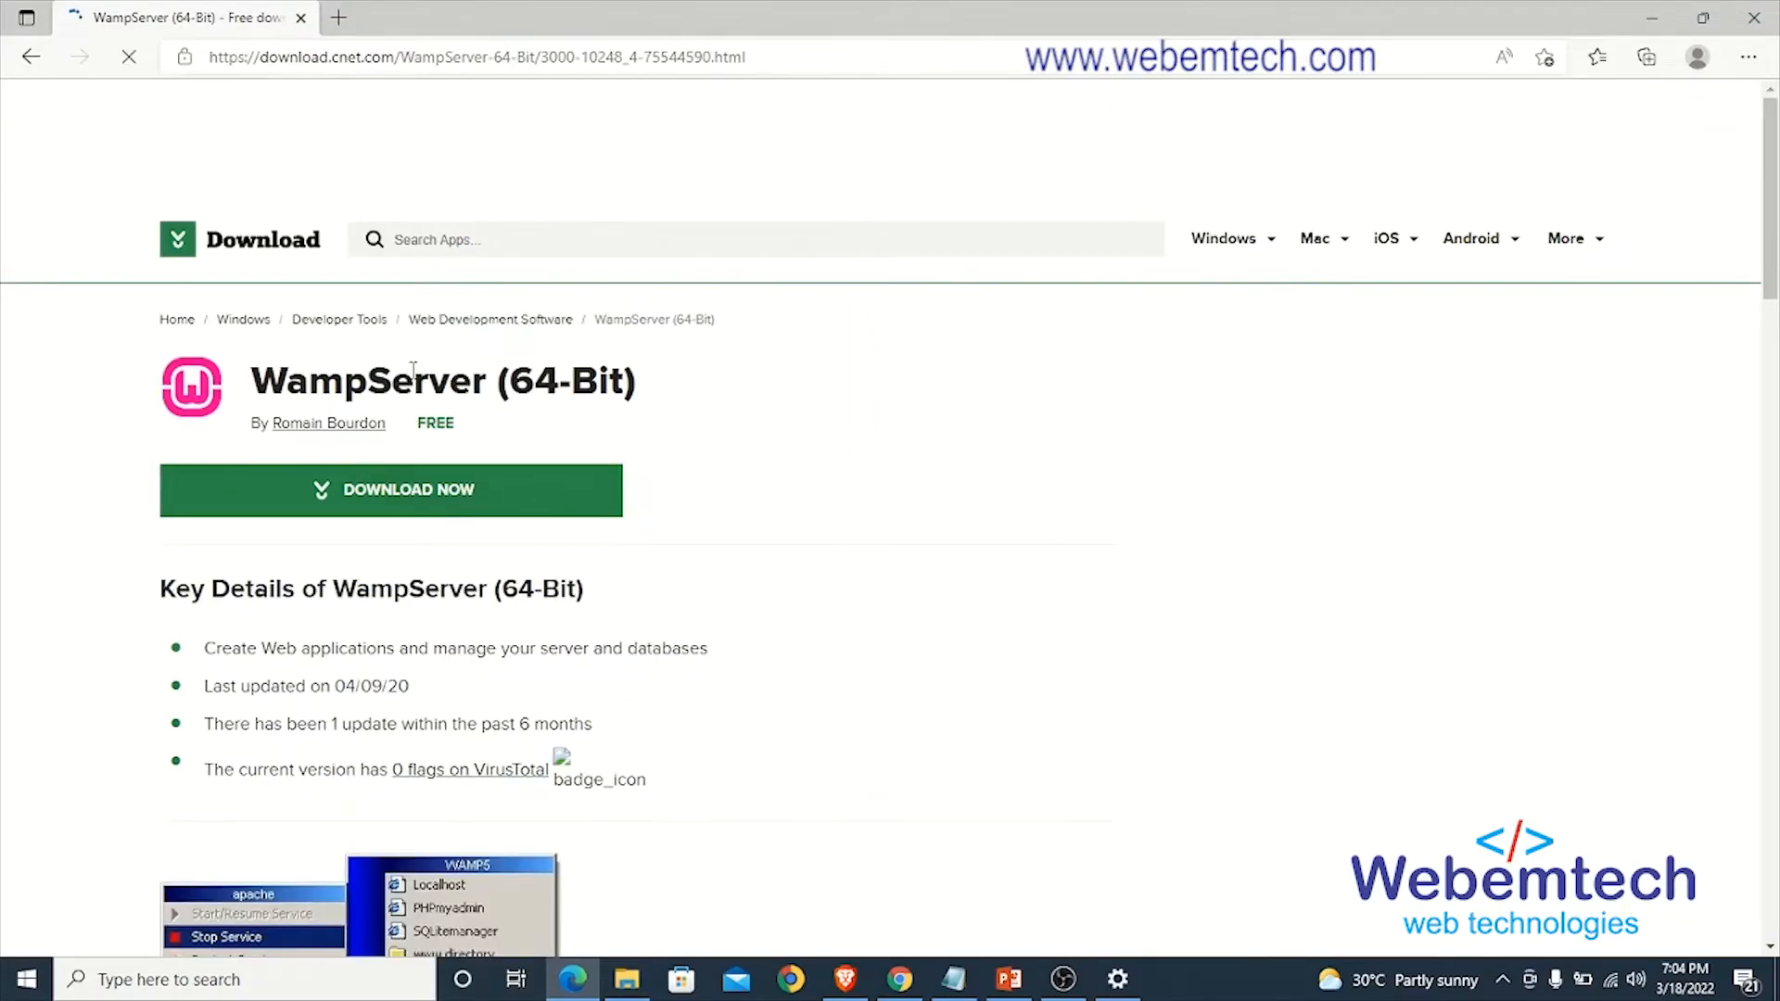
# - Start the WampServer (64-Bit) download and cancel the transfer of wampserver3.2.0_x64 (1).exe
pyautogui.click(385, 516)
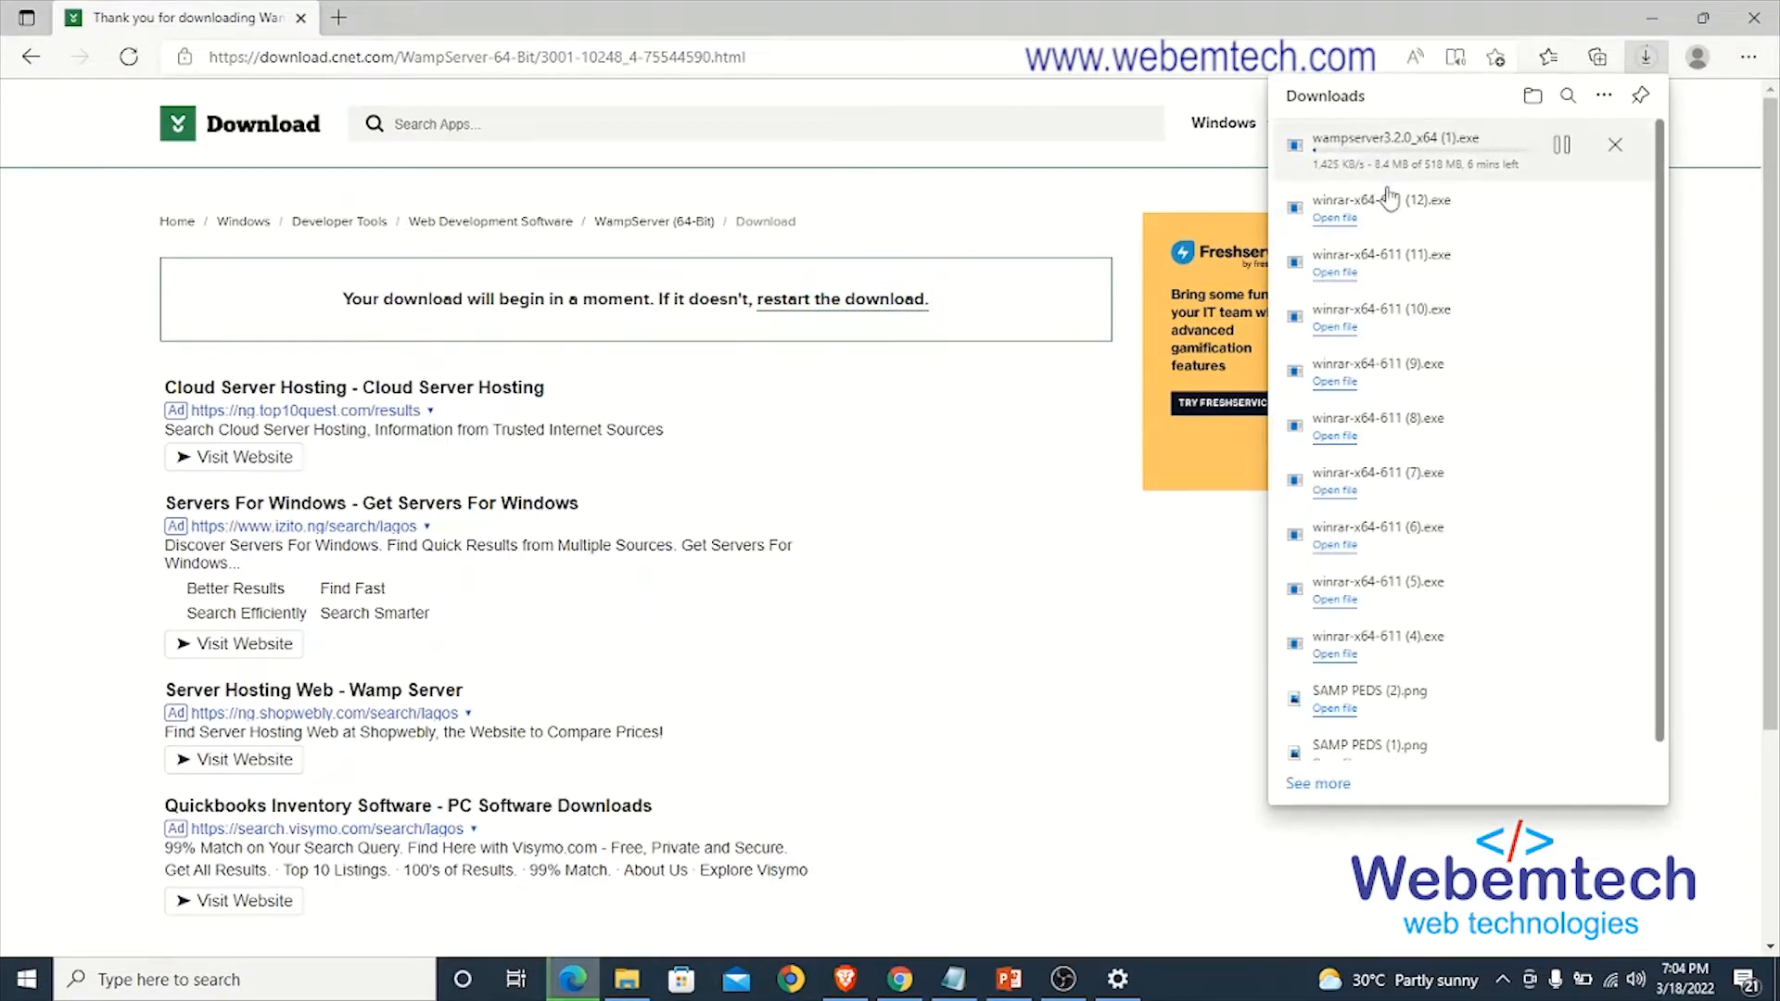
pyautogui.click(1615, 149)
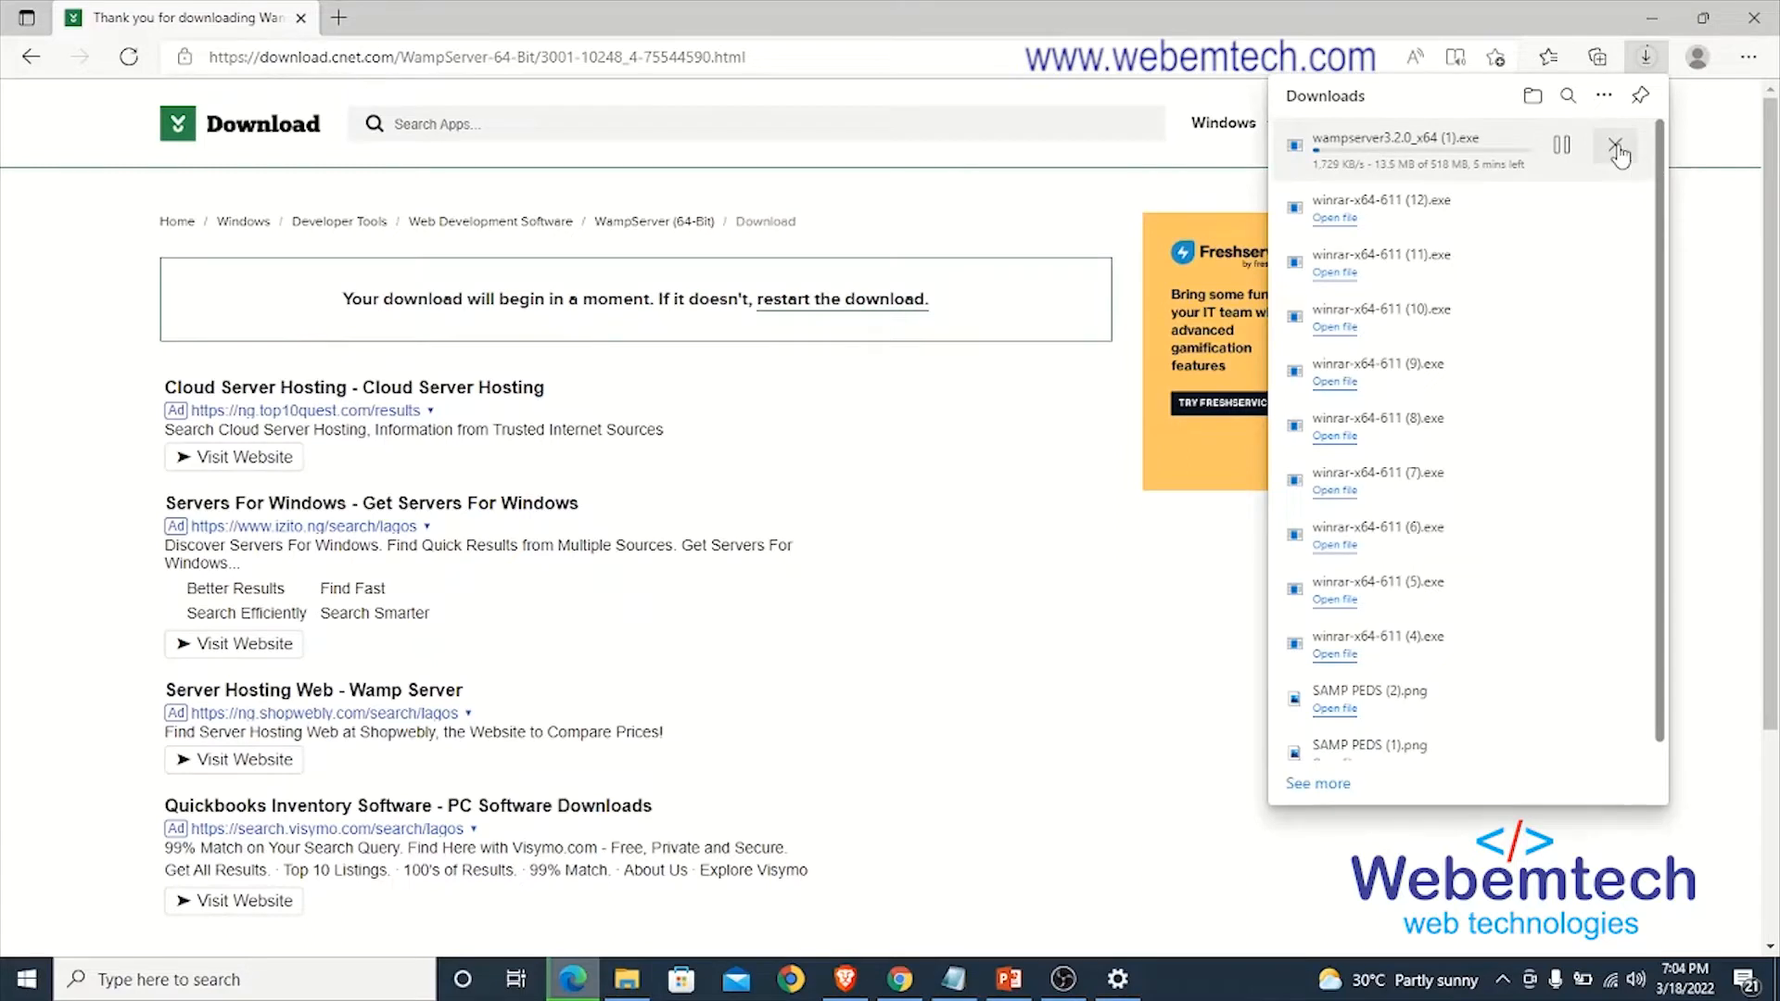
pyautogui.click(1054, 190)
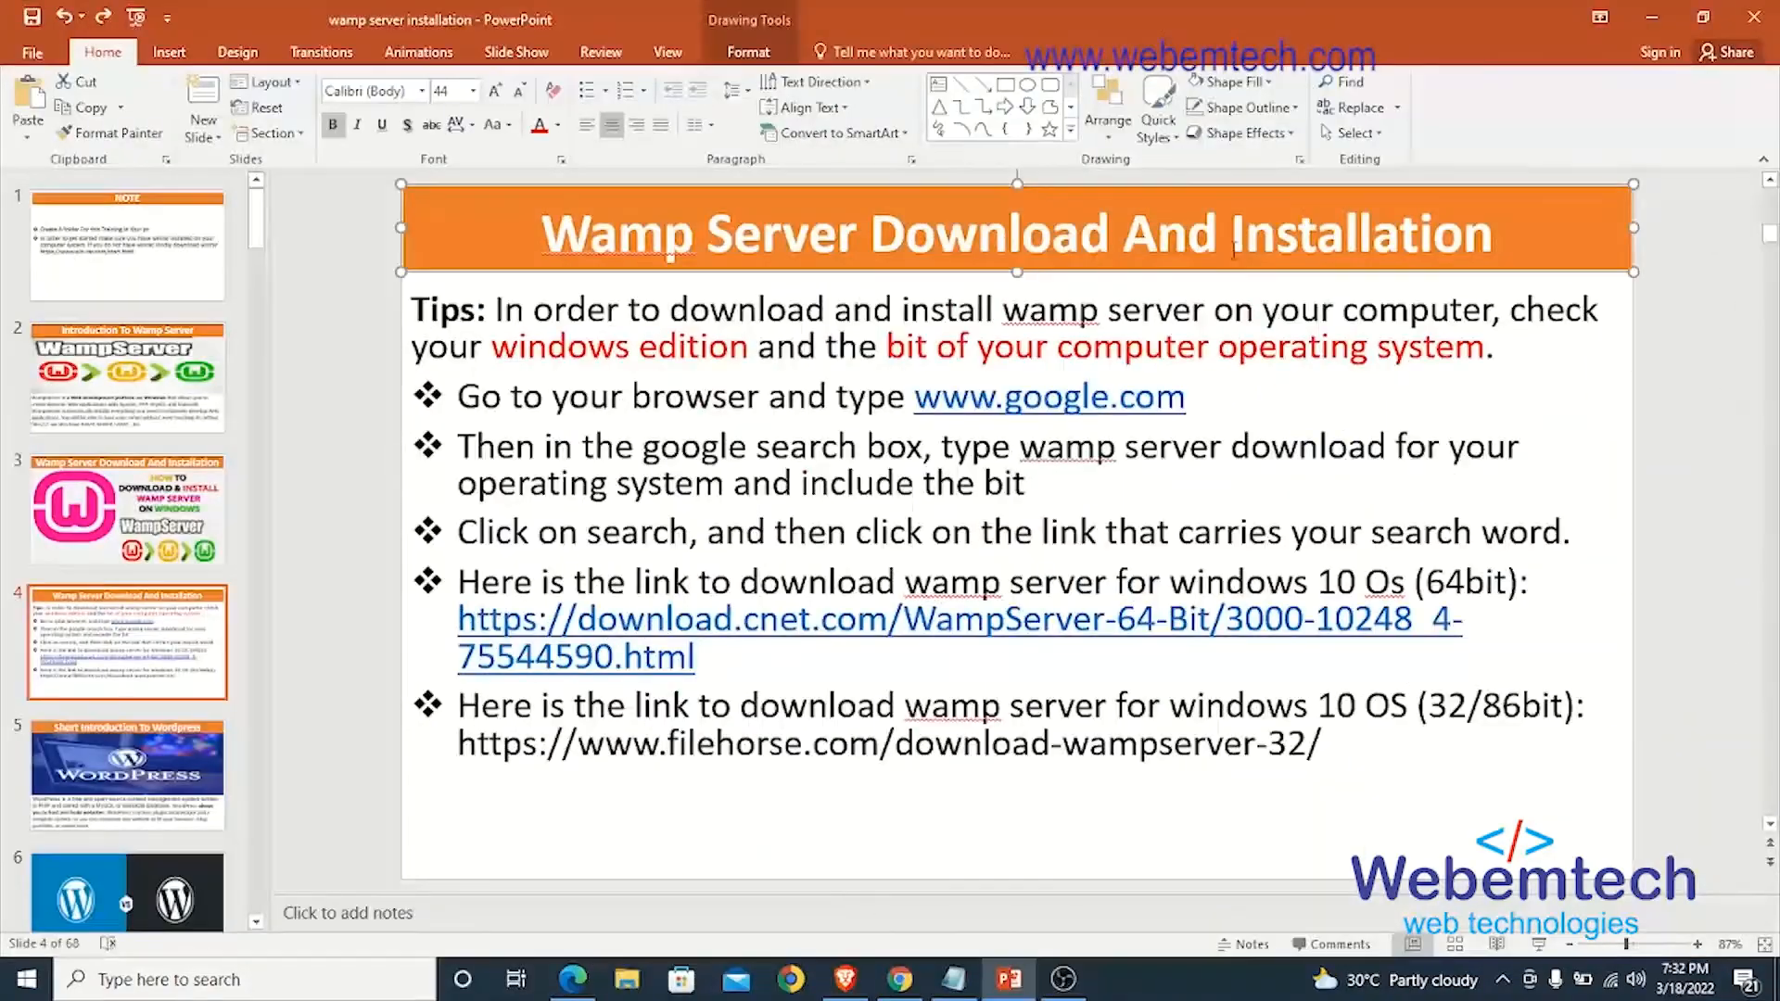
pyautogui.moveTo(1233, 248); pyautogui.dragTo(1507, 245)
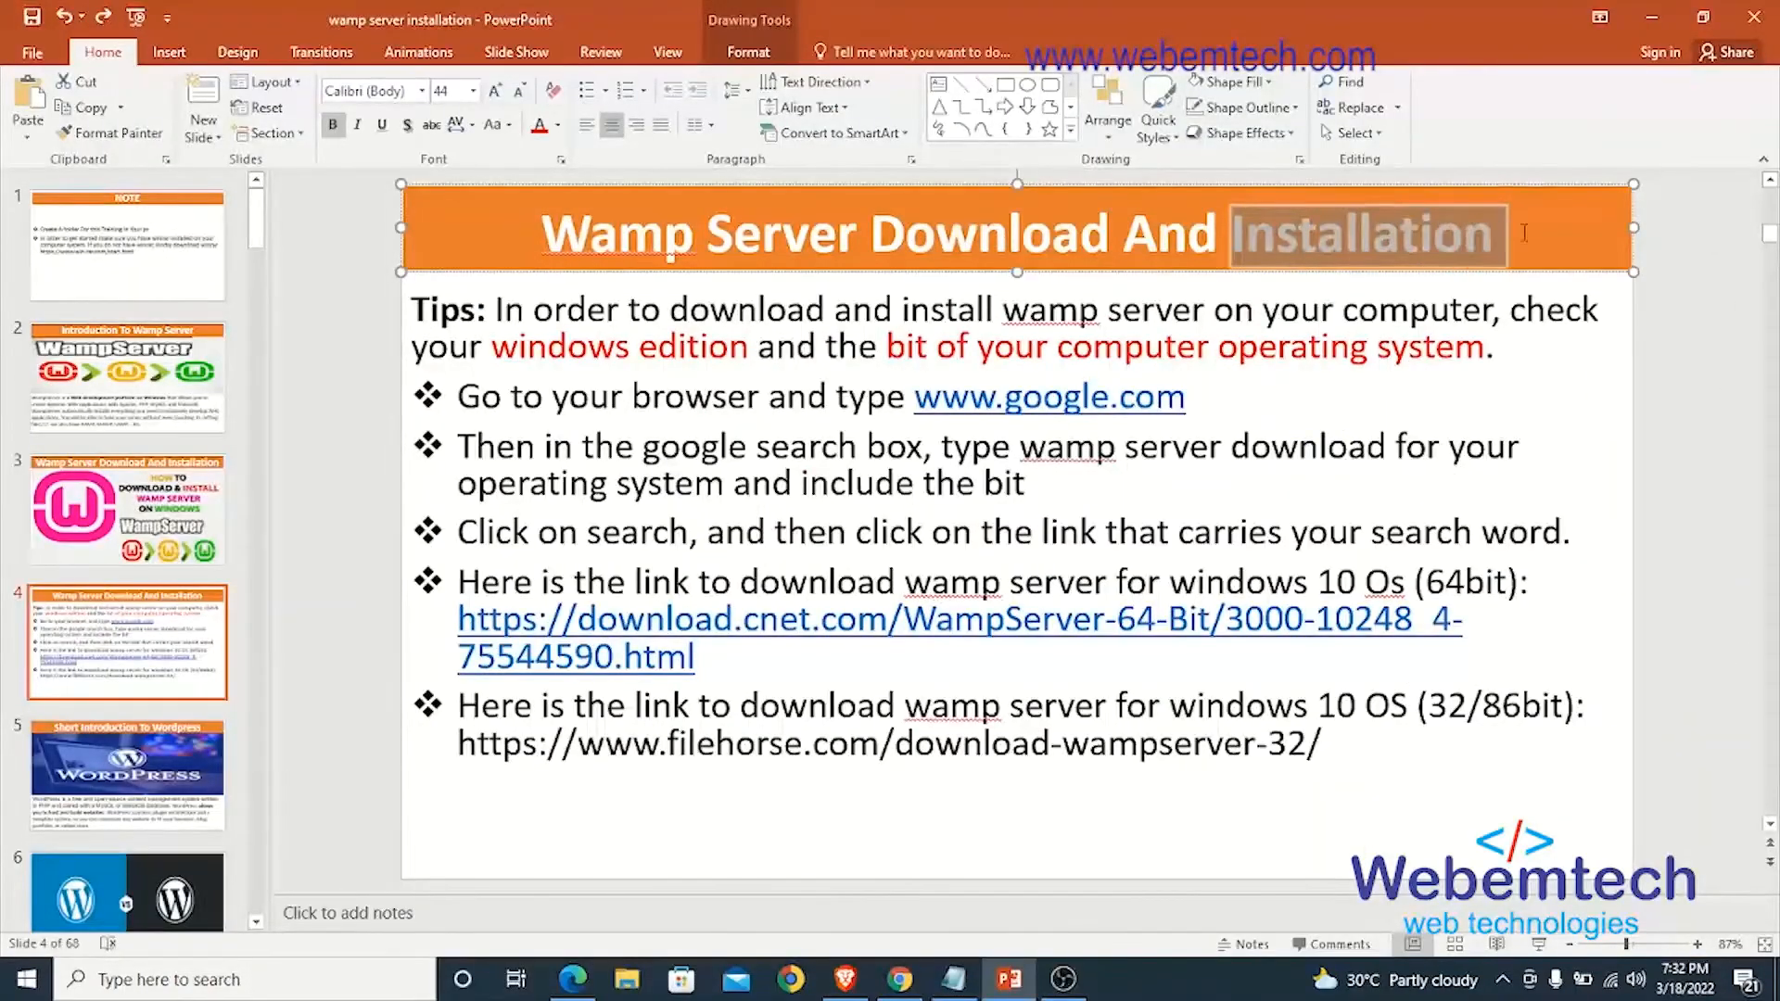
pyautogui.click(1365, 243)
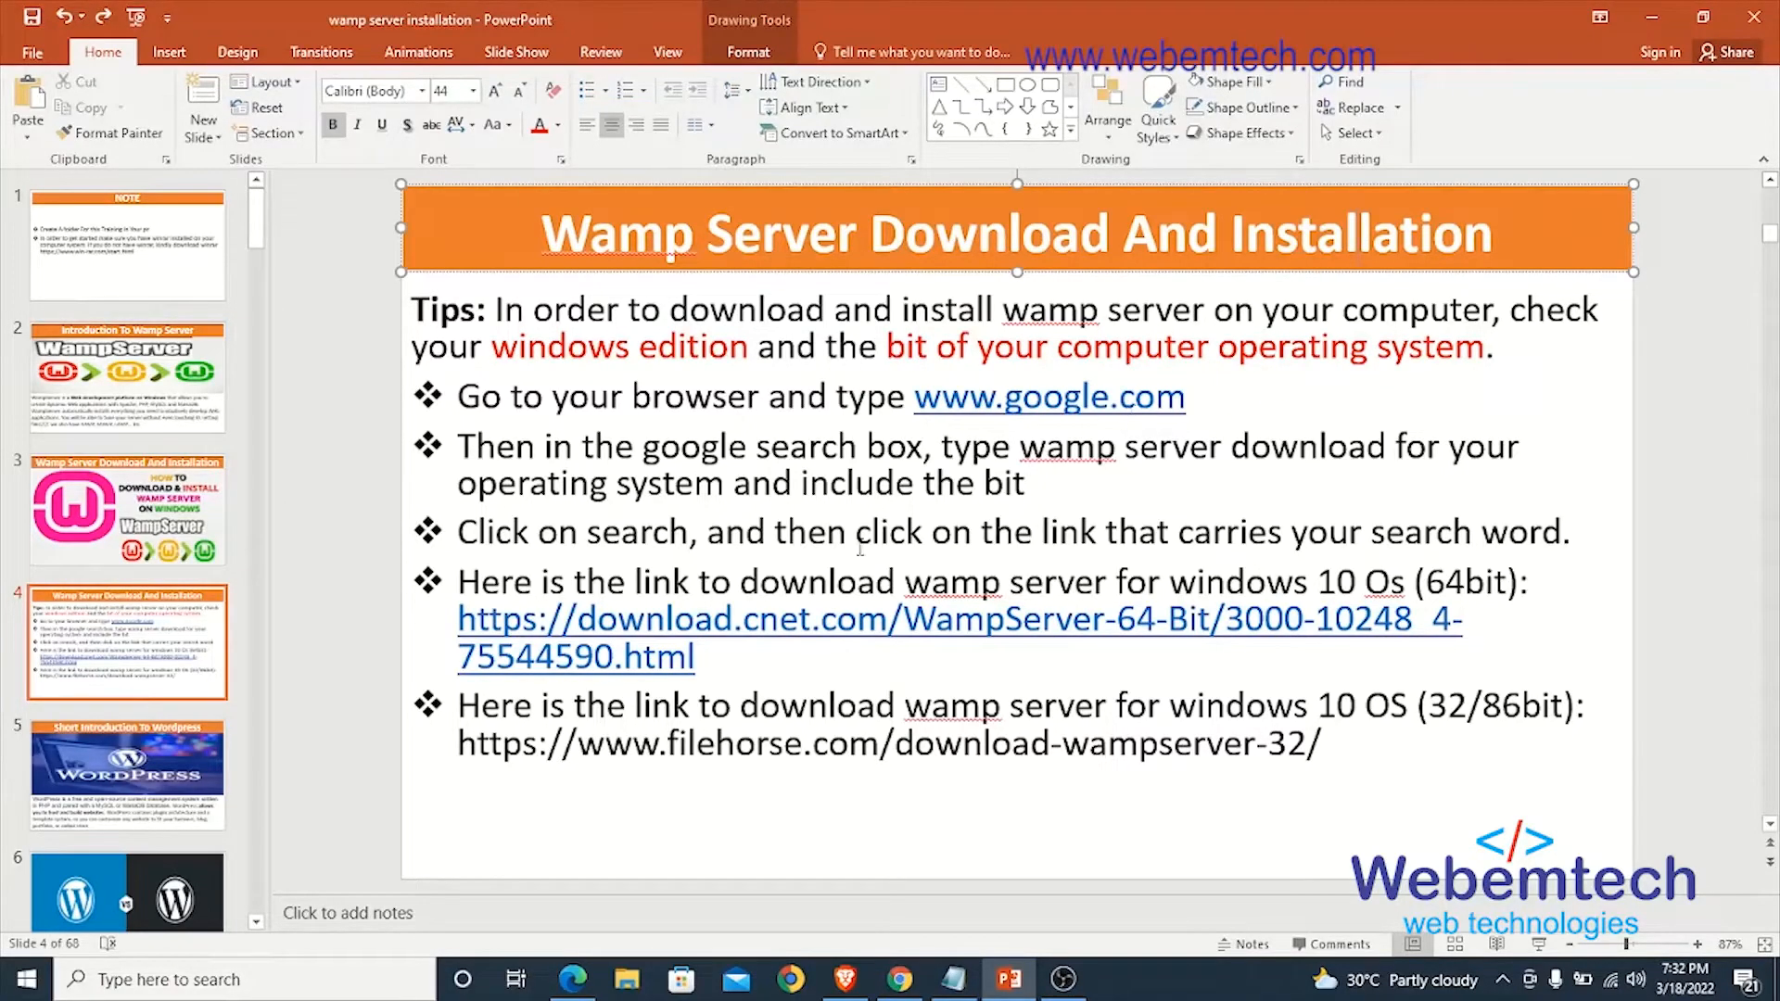
# - View the Downloads folder in File Explorer and close the window
pyautogui.click(627, 979)
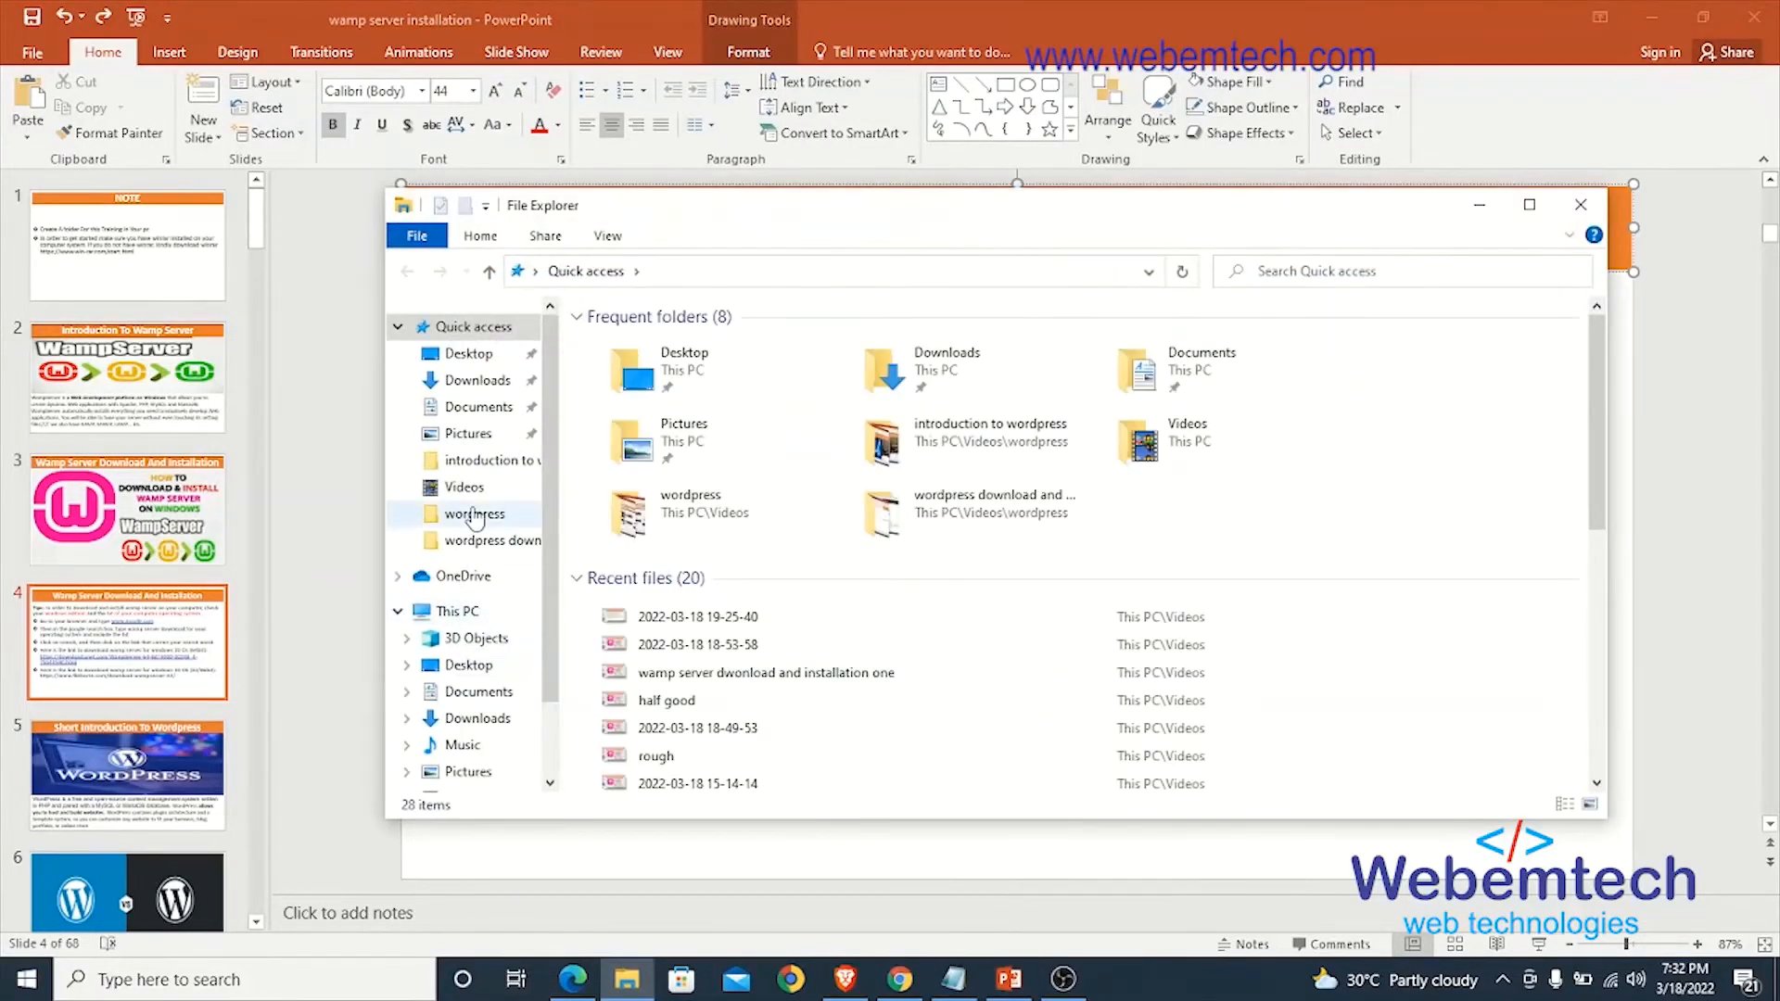
pyautogui.click(467, 382)
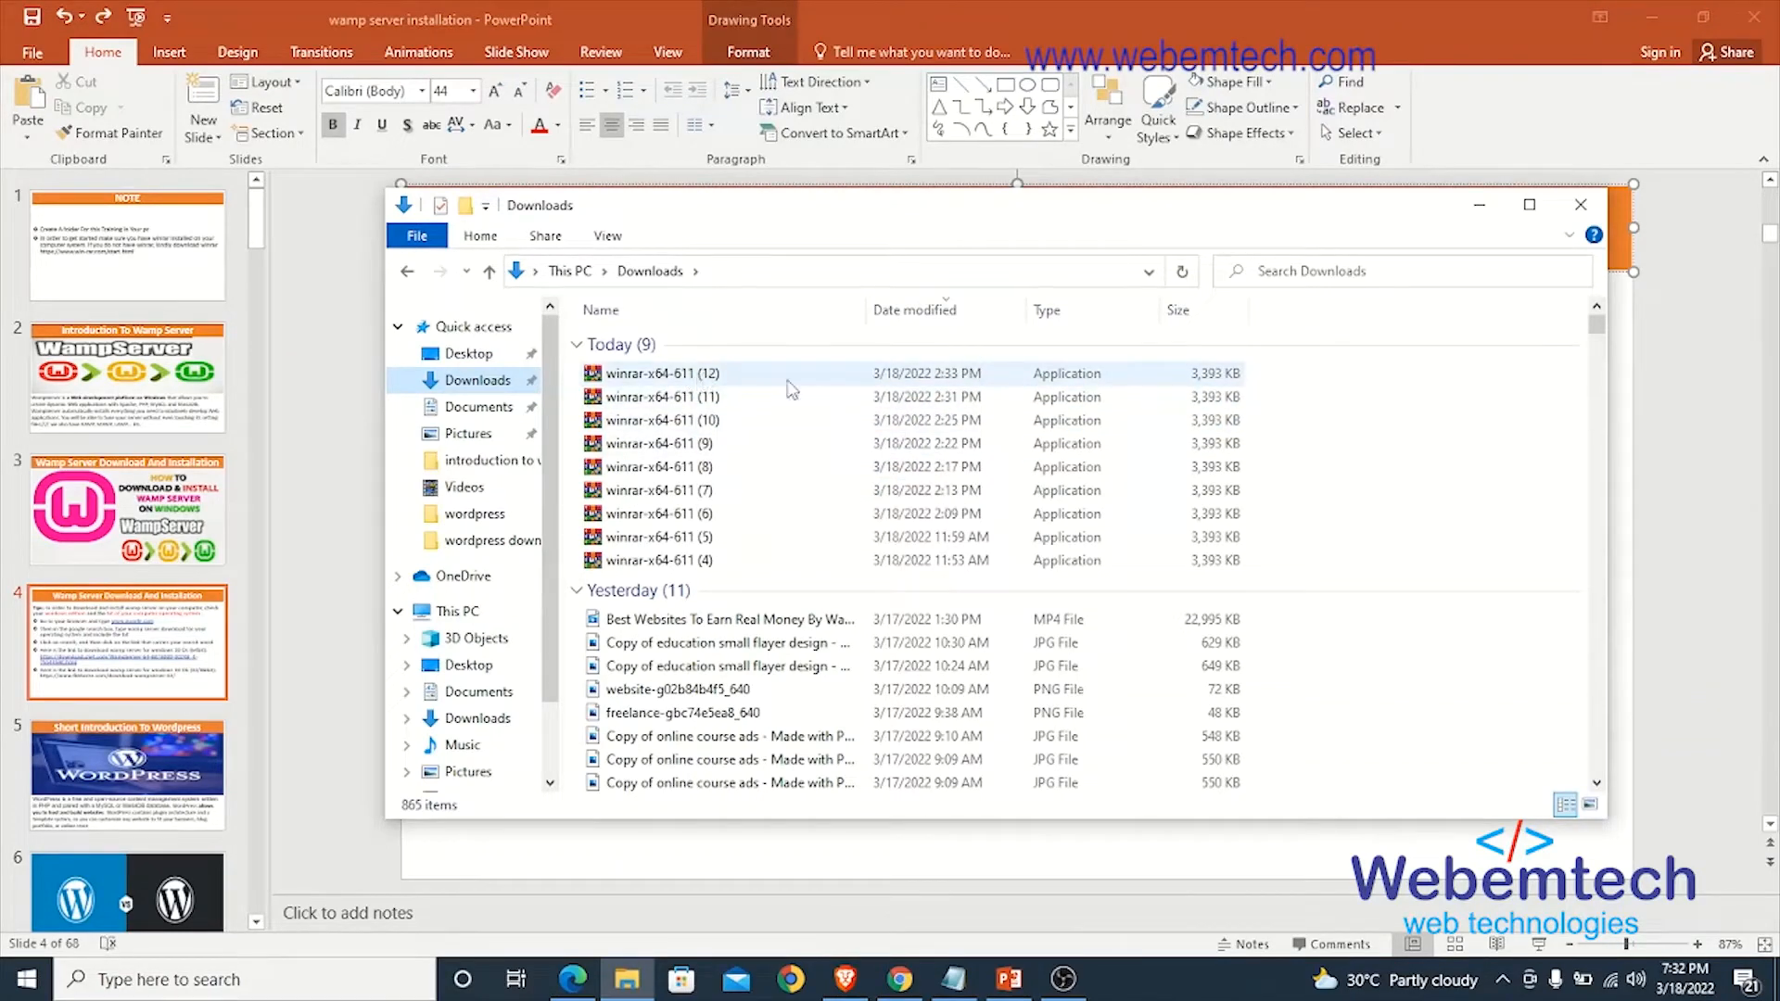
pyautogui.click(1581, 205)
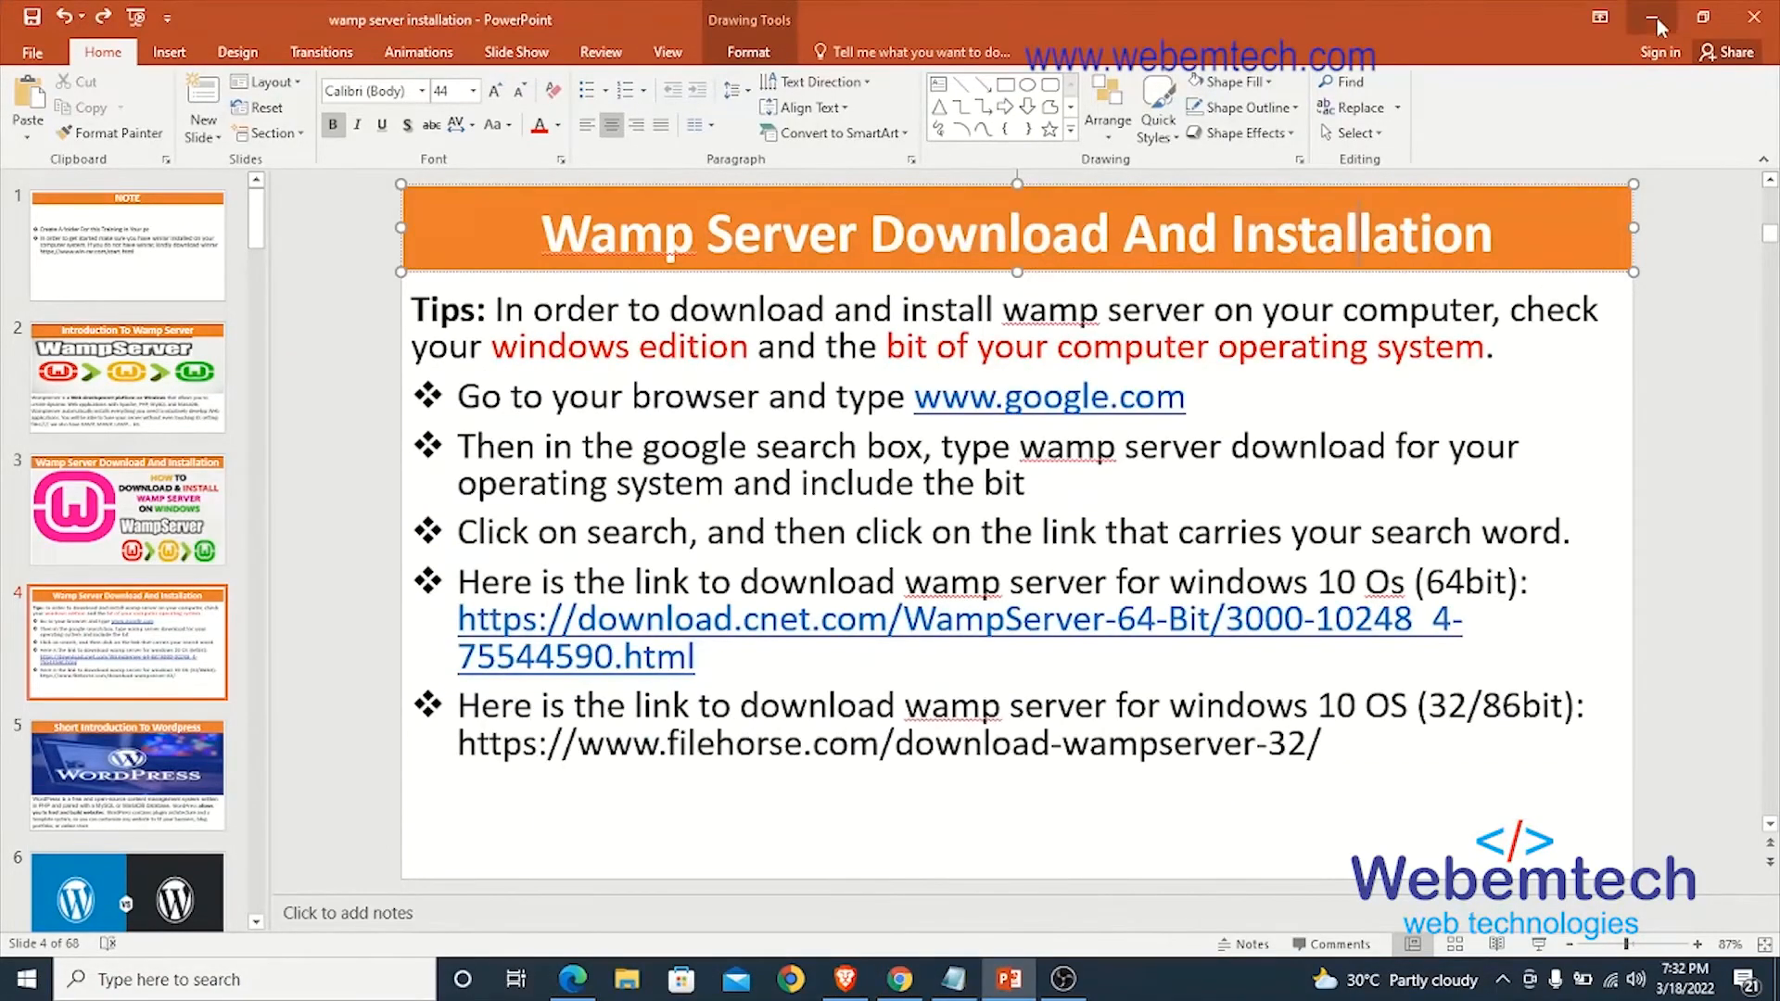
# - Minimize the presentation, open the web project folder on the desktop and run wampserver3.2.0_x64 as administrator
pyautogui.click(1652, 17)
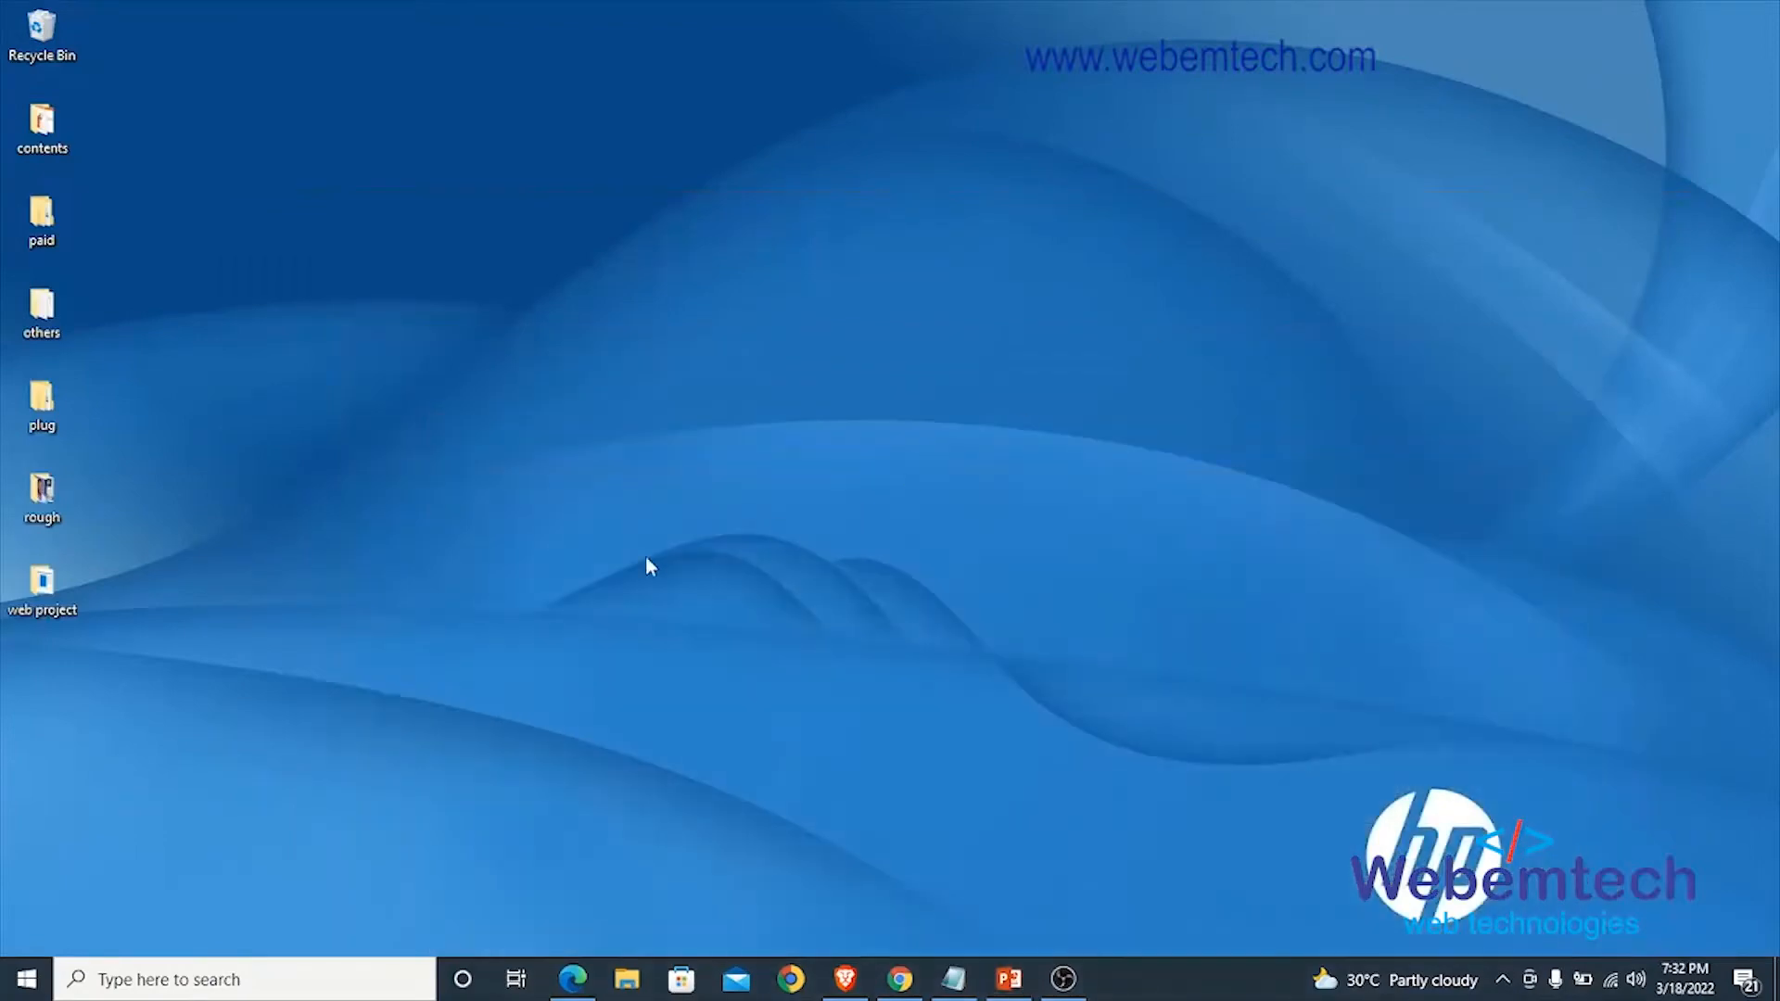
pyautogui.doubleClick(51, 591)
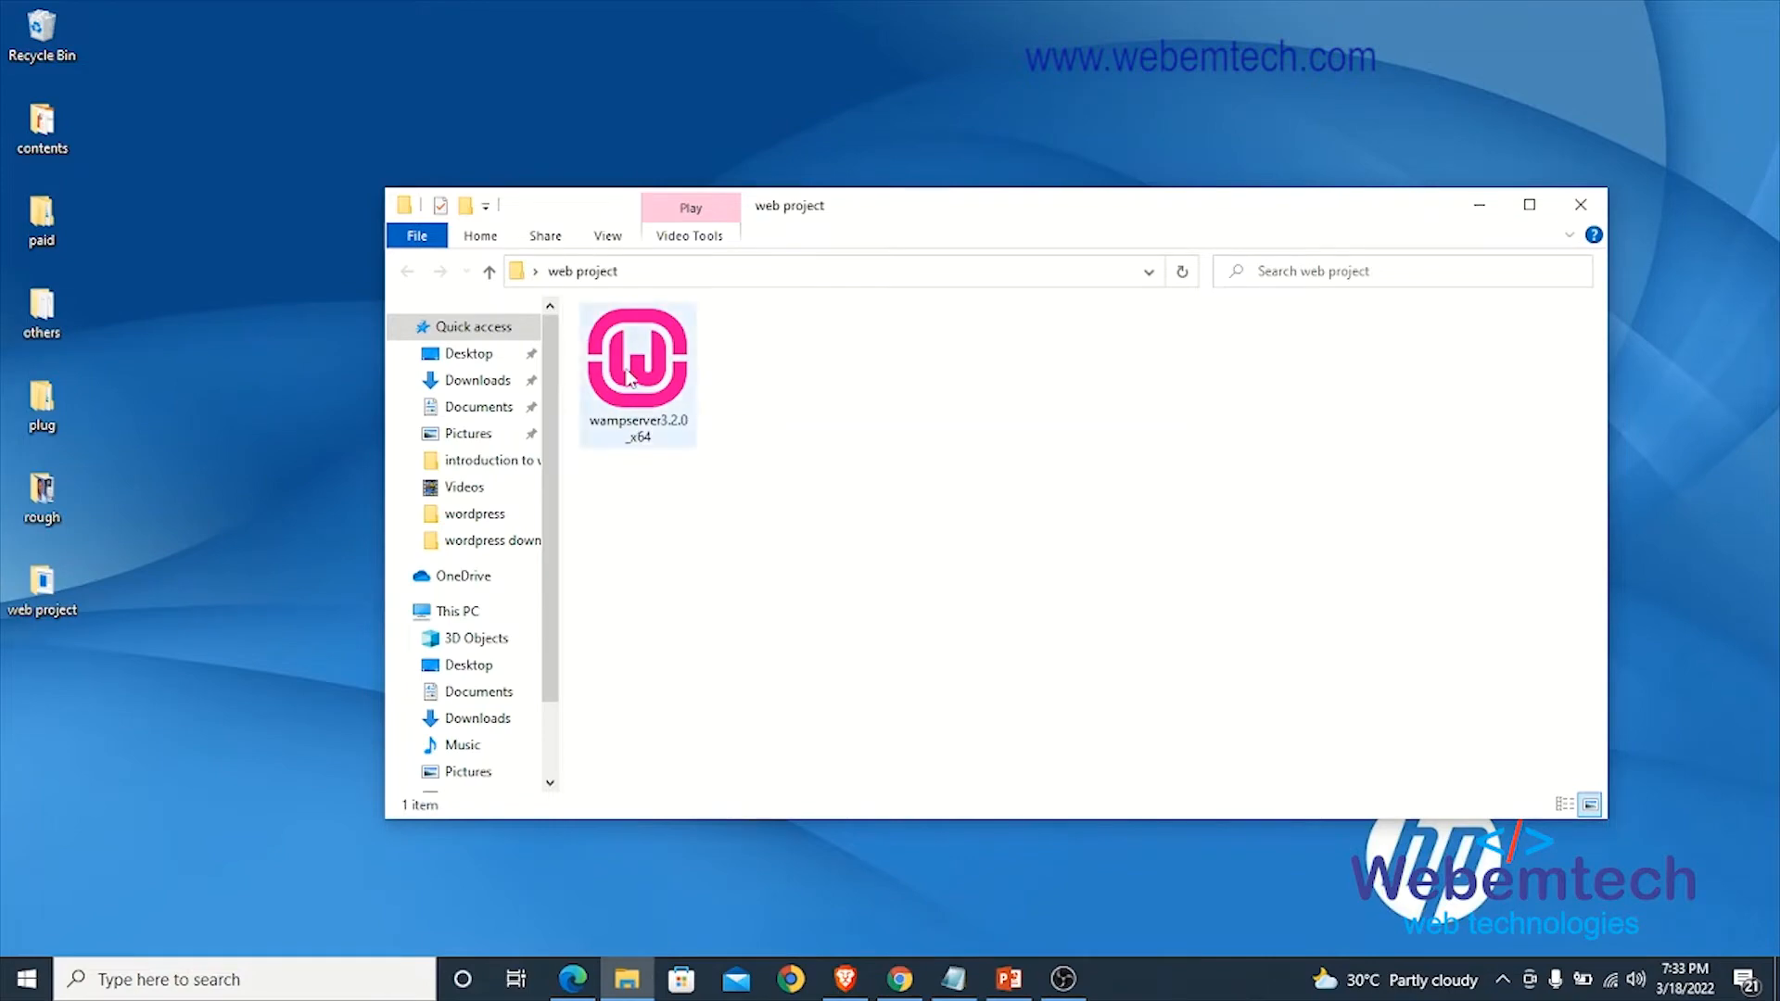
pyautogui.rightClick(629, 376)
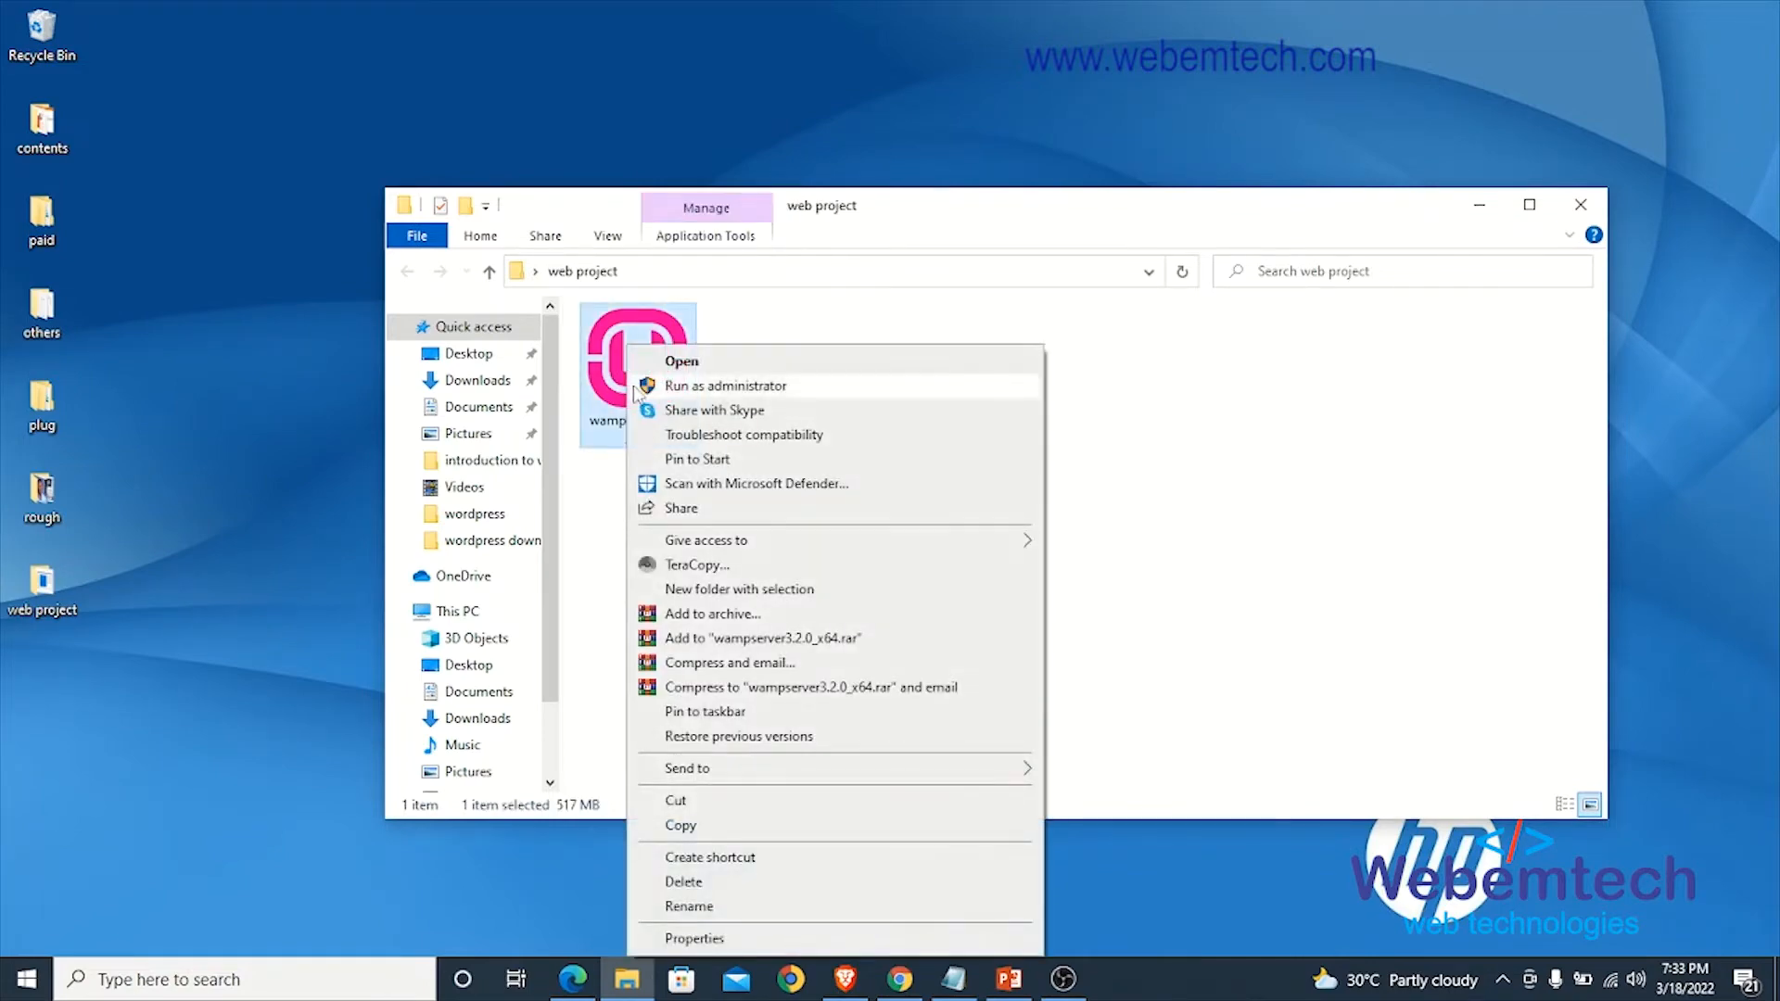
pyautogui.click(709, 388)
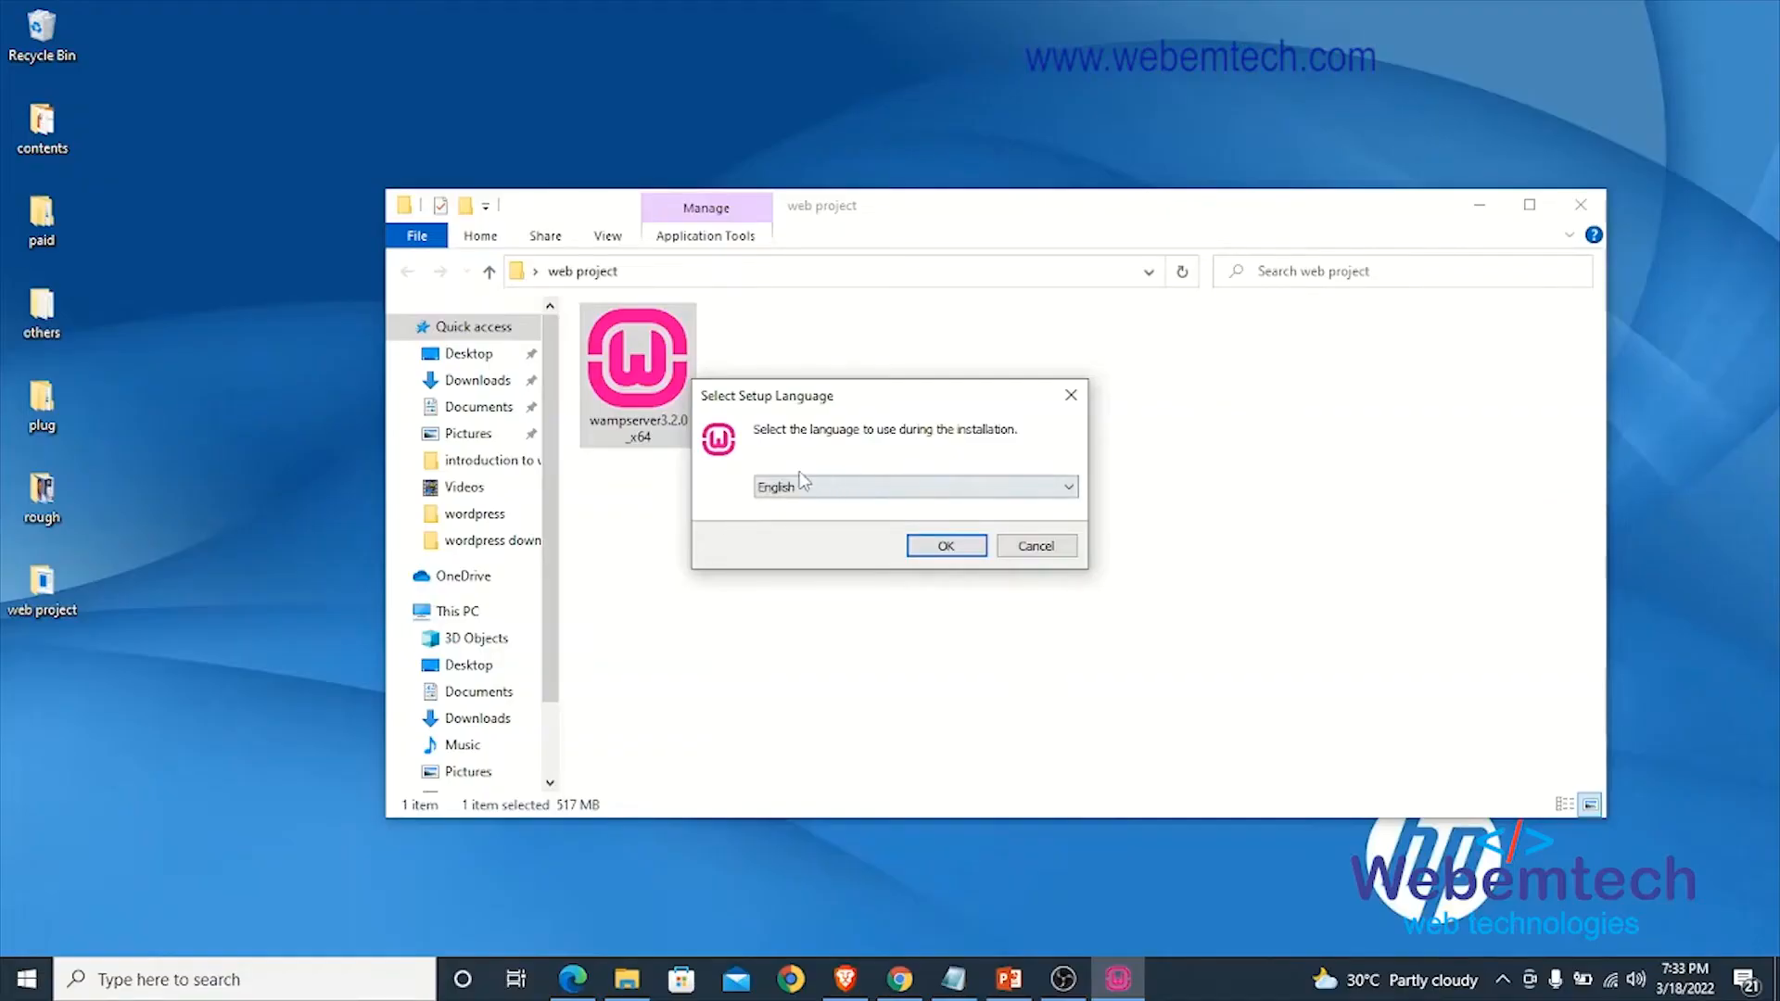
# - Choose English as the setup language, accept the license agreement and keep c:\wamp64 as the destination folder
pyautogui.click(938, 549)
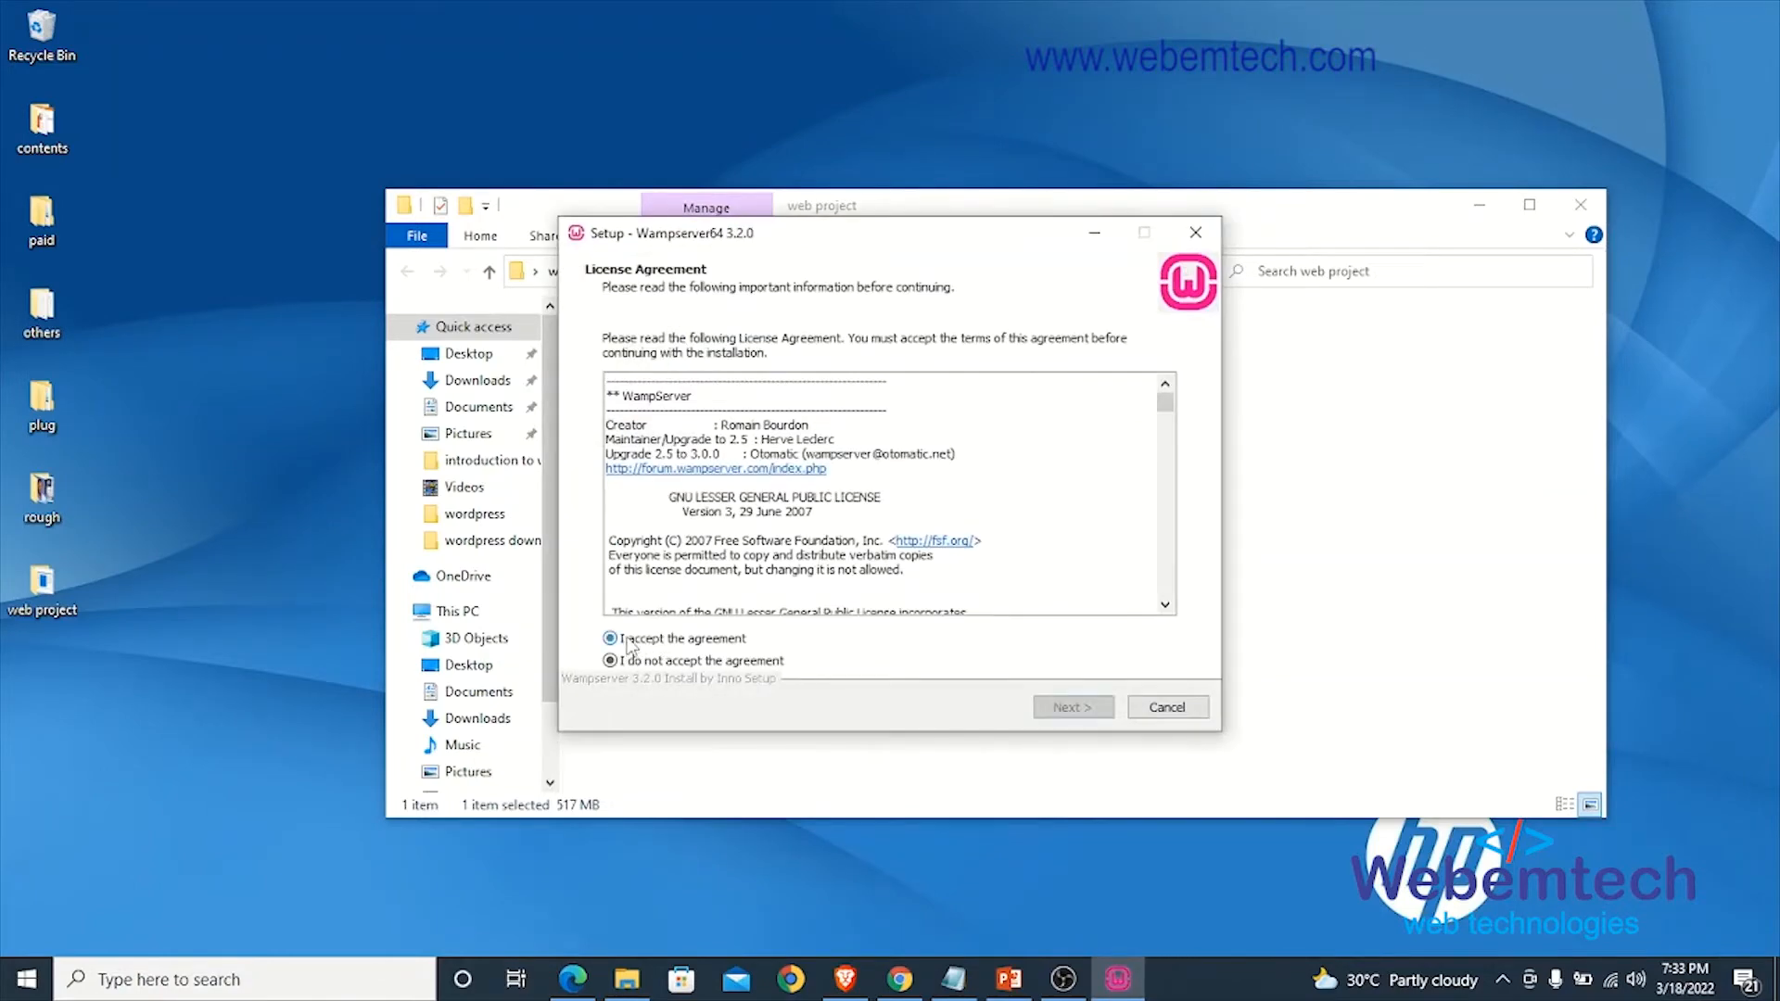
pyautogui.click(628, 641)
pyautogui.click(1067, 709)
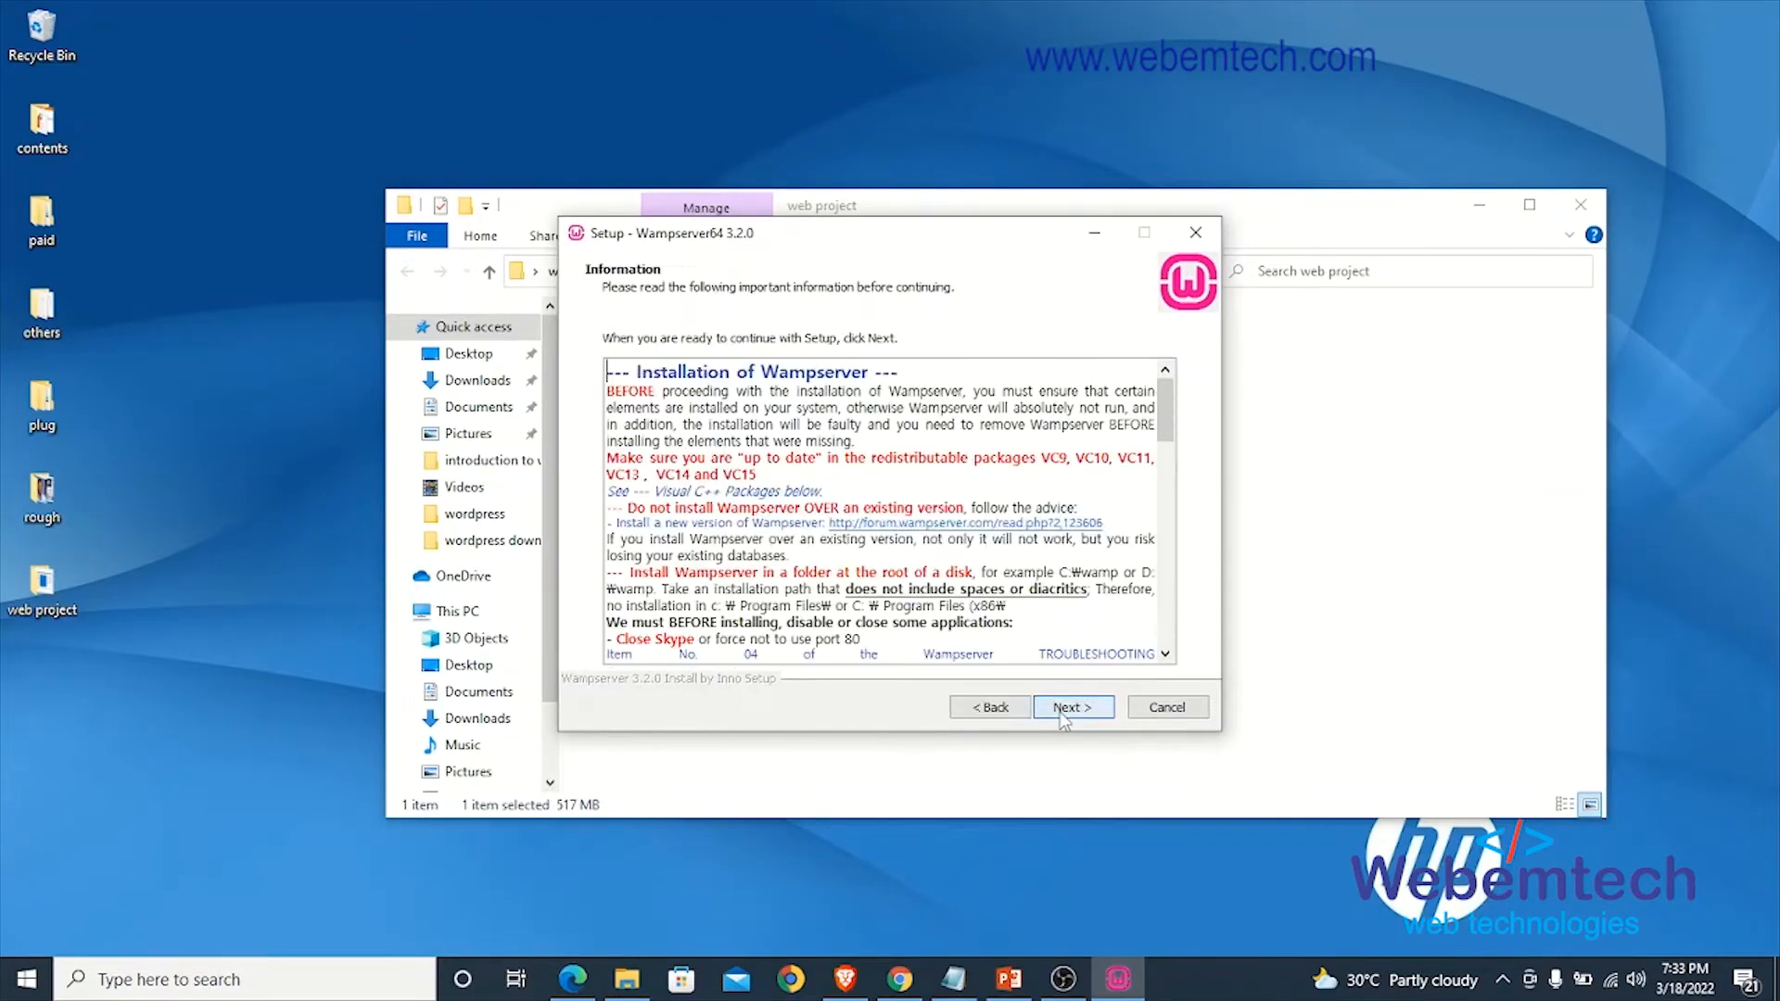
pyautogui.click(1069, 710)
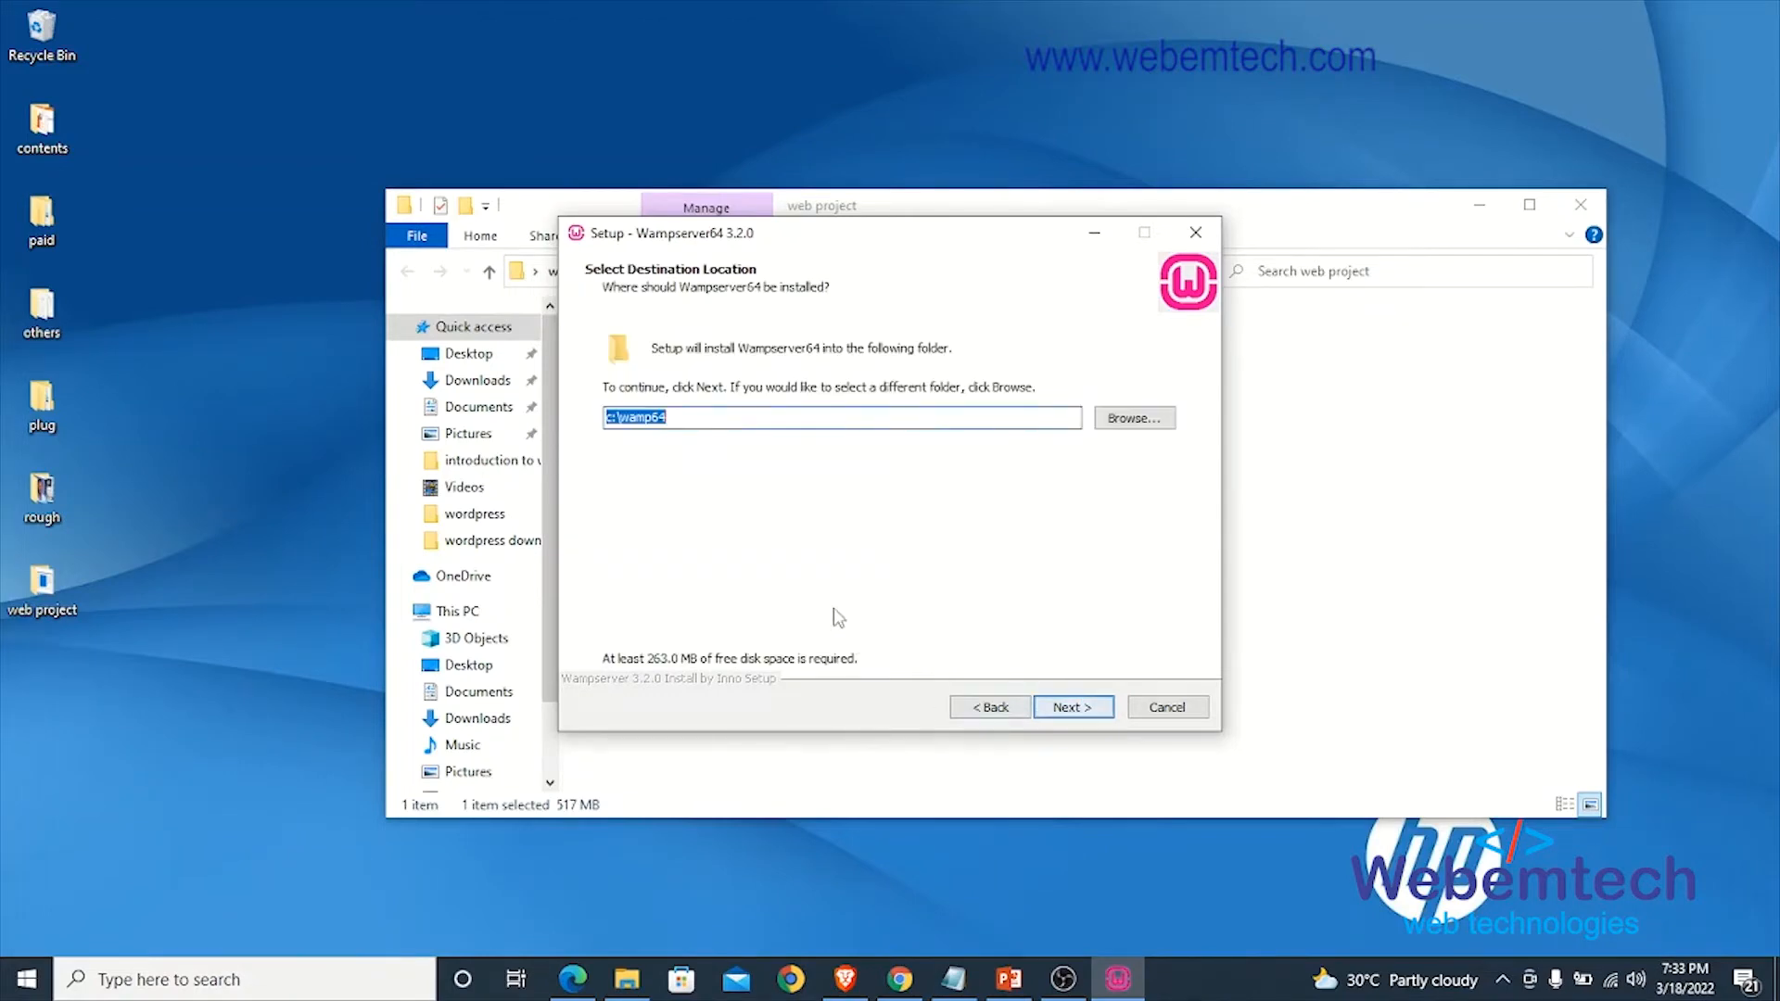
pyautogui.click(1090, 710)
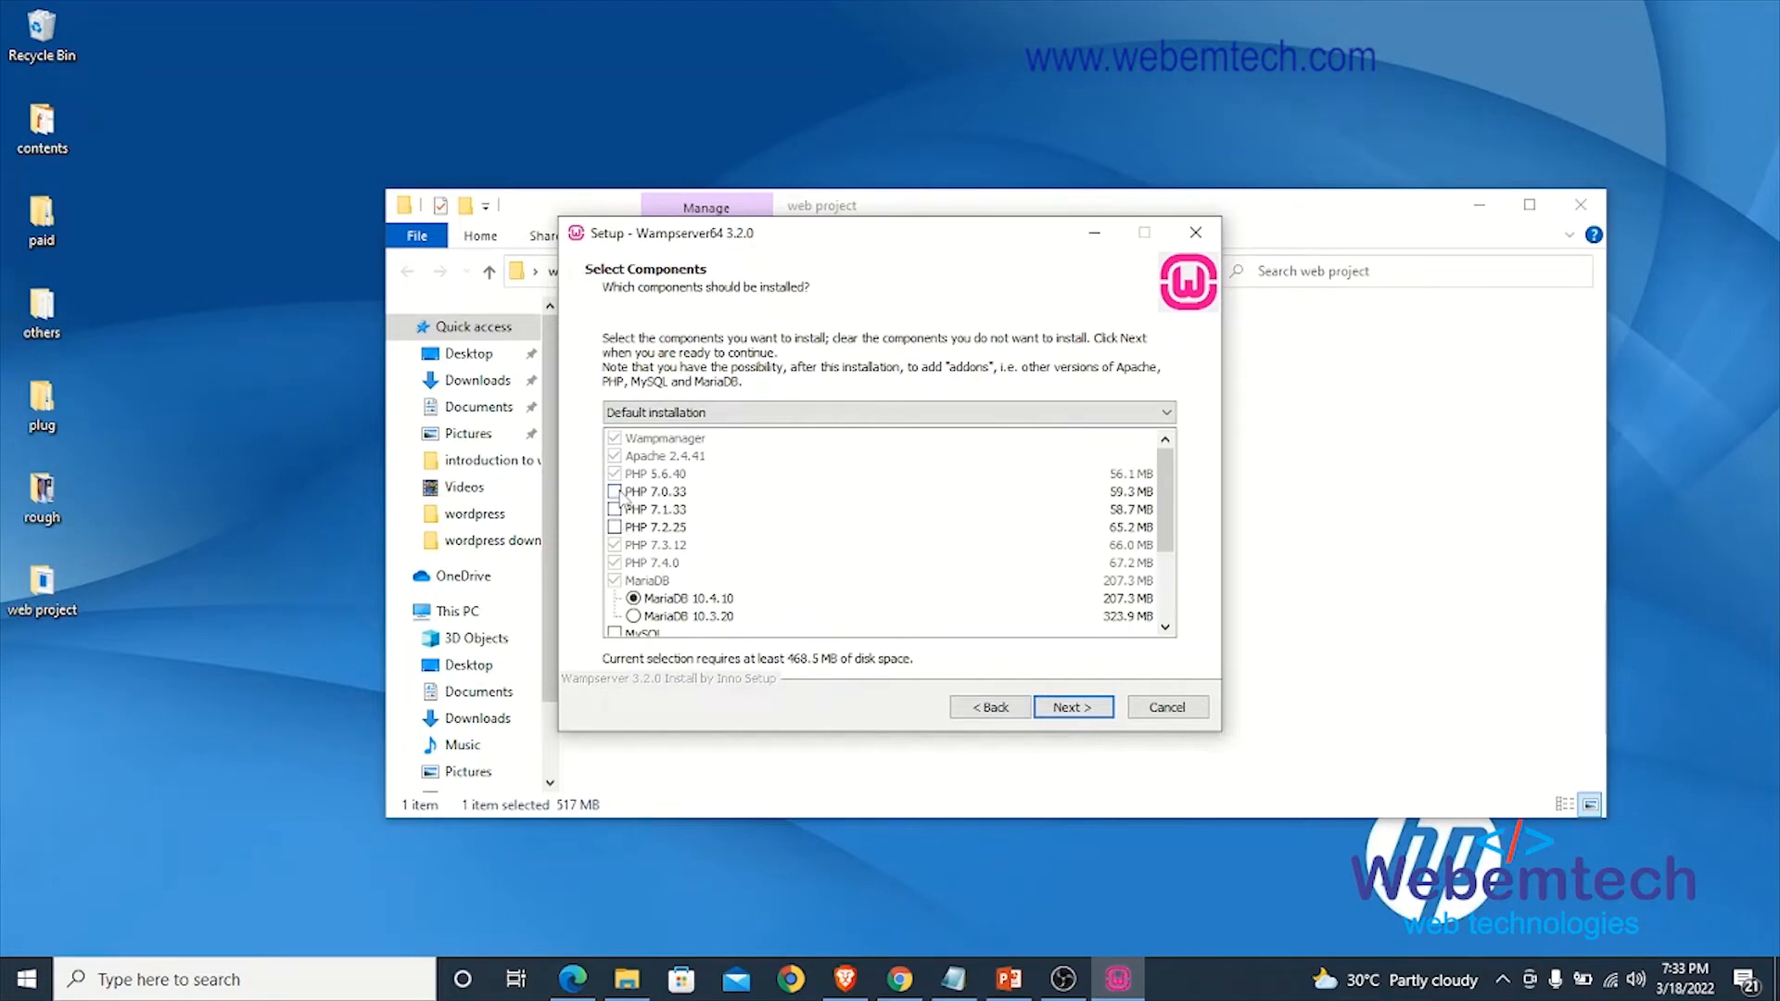
# - Add PHP 7.0.33, PHP 7.1.33 and PHP 7.2.25 to the components and start the installation with the Wampserver64 Start Menu folder
pyautogui.click(615, 491)
pyautogui.click(615, 509)
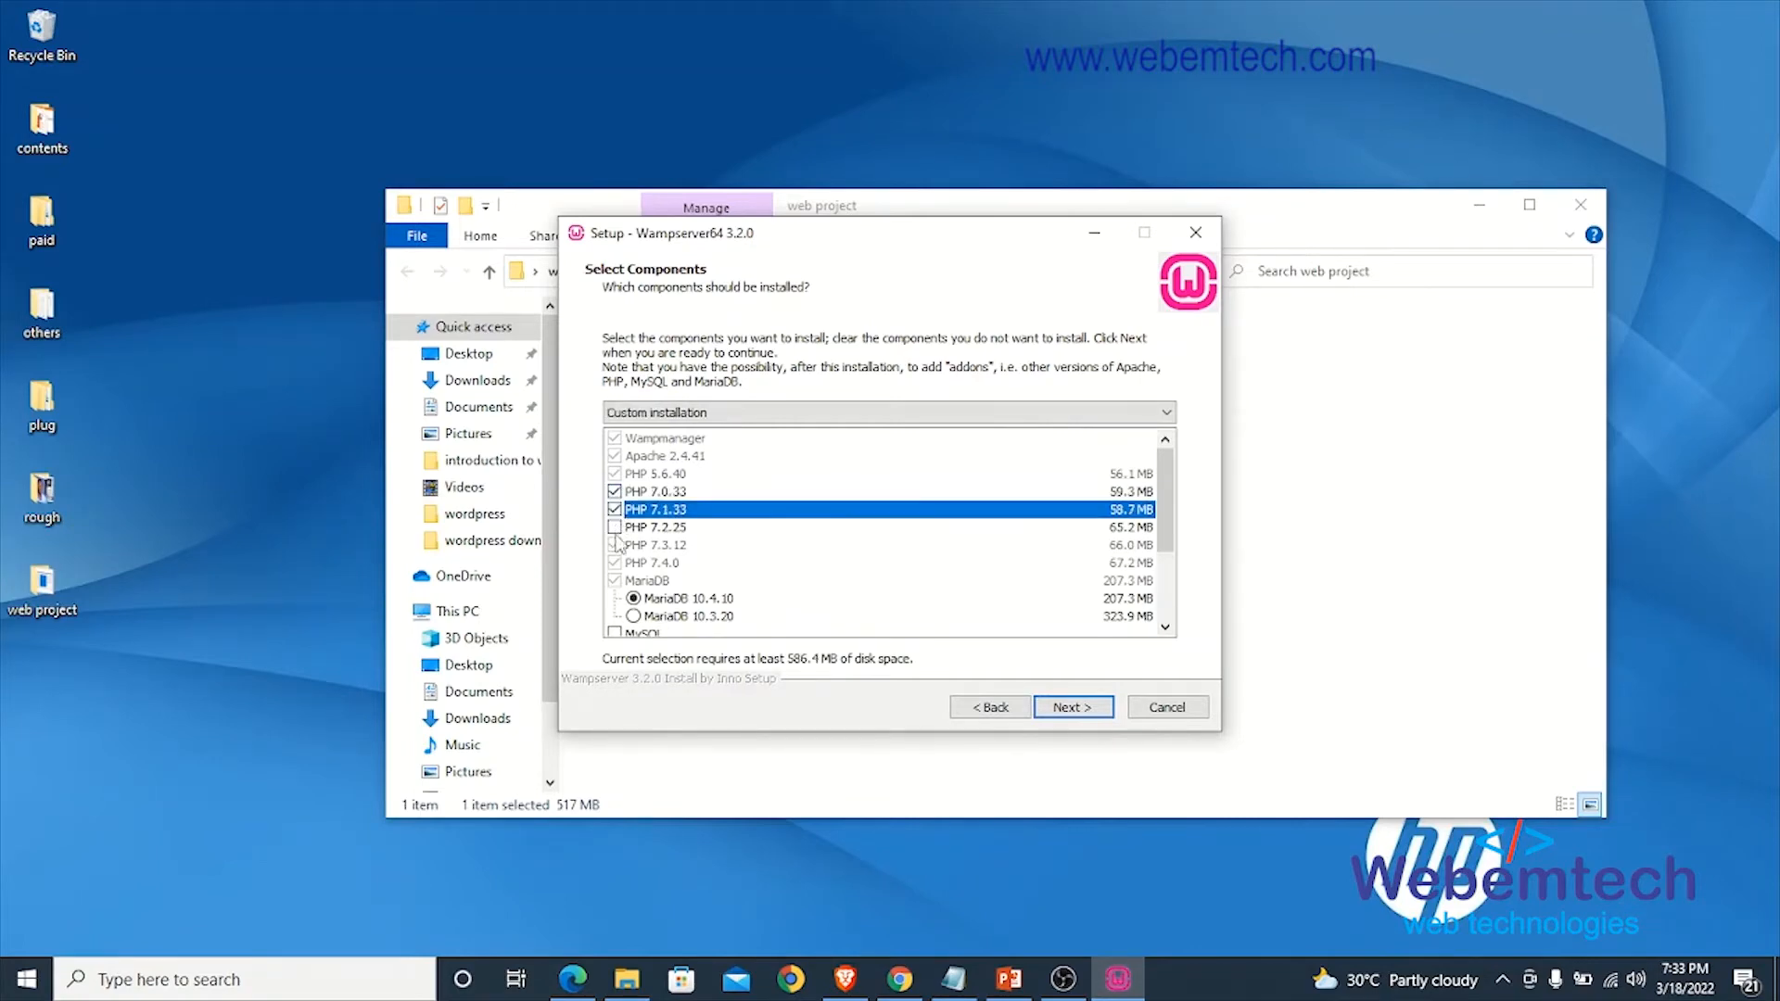
pyautogui.click(615, 527)
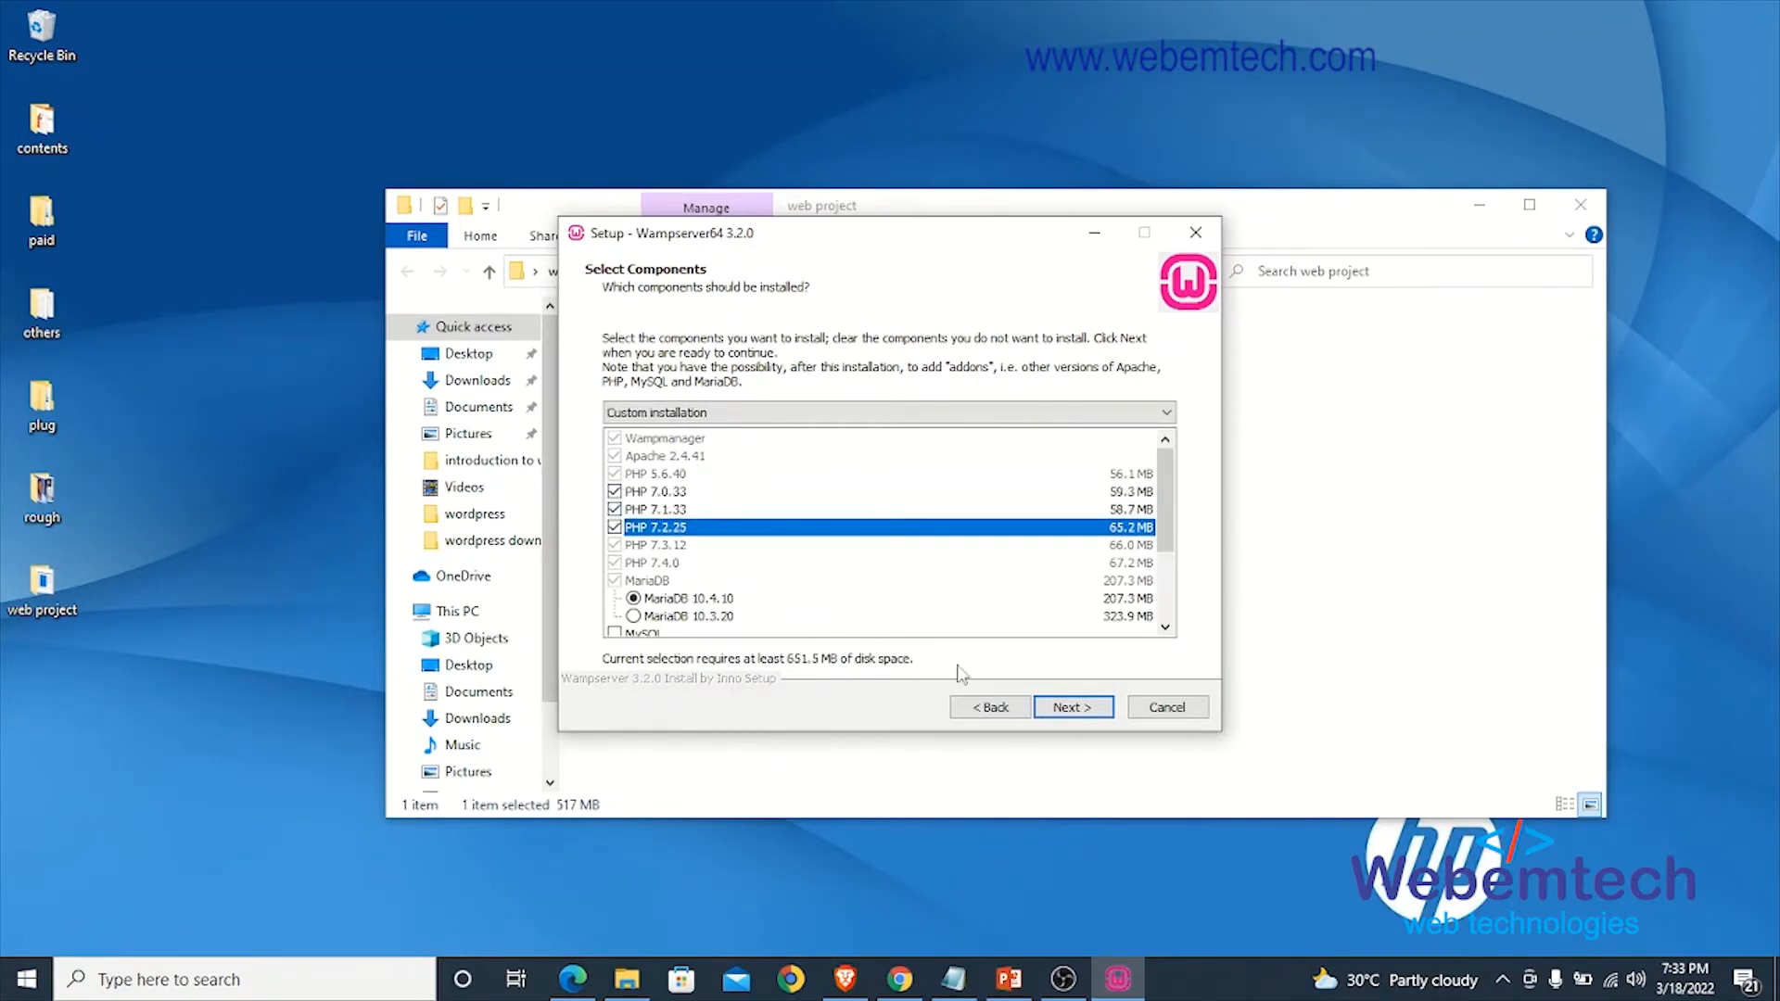
pyautogui.click(1072, 710)
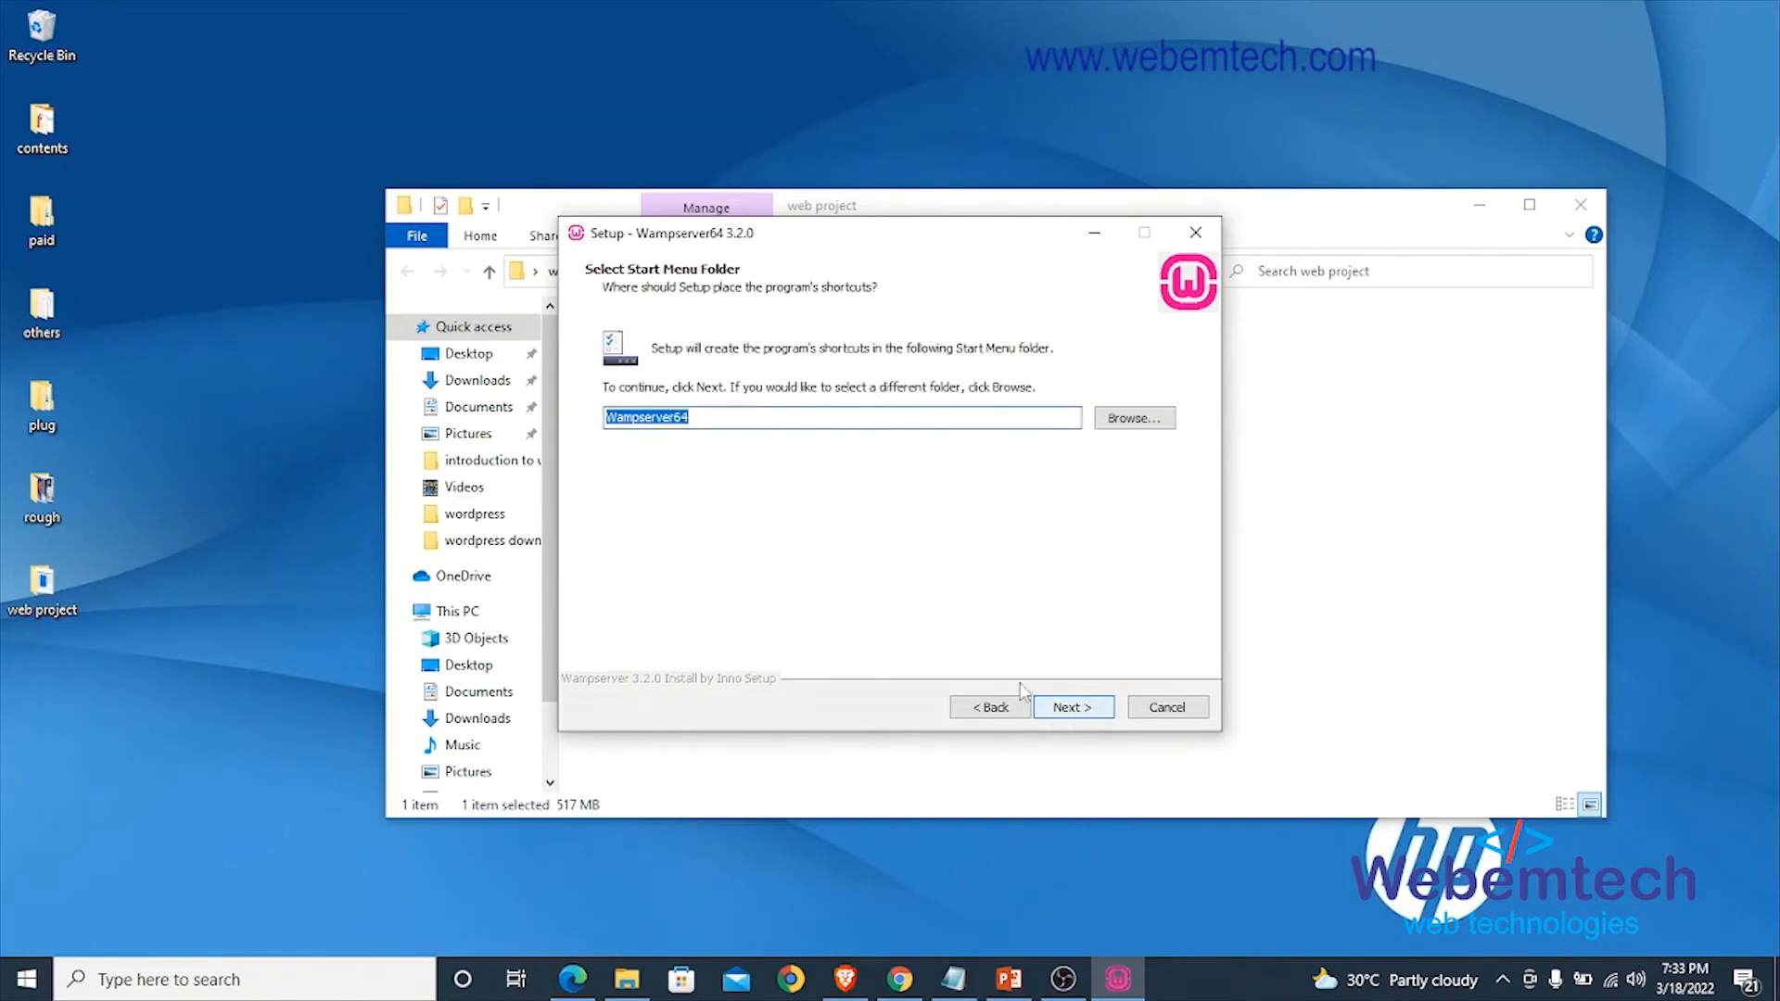
pyautogui.click(1077, 710)
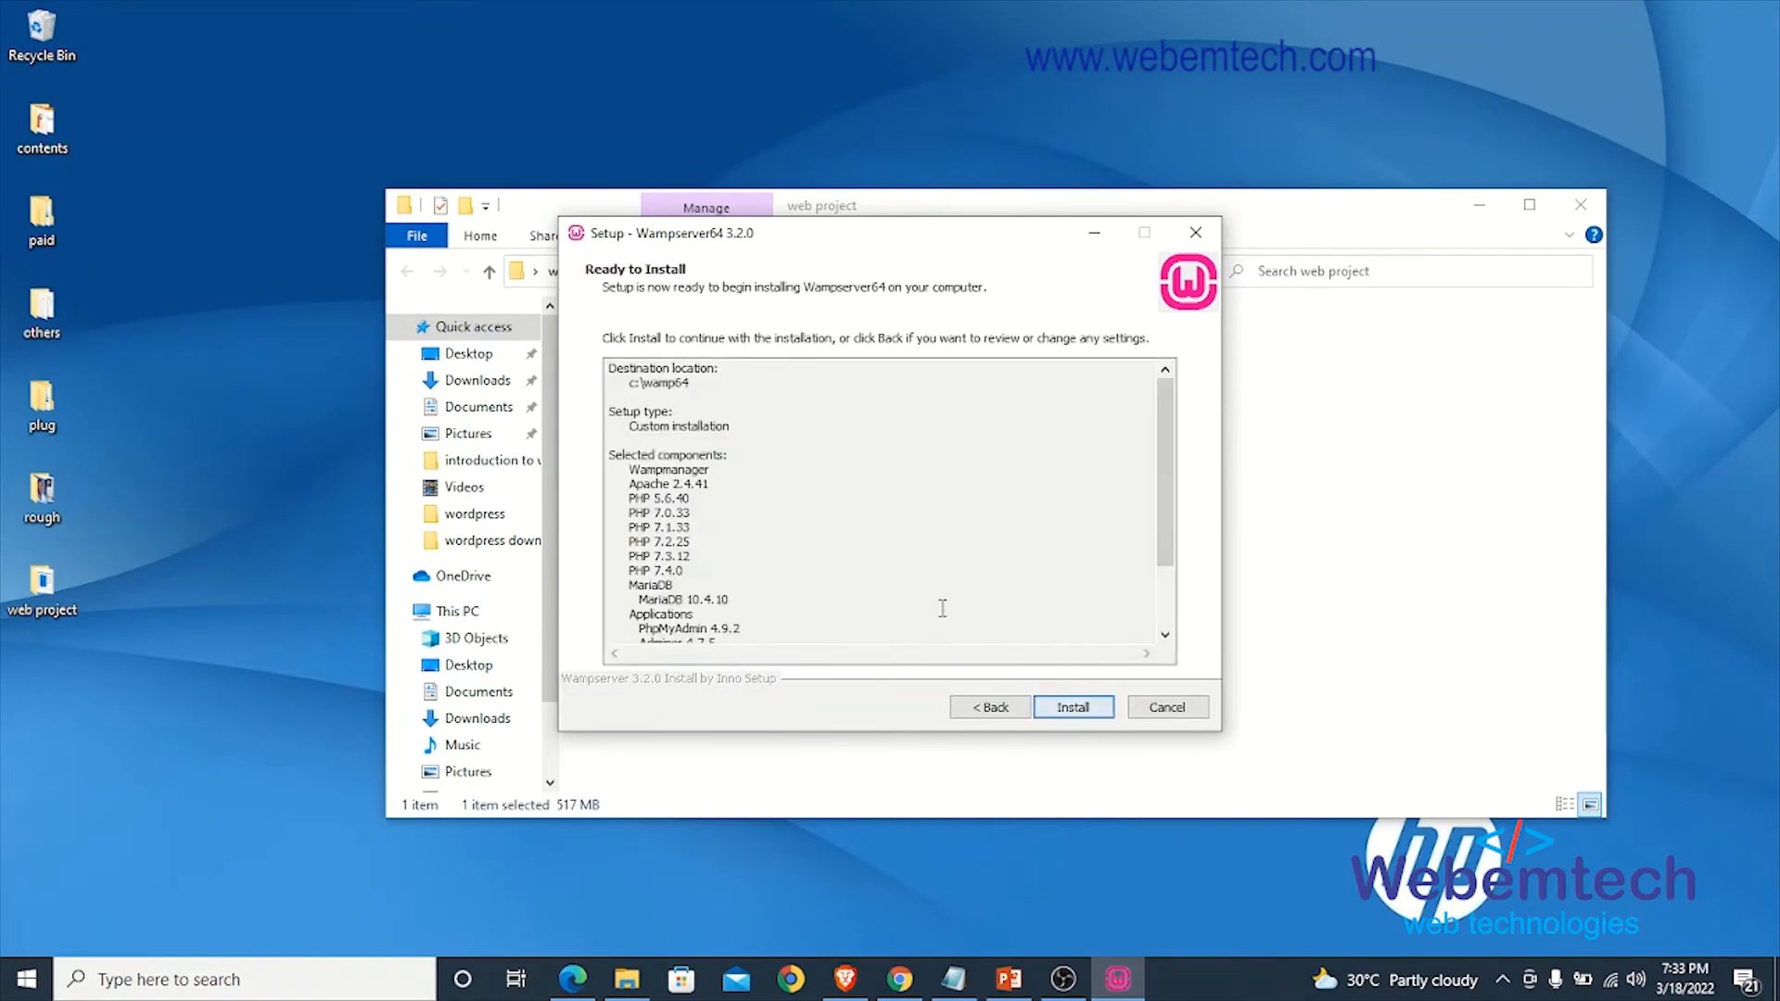
pyautogui.click(1074, 710)
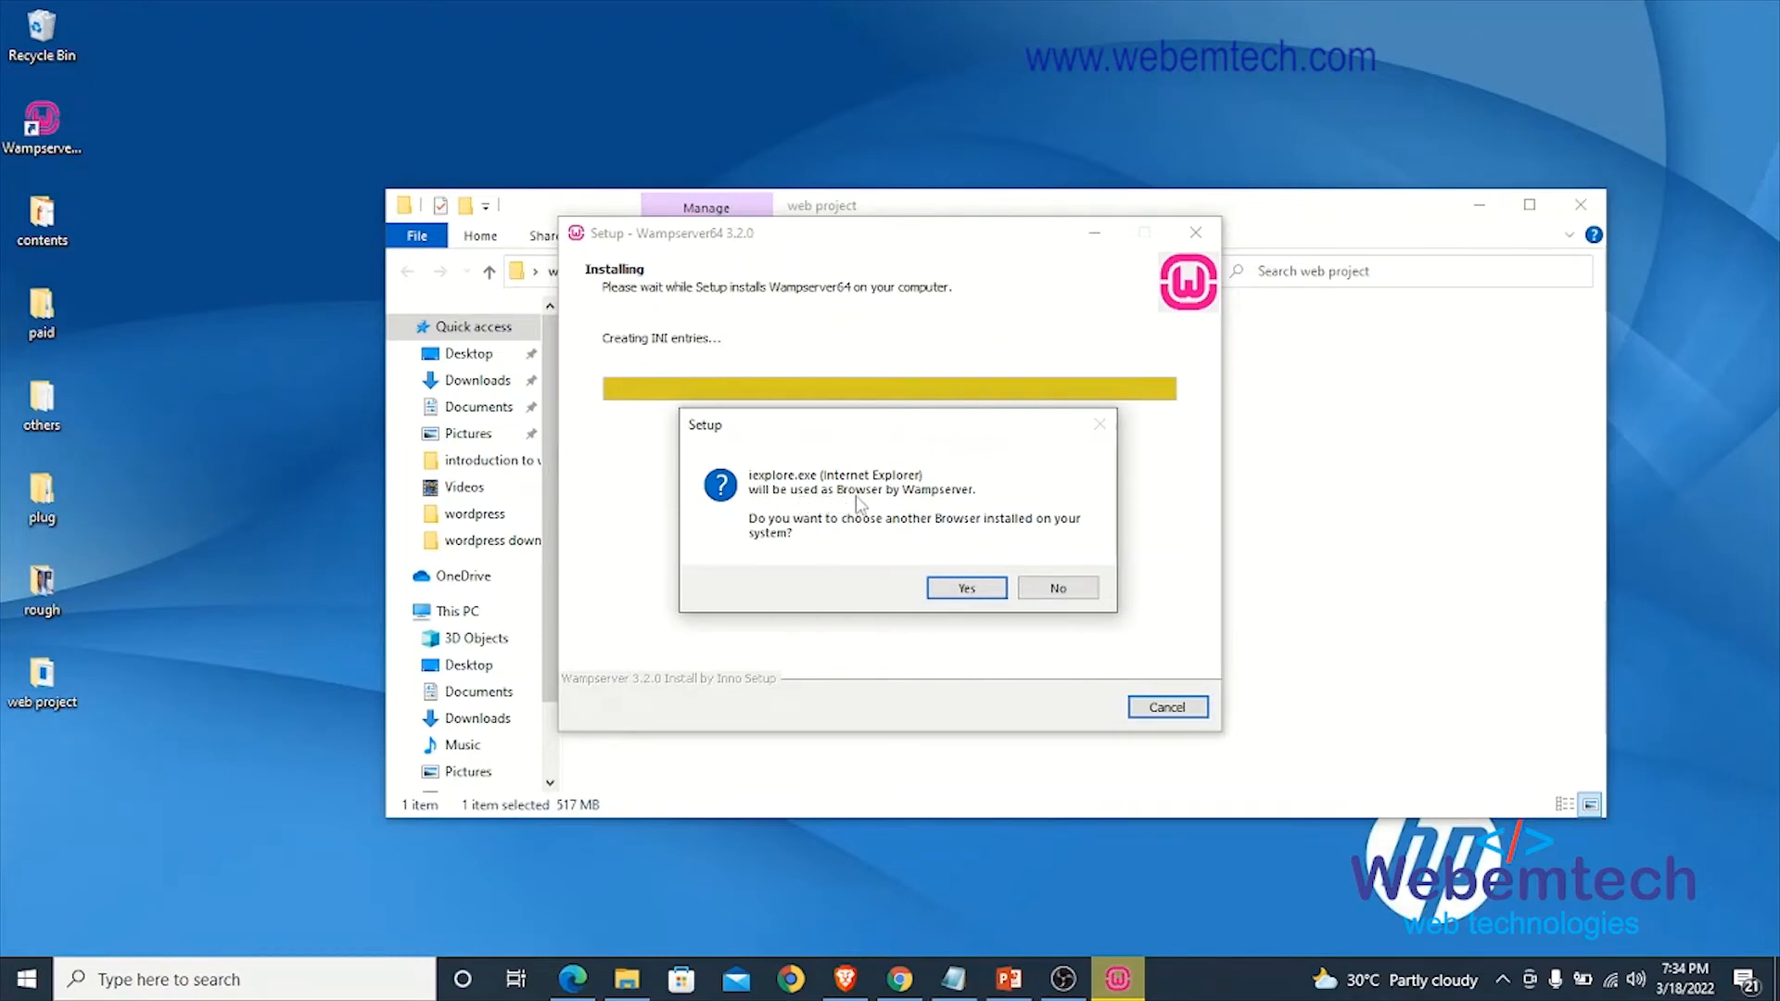
# - Choose iexplore as WampServer's browser and notepad as its text editor, and finish the setup wizard
pyautogui.click(966, 594)
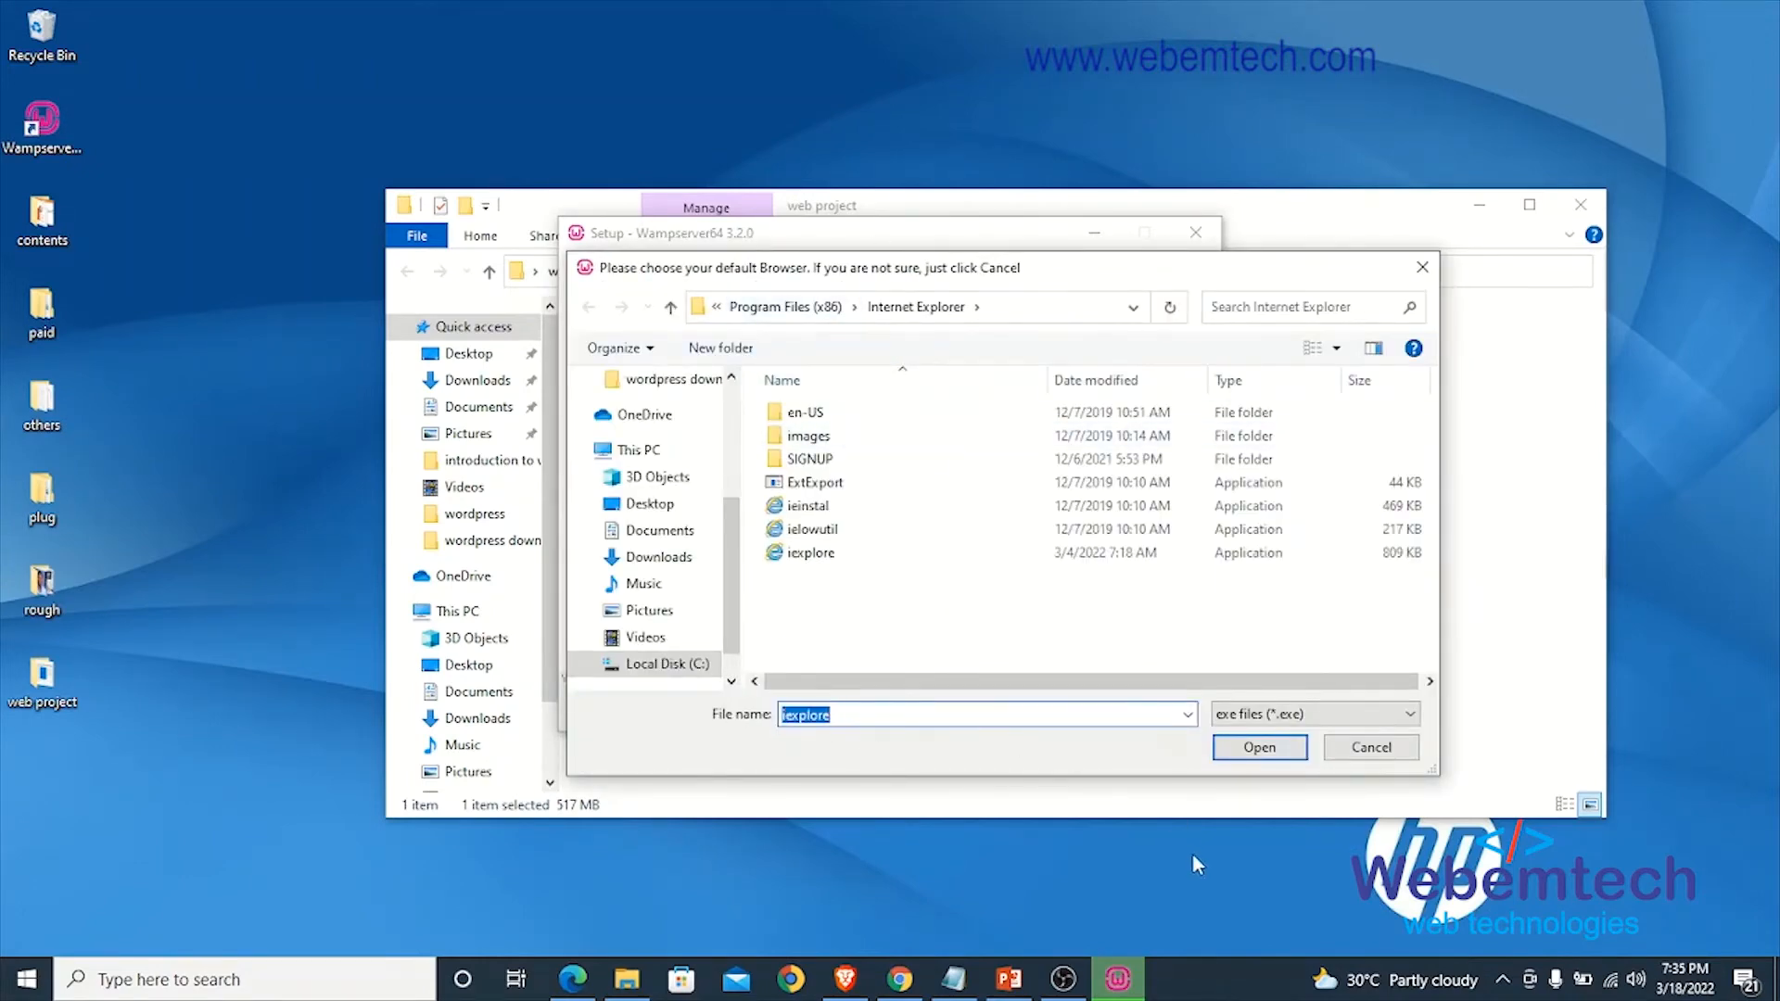
pyautogui.click(1263, 749)
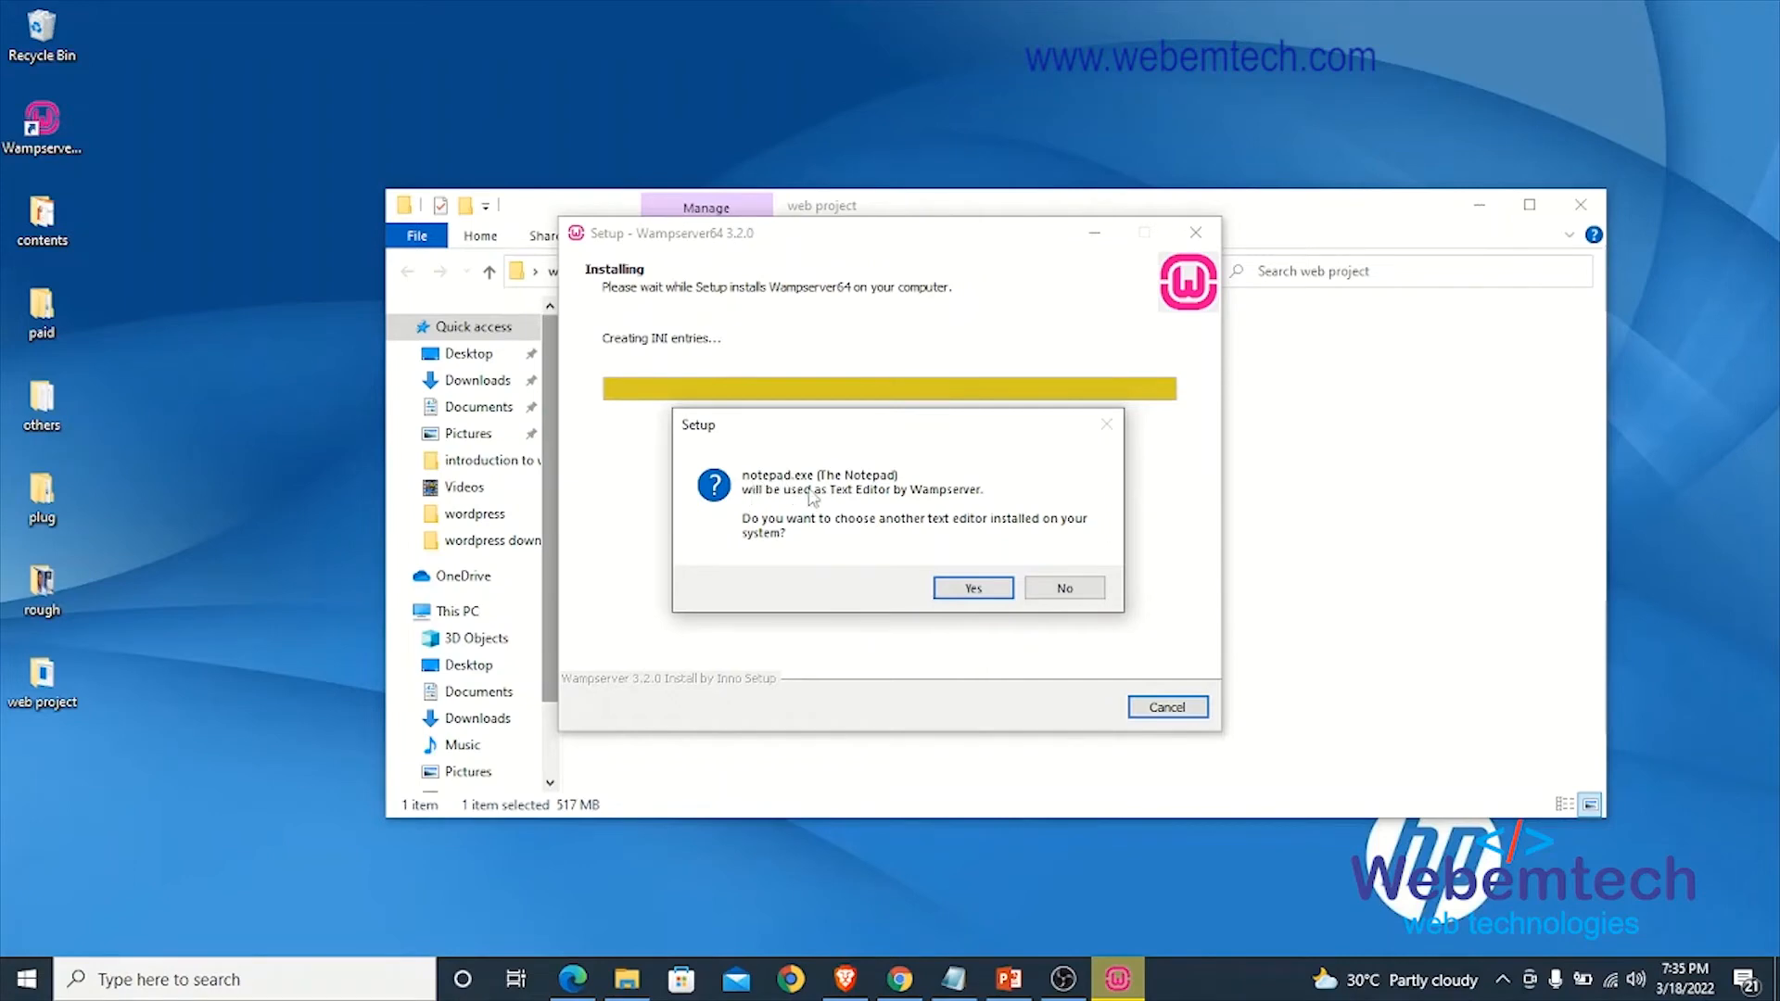
pyautogui.click(972, 590)
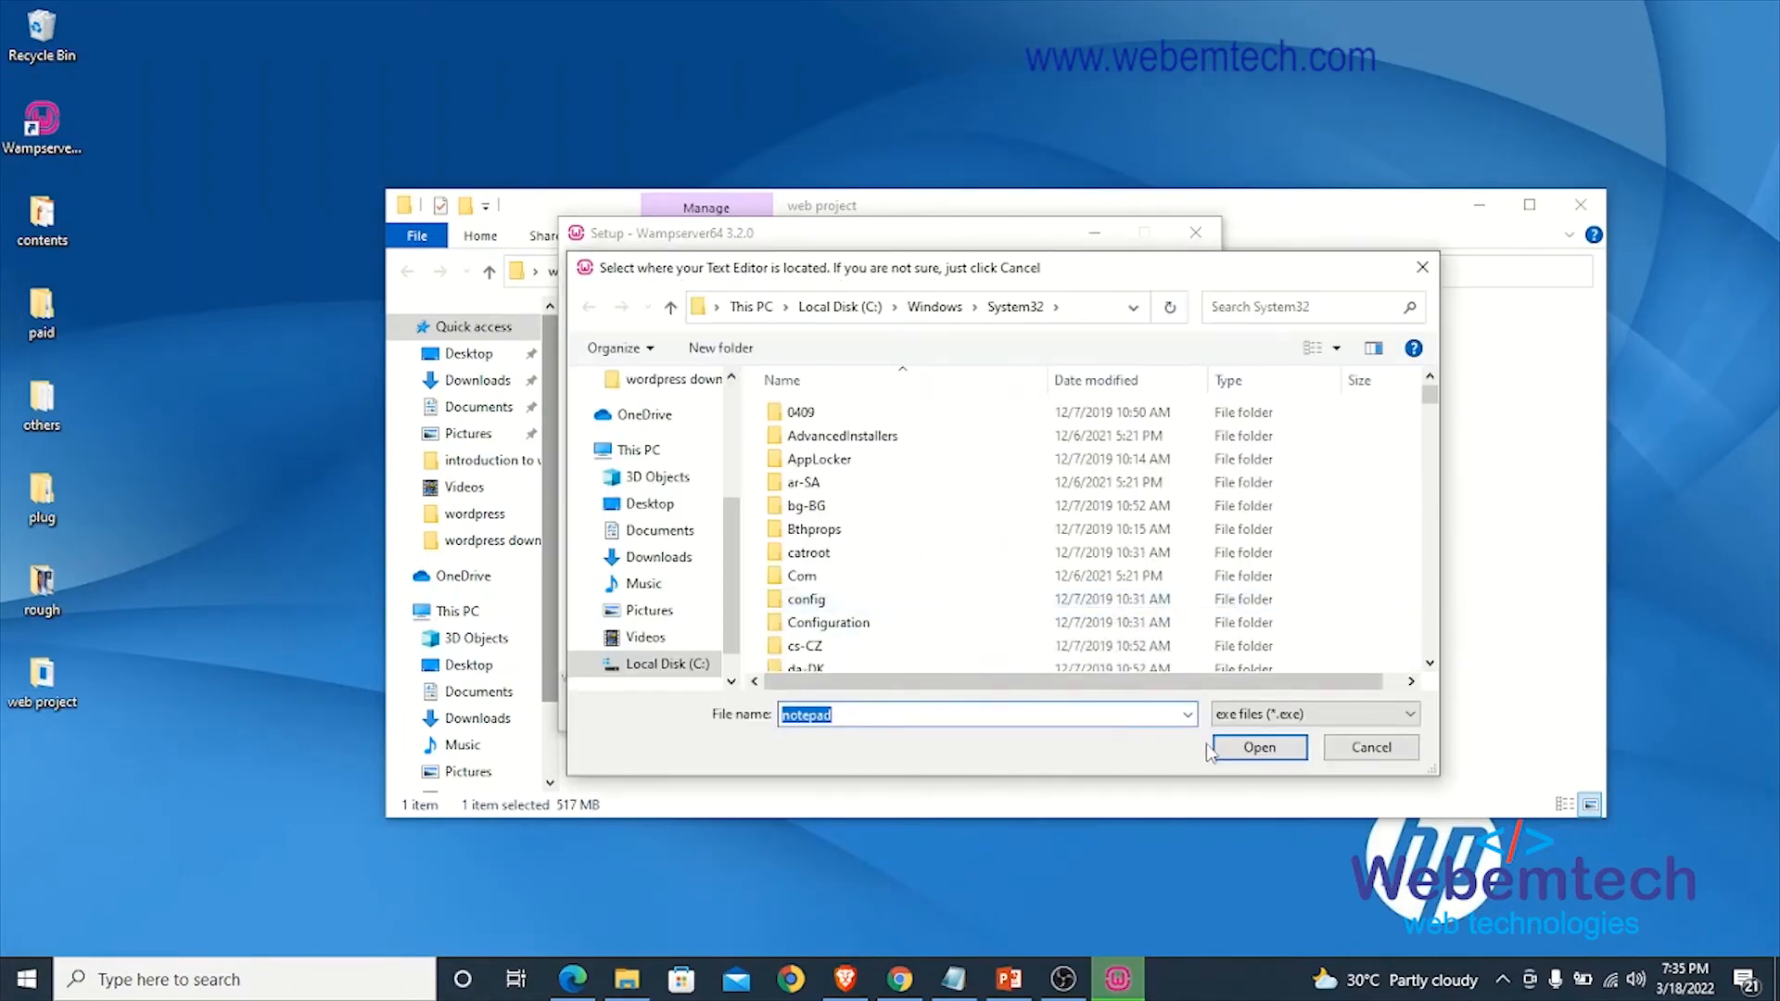
pyautogui.click(1254, 747)
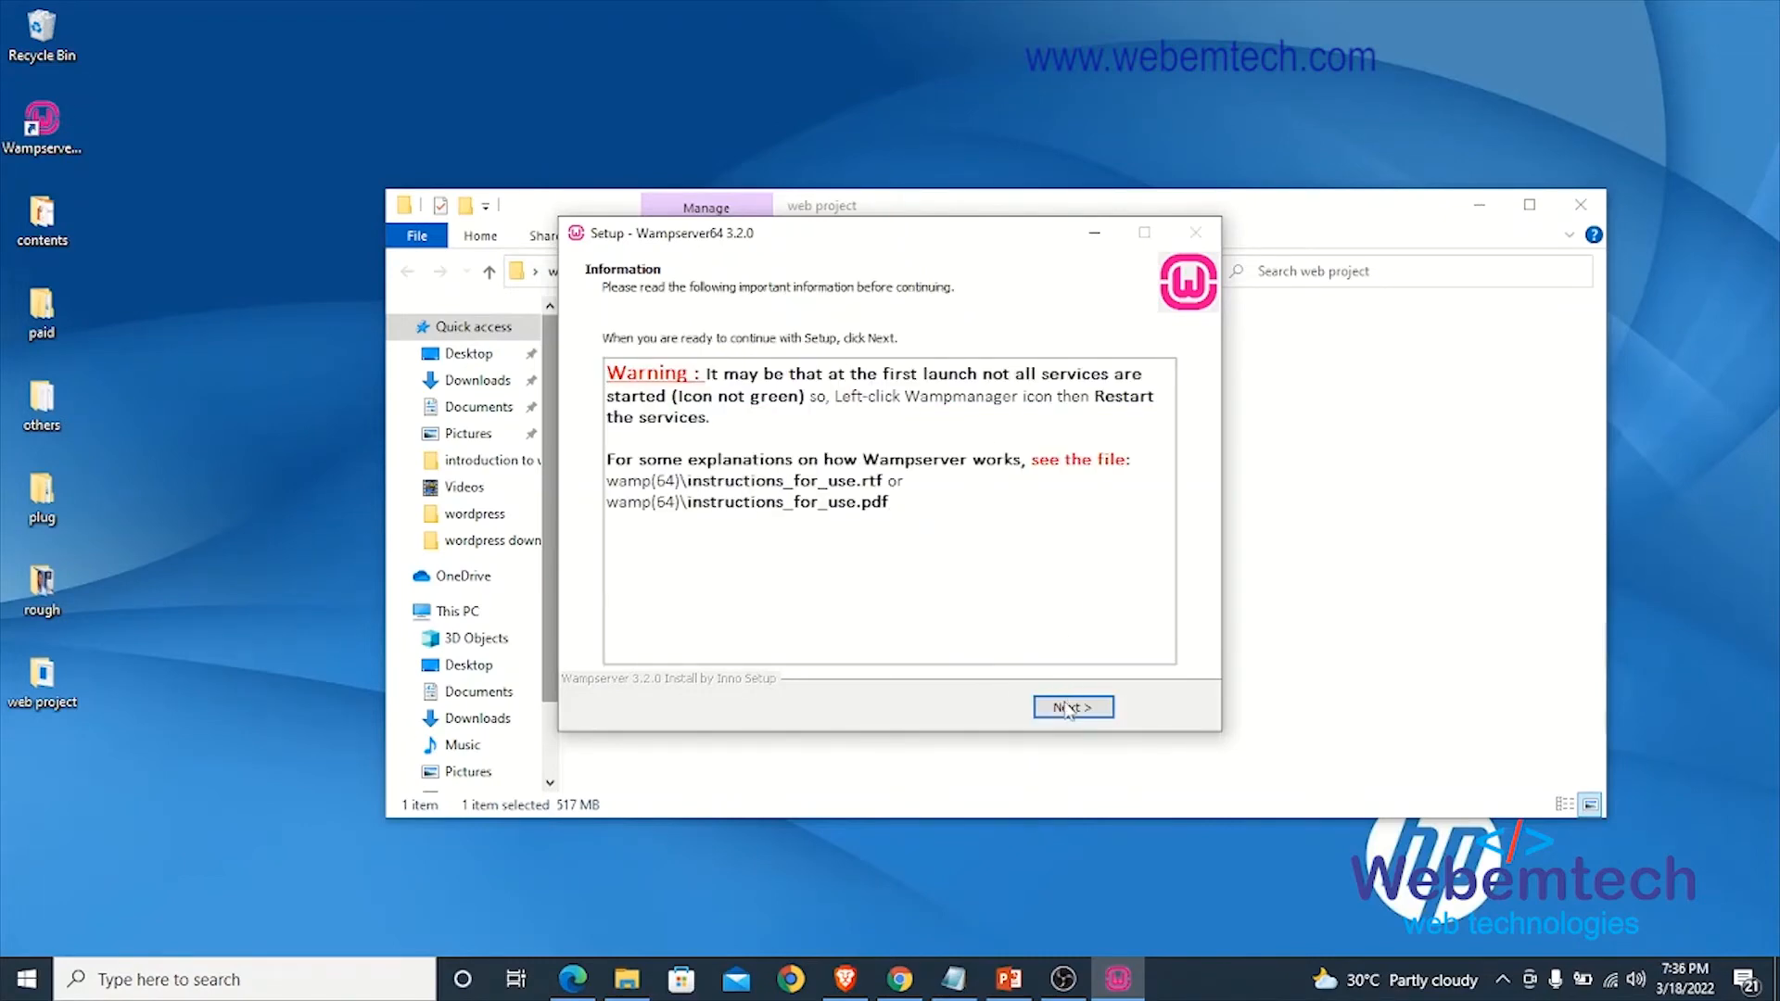
pyautogui.click(1068, 708)
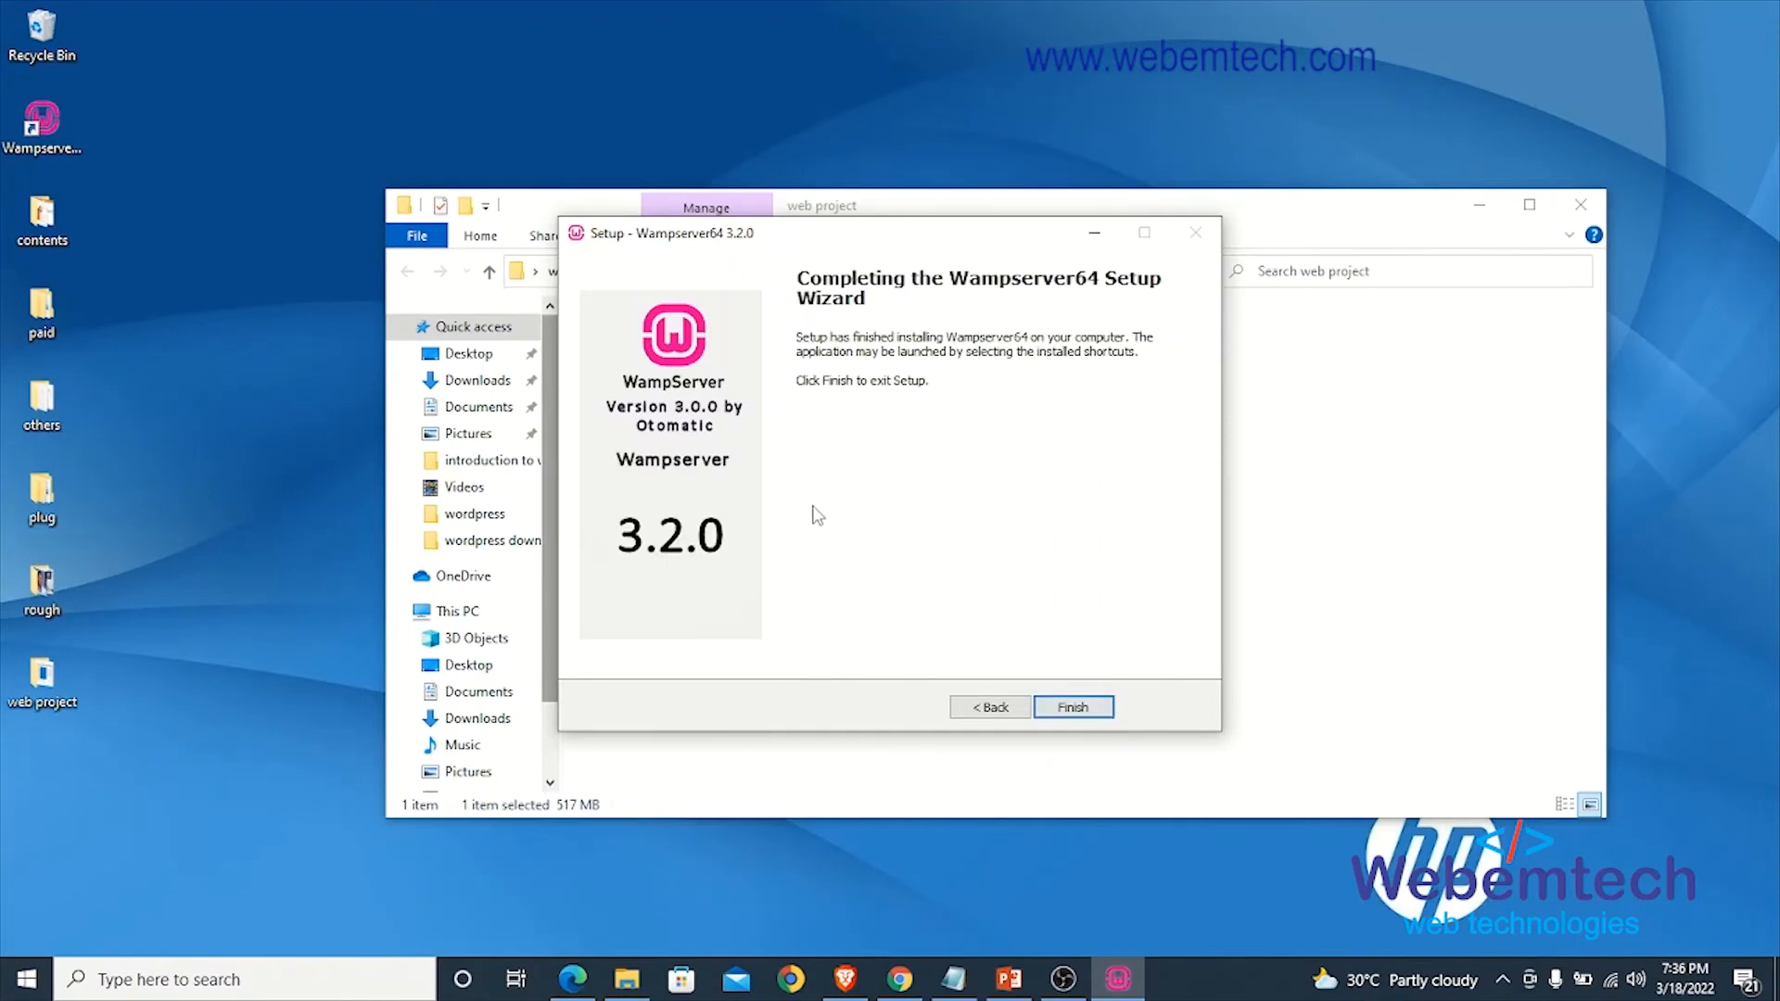
pyautogui.click(1098, 706)
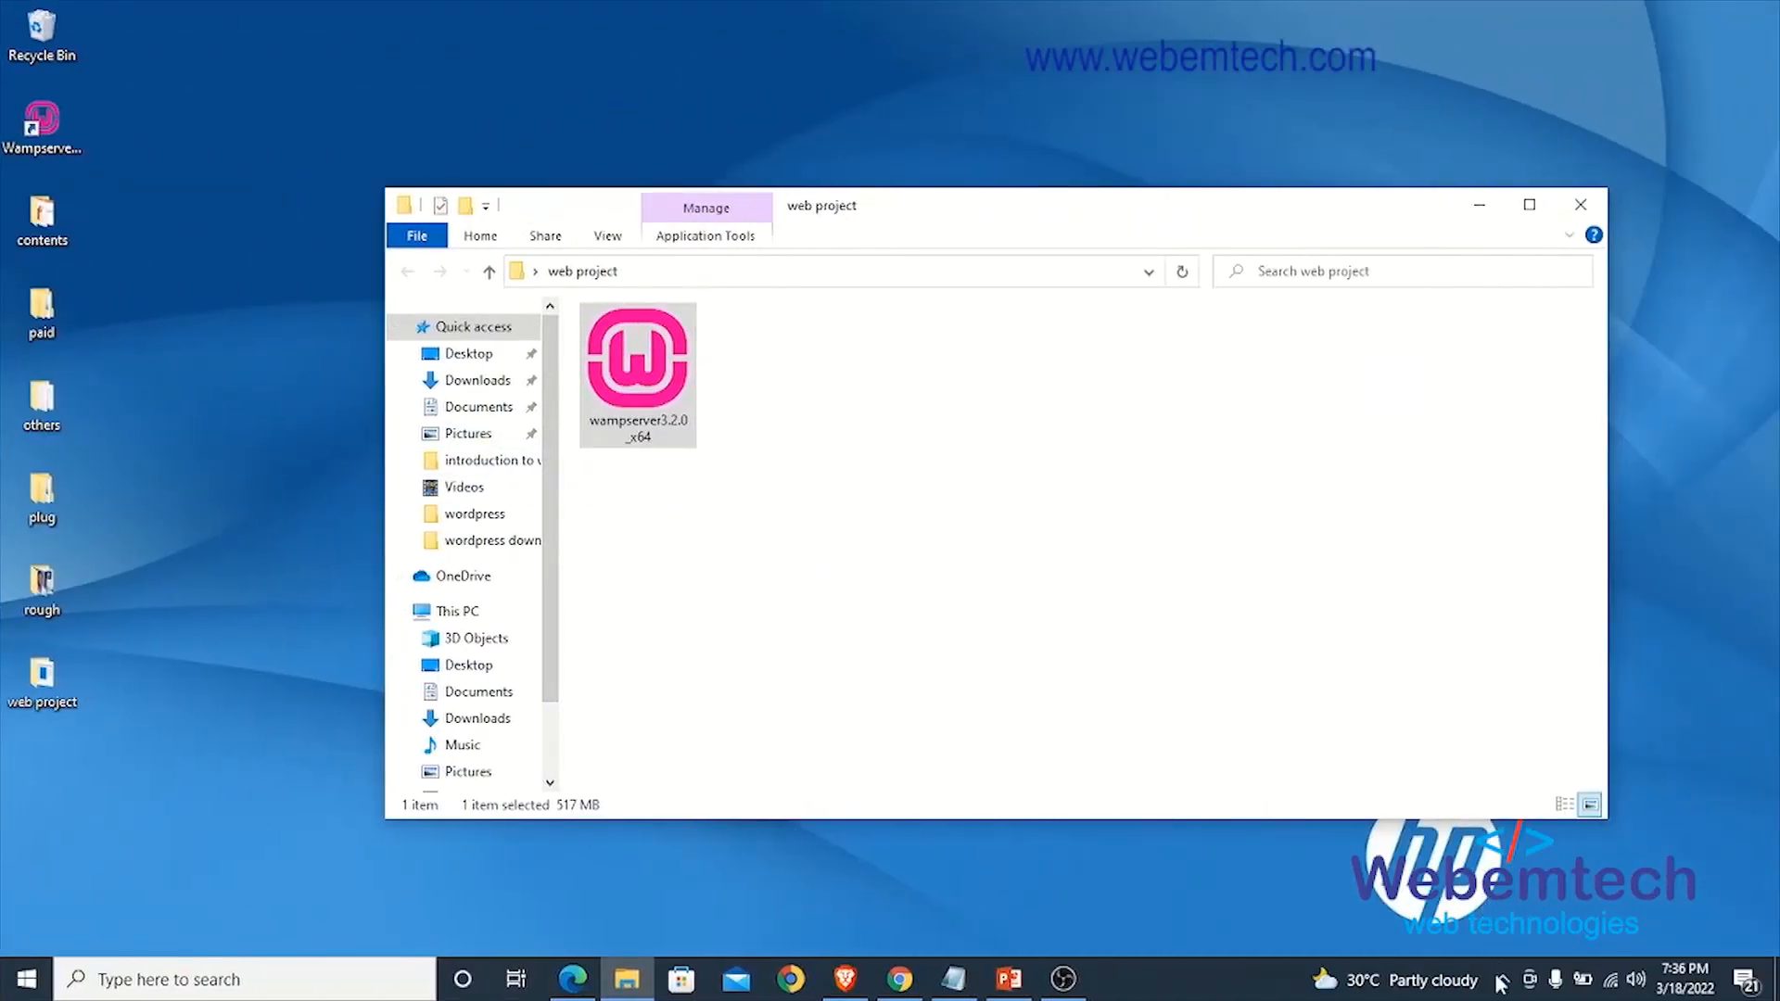
# - Minimize the web project folder window, refresh the desktop and launch WampServer from its desktop shortcut
pyautogui.click(1502, 981)
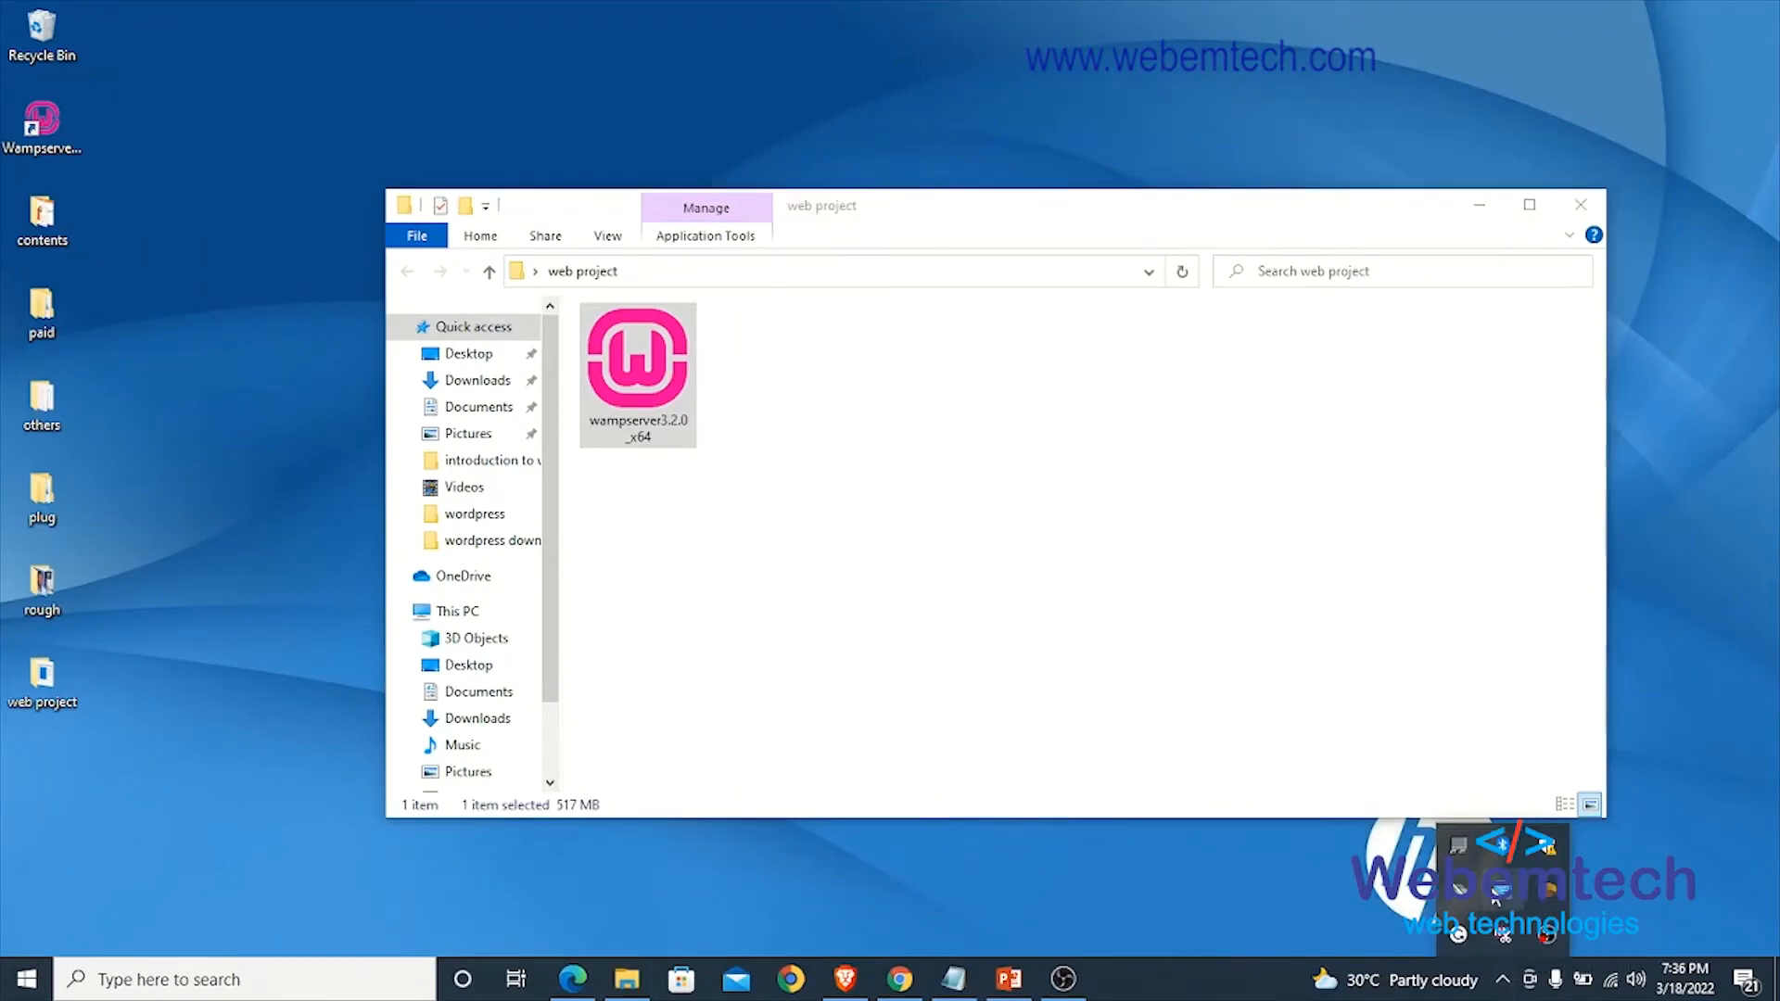
pyautogui.click(1478, 206)
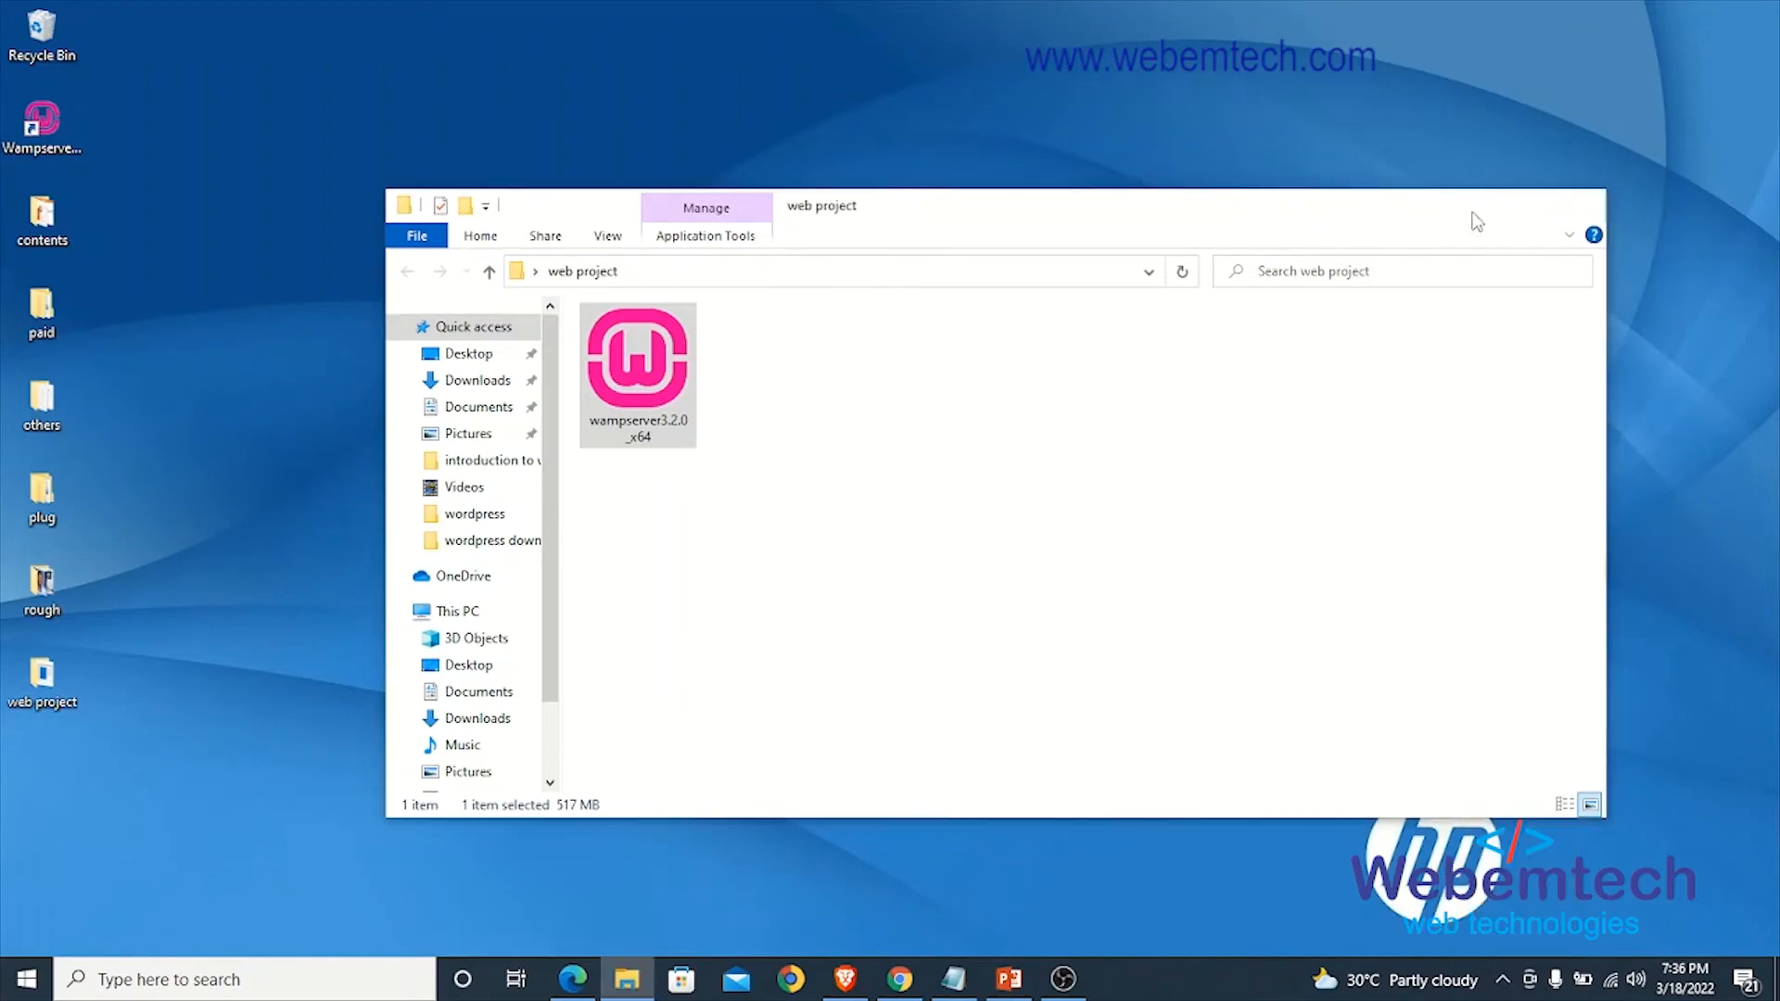
pyautogui.rightClick(536, 109)
pyautogui.click(649, 183)
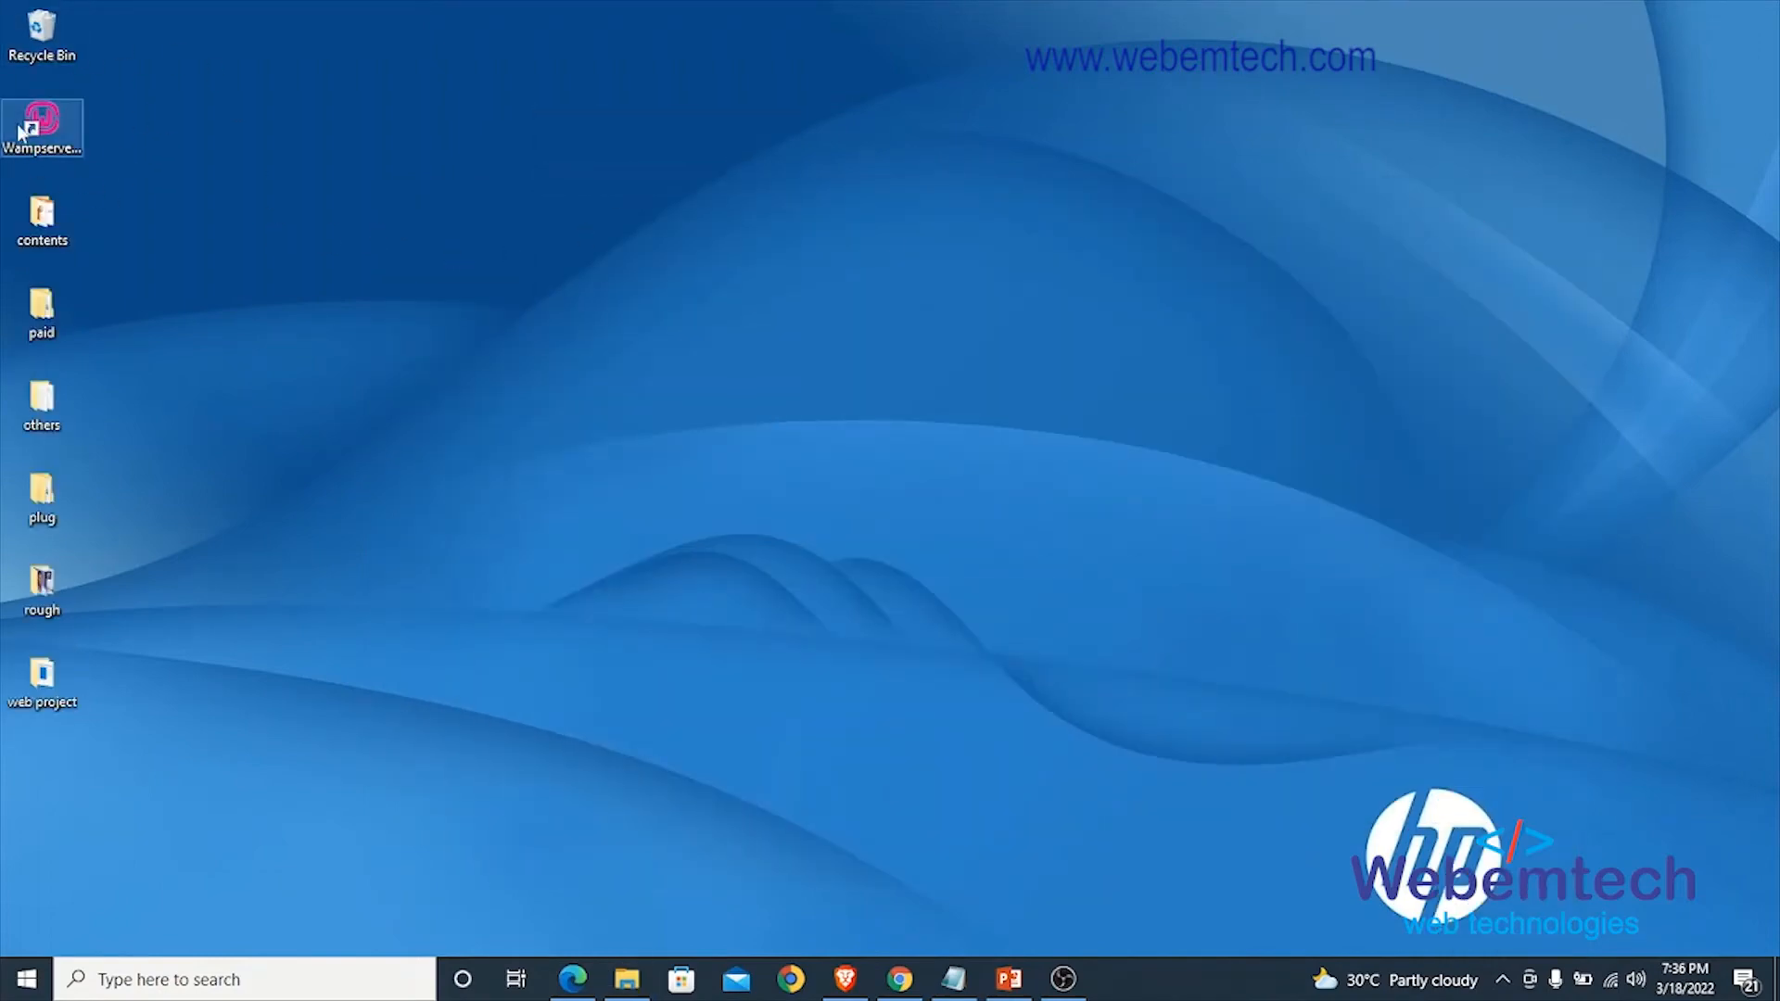
pyautogui.doubleClick(7, 148)
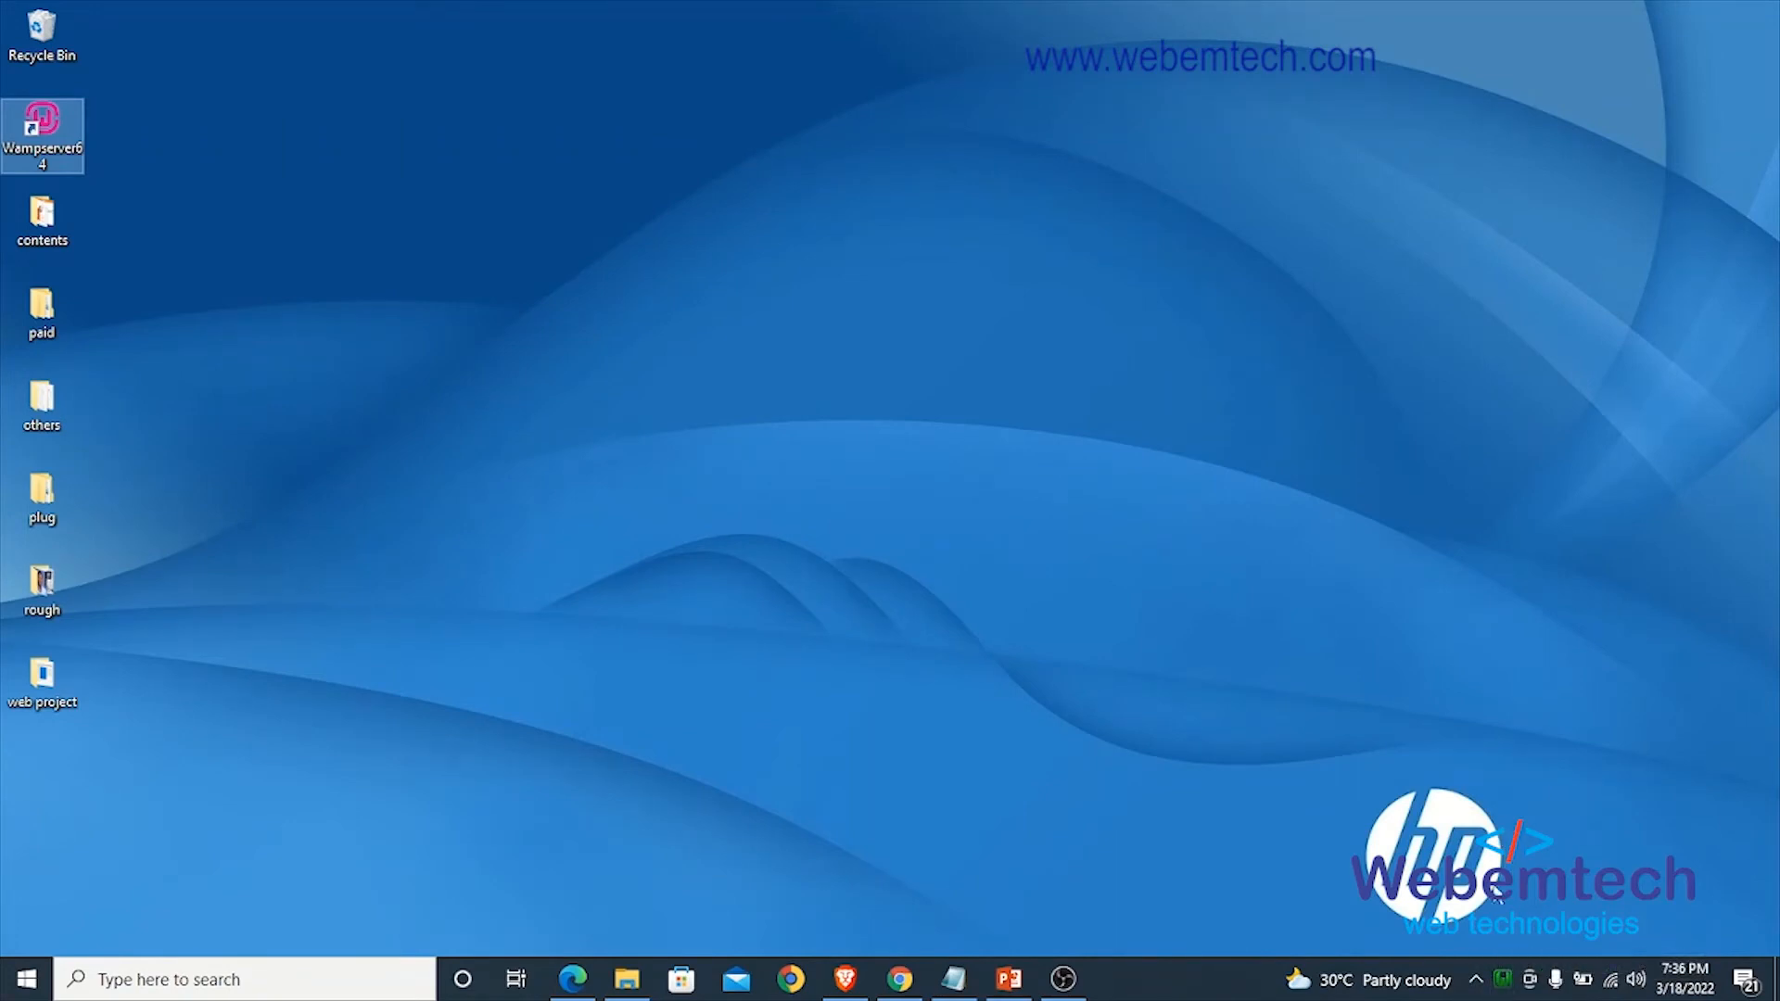
# - View the WampServer menu among the hidden notification-area icons and close it
pyautogui.click(1476, 980)
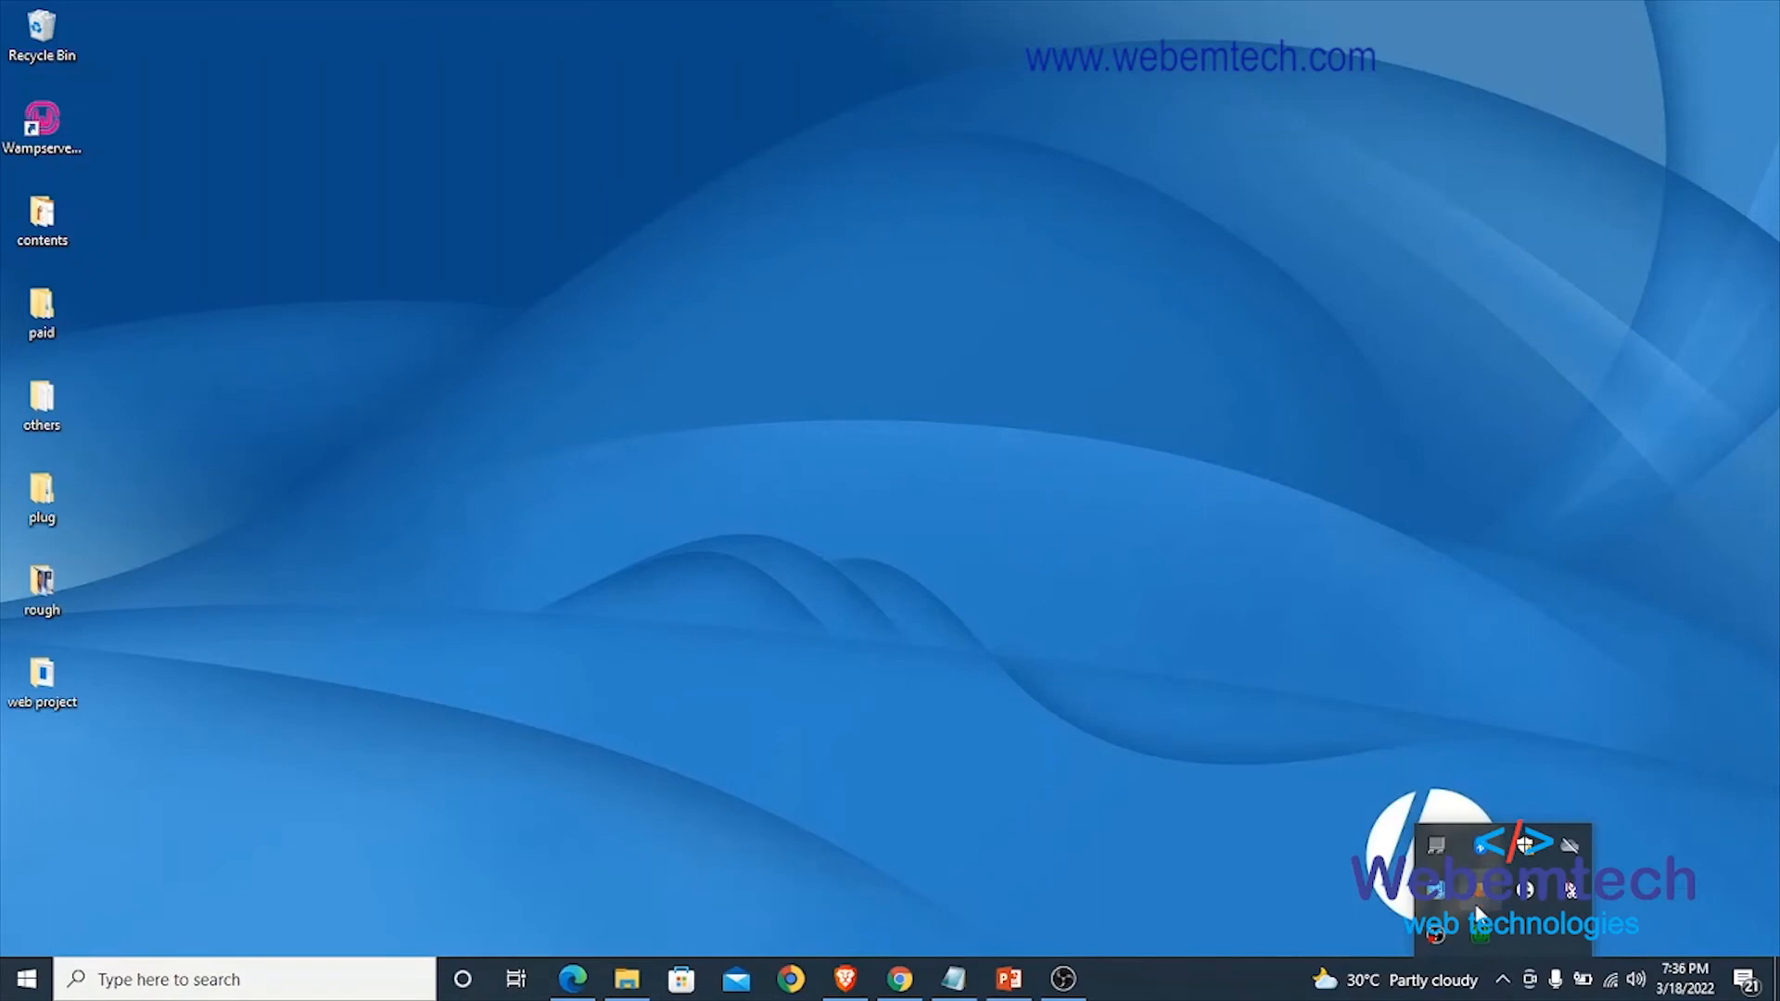
pyautogui.click(1482, 935)
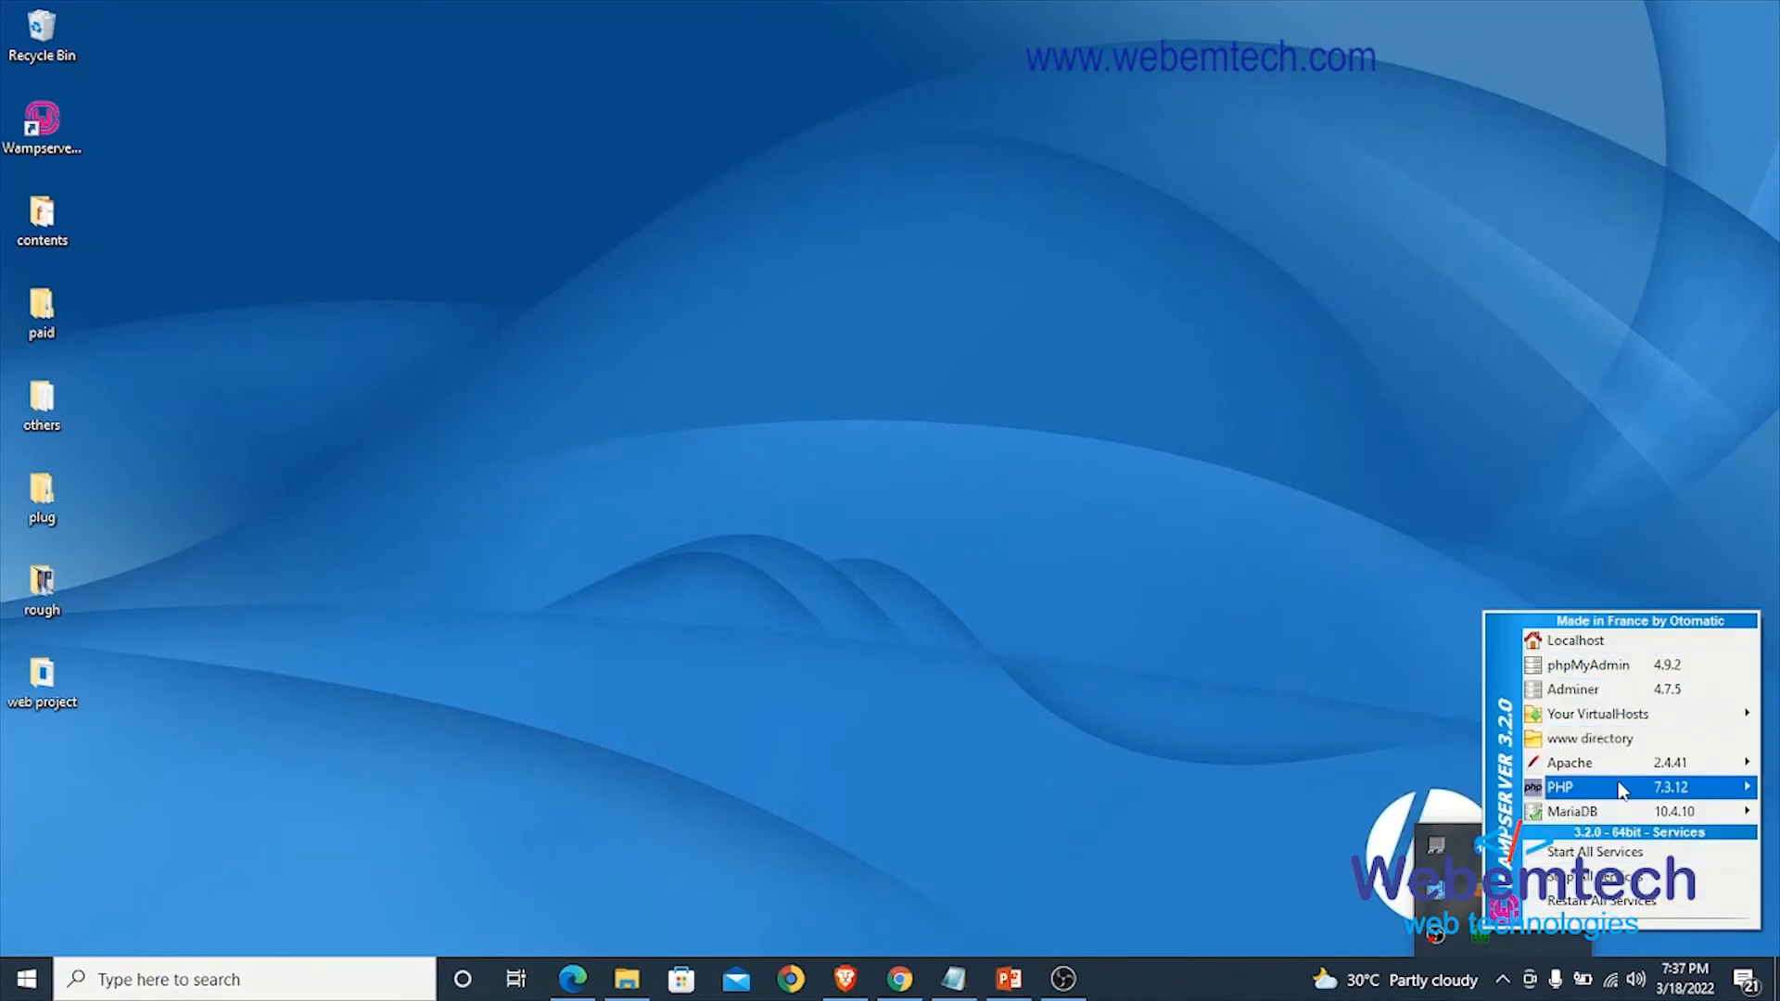
pyautogui.click(1241, 664)
# - Switch to PowerPoint and highlight part of the filehorse.com download link line for Windows 10 OS (32/86bit) on the slide
pyautogui.click(1010, 992)
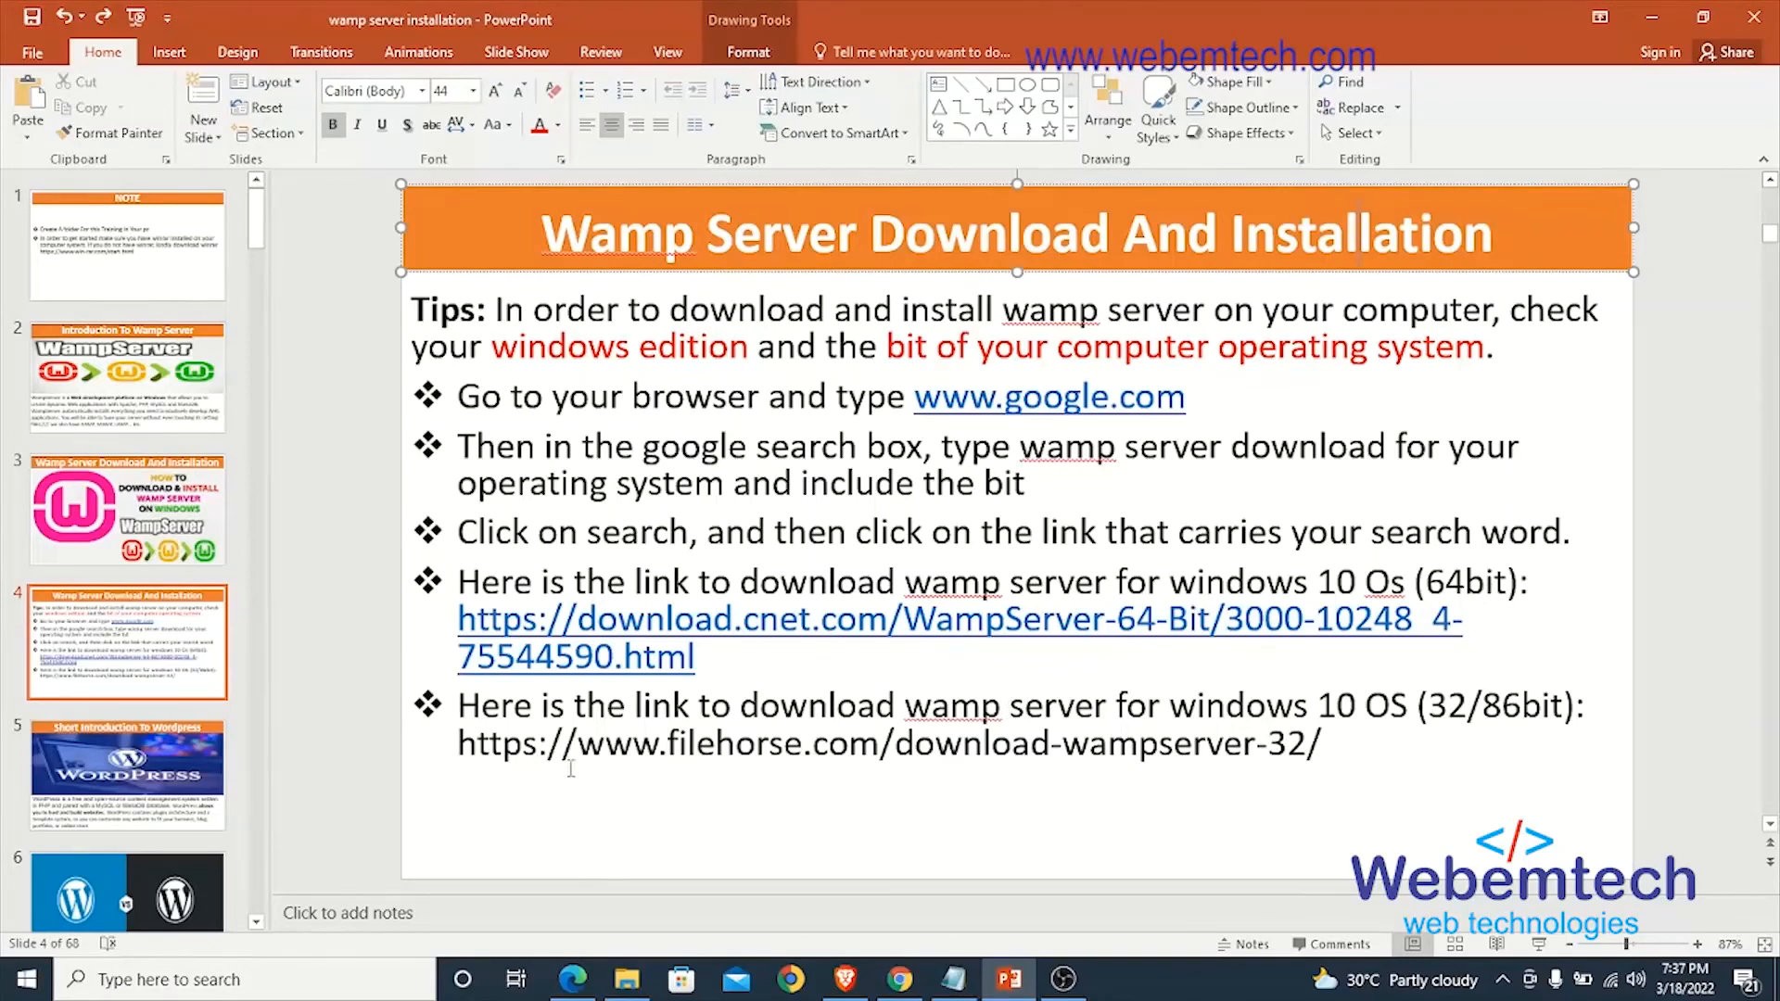
pyautogui.moveTo(879, 744); pyautogui.dragTo(1449, 712)
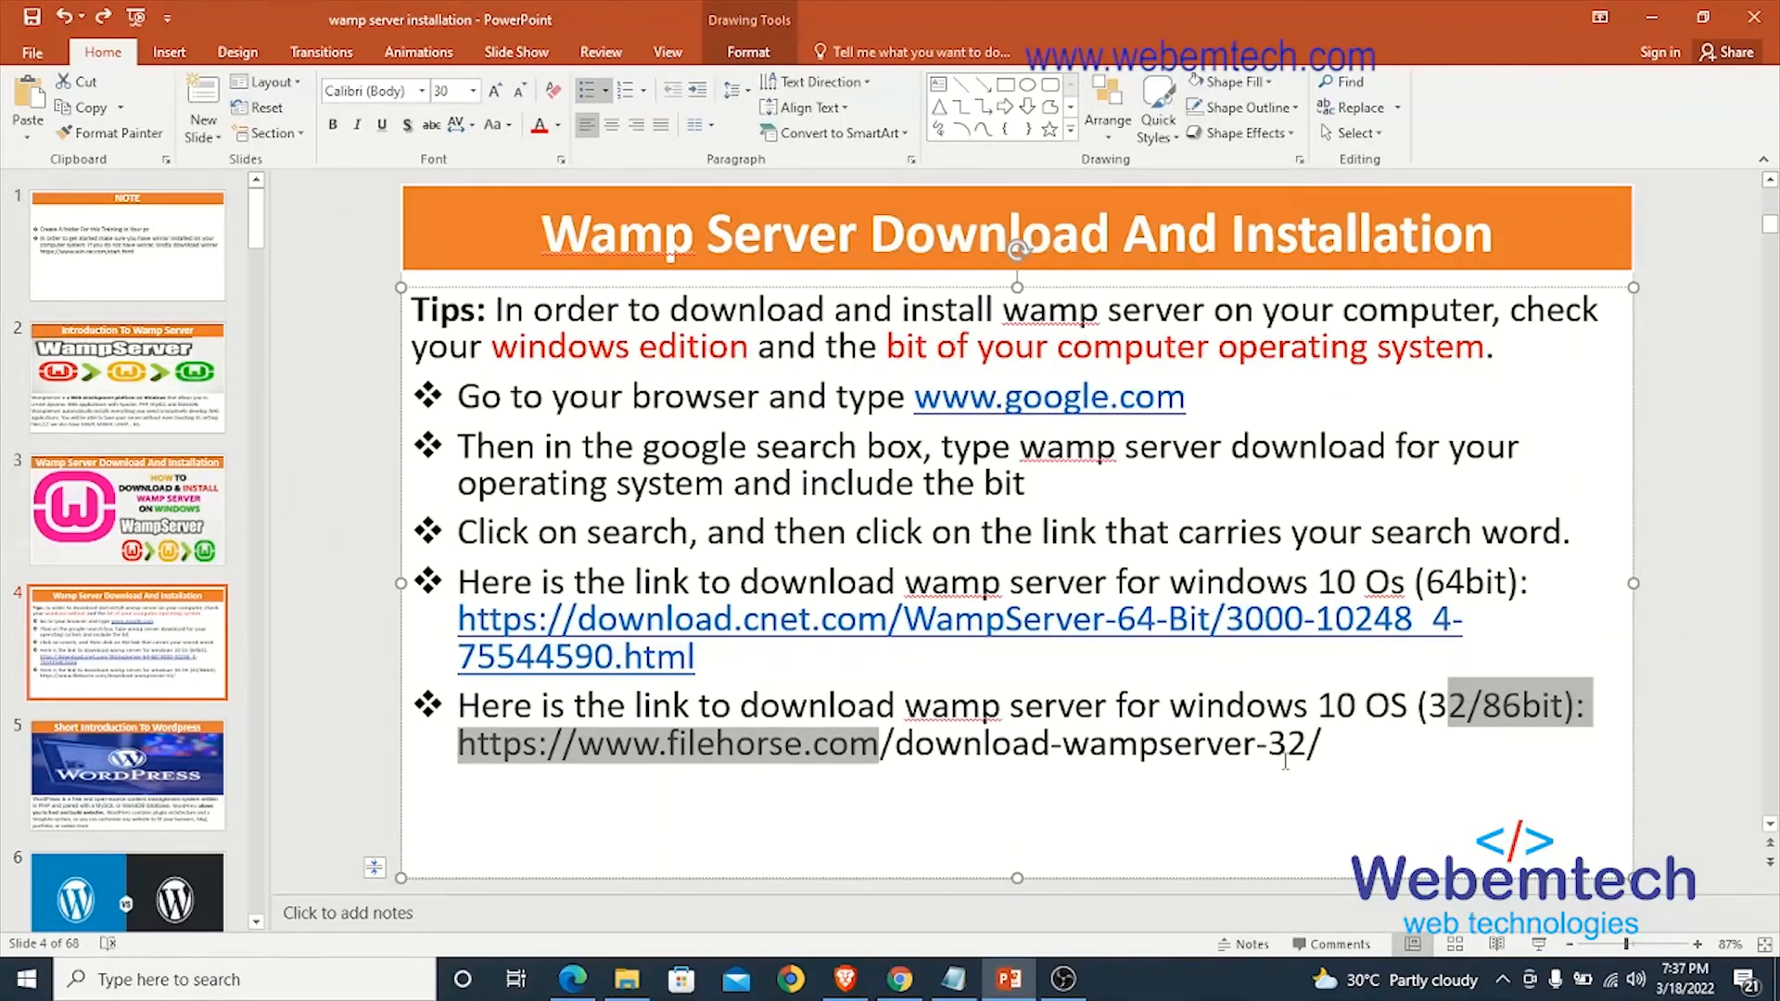